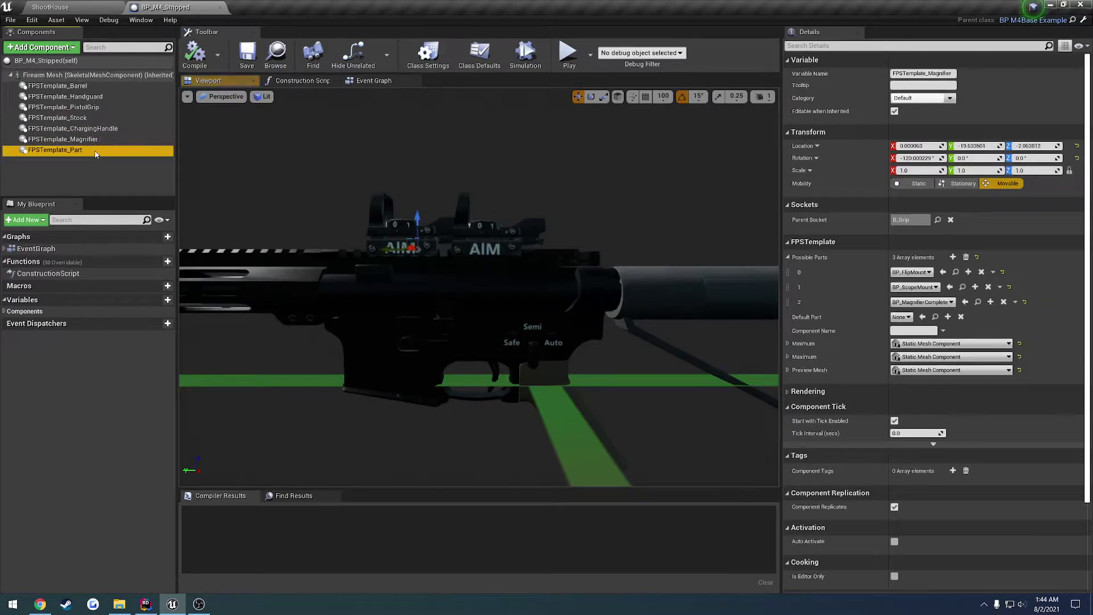
- Display BP_M4_Stripped's own settings, and try forward grip options on the handguard's lower slot in the running game's weapon customization
click(108, 60)
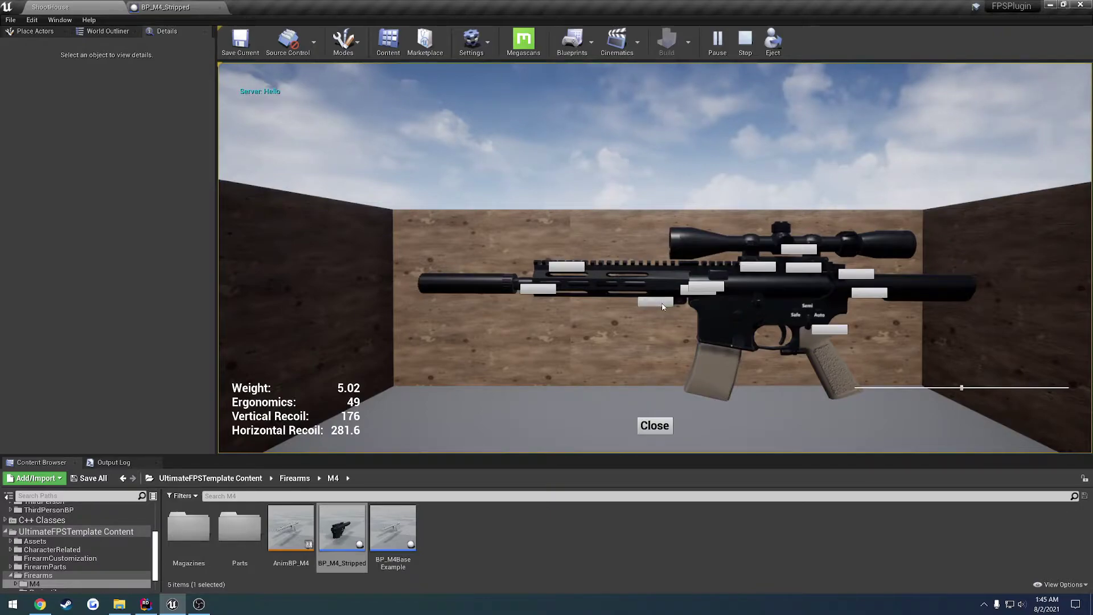
click(662, 306)
click(654, 347)
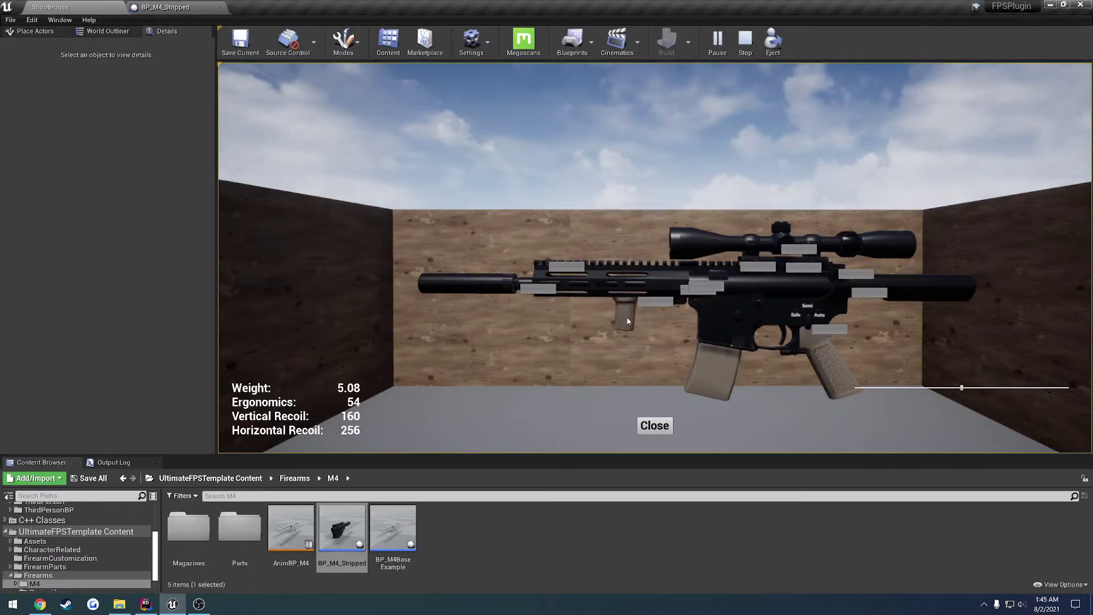
click(655, 302)
click(656, 386)
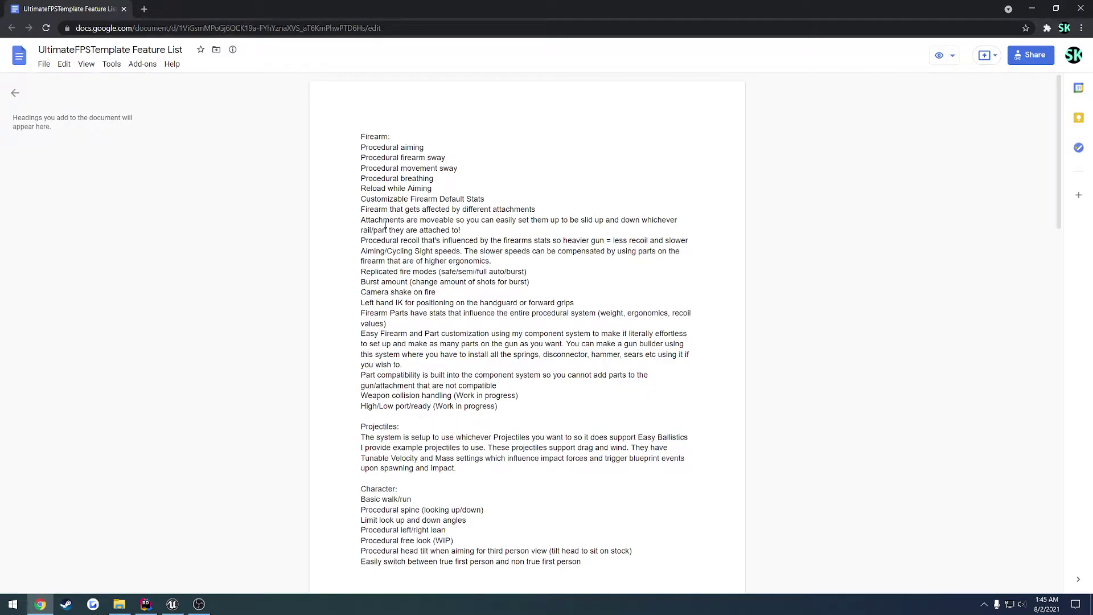
- Highlight the line about procedural recoil influenced by firearm stats in the feature list document, and return to Unreal Editor
drag(363, 241, 687, 237)
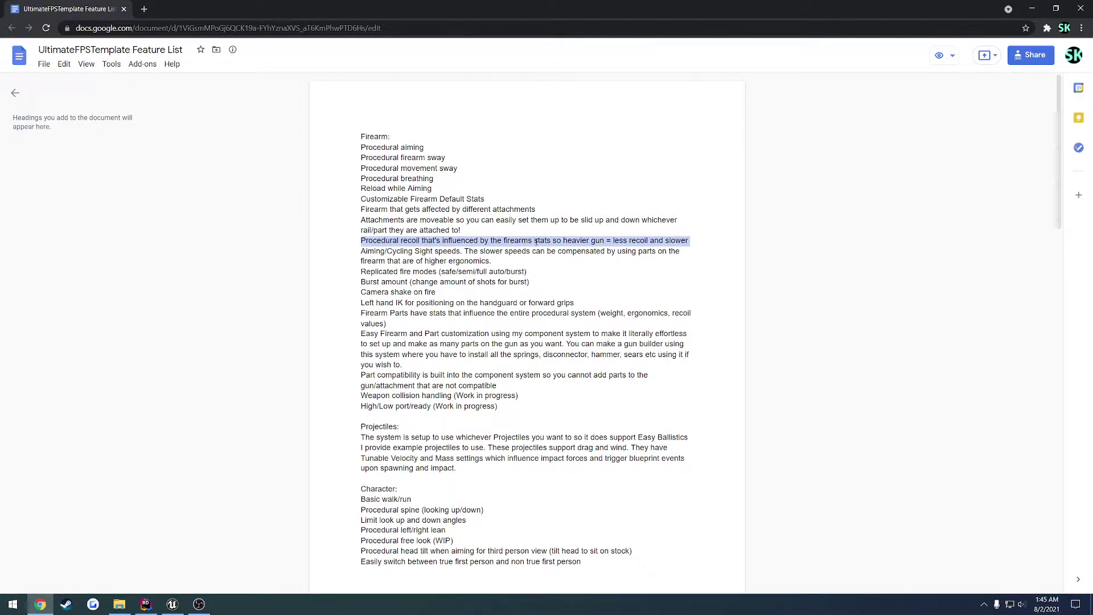
key(alt+Tab)
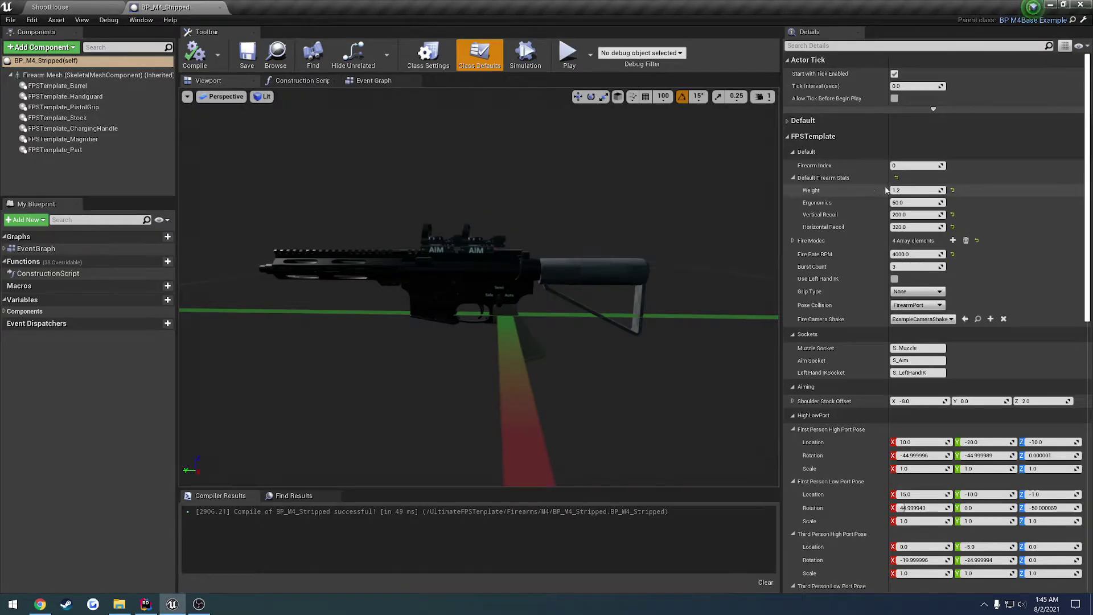
- Play the ShootHouse level, close the weapon customization screen, and test-fire the M4 before ending the session
click(50, 7)
click(757, 43)
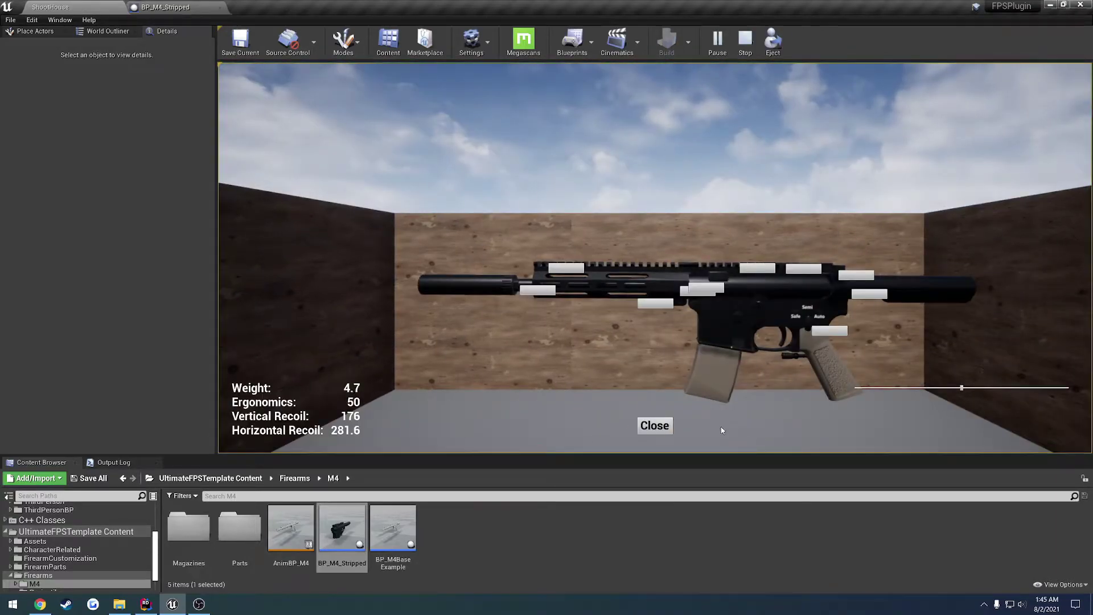
click(655, 426)
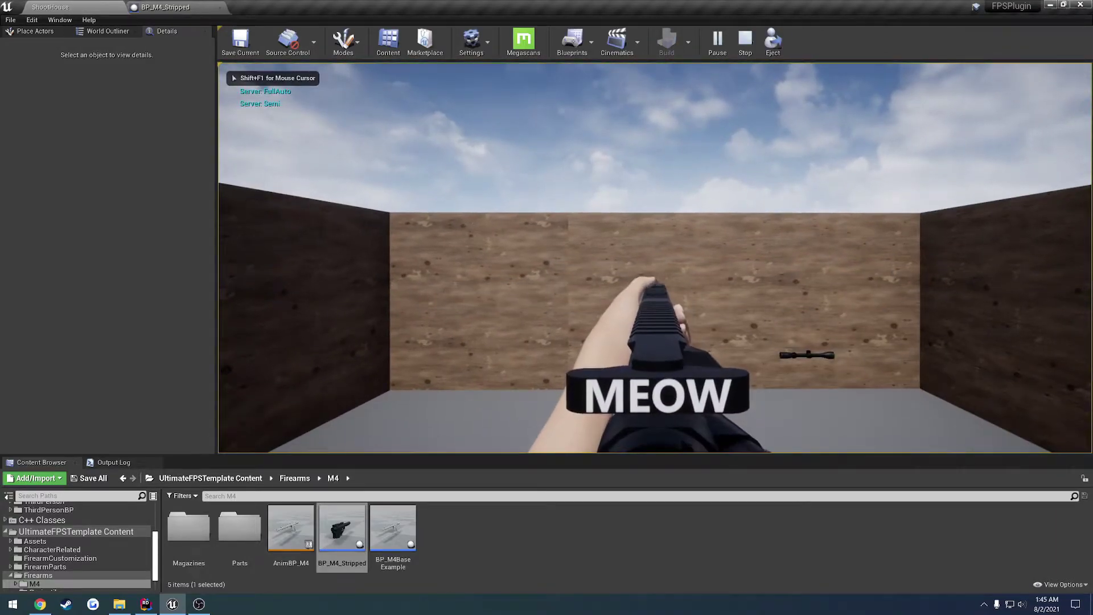
click(654, 258)
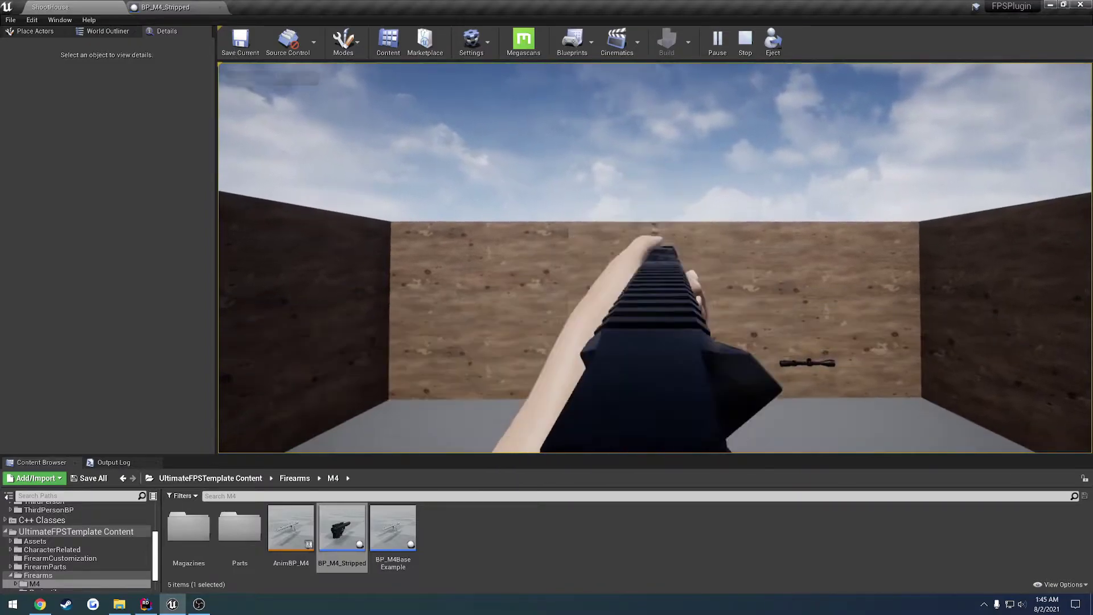
key(Escape)
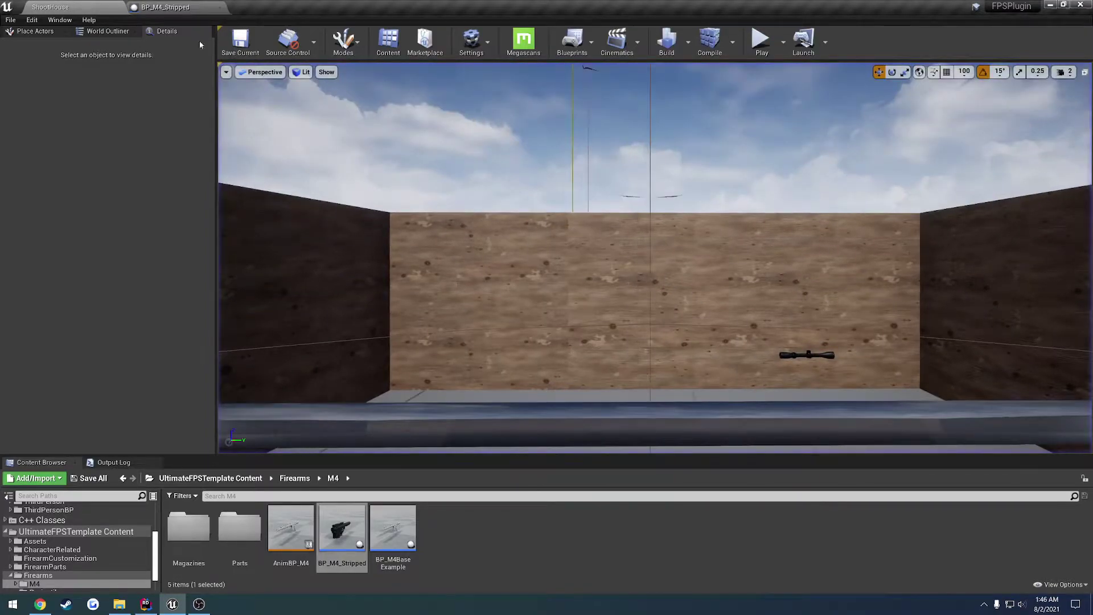
- Reset BP_M4_Stripped's Fire Rate RPM to its default of 800, compile and save it, and test the rifle in ShootHouse
click(952, 254)
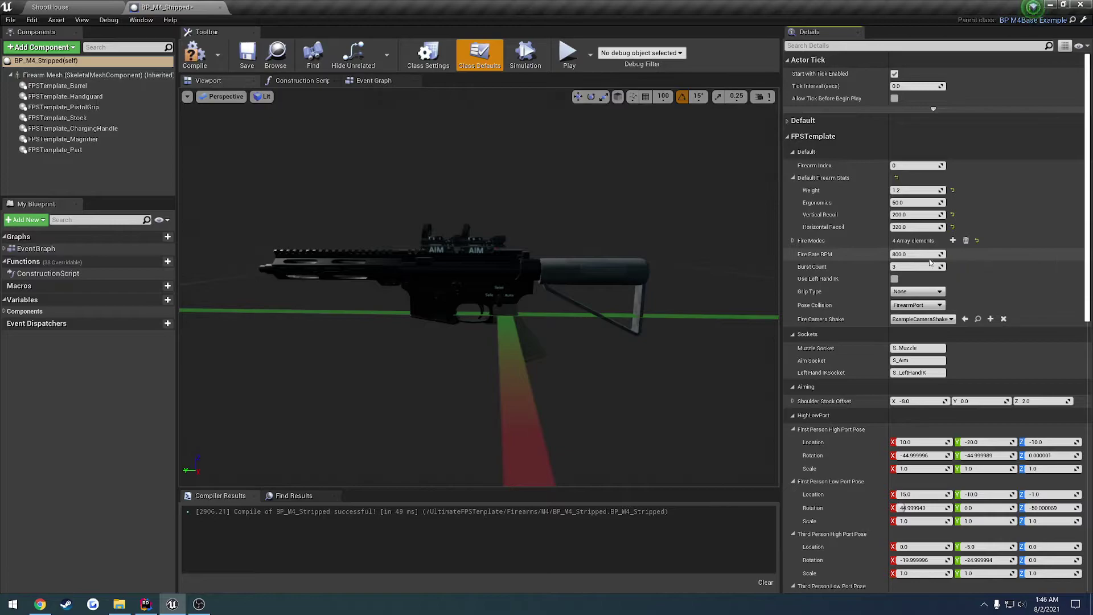
click(195, 54)
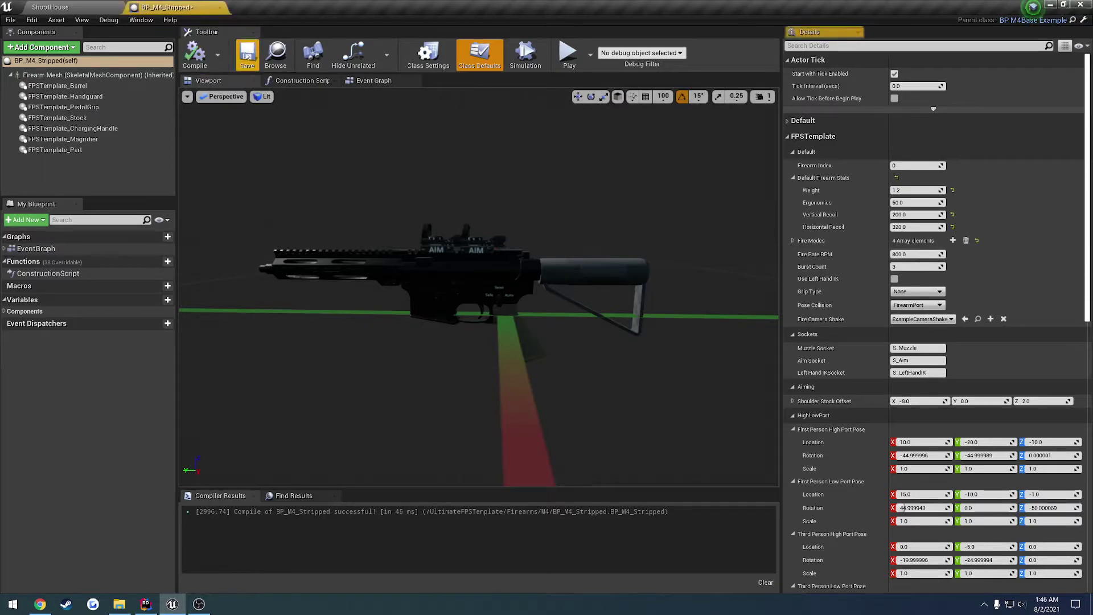
click(57, 7)
click(762, 45)
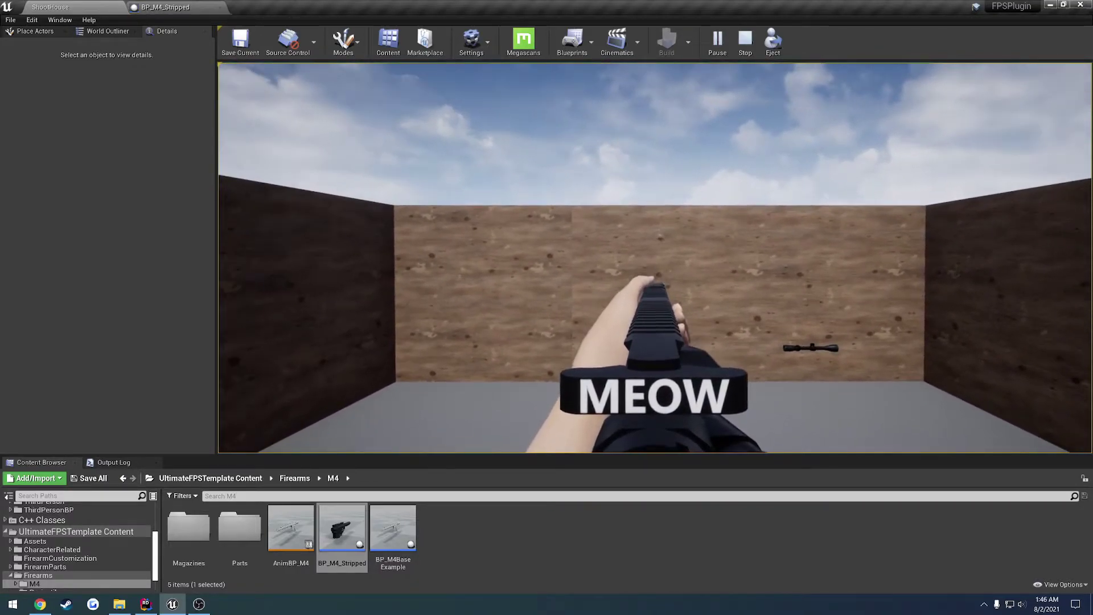
key(Escape)
- Reset the Magazine Ammo of BP_M4_Stripped to its default of 30 in the Default category
click(155, 8)
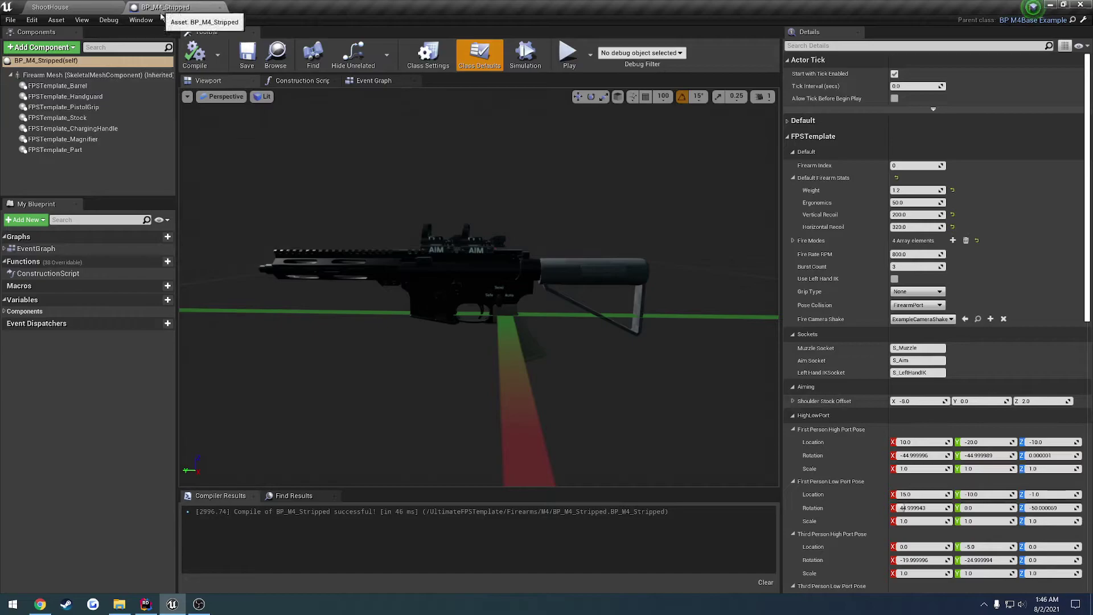
click(800, 123)
click(952, 170)
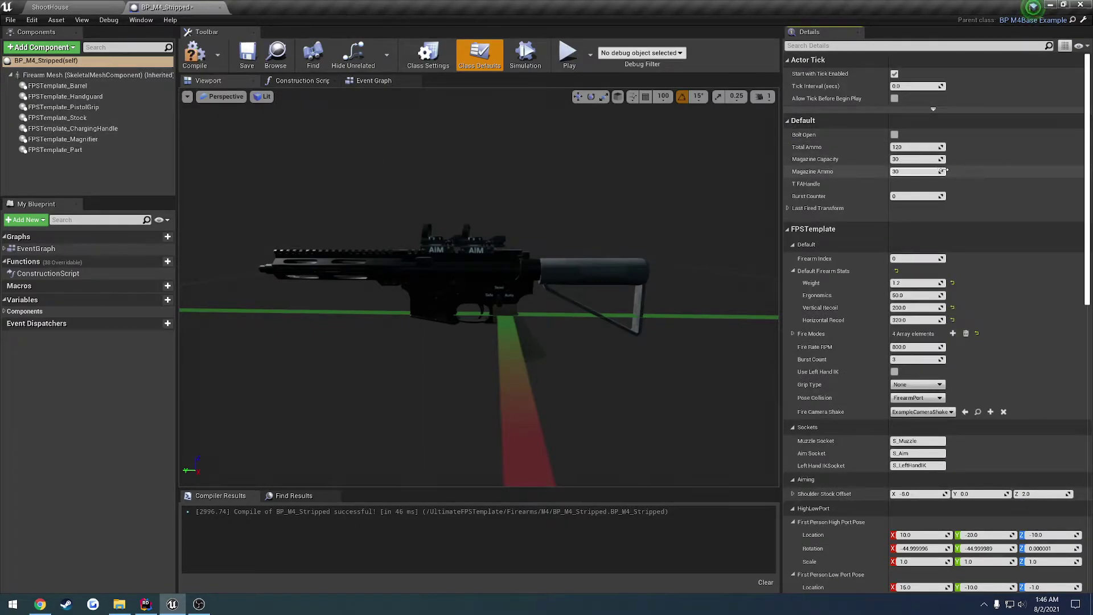
click(788, 120)
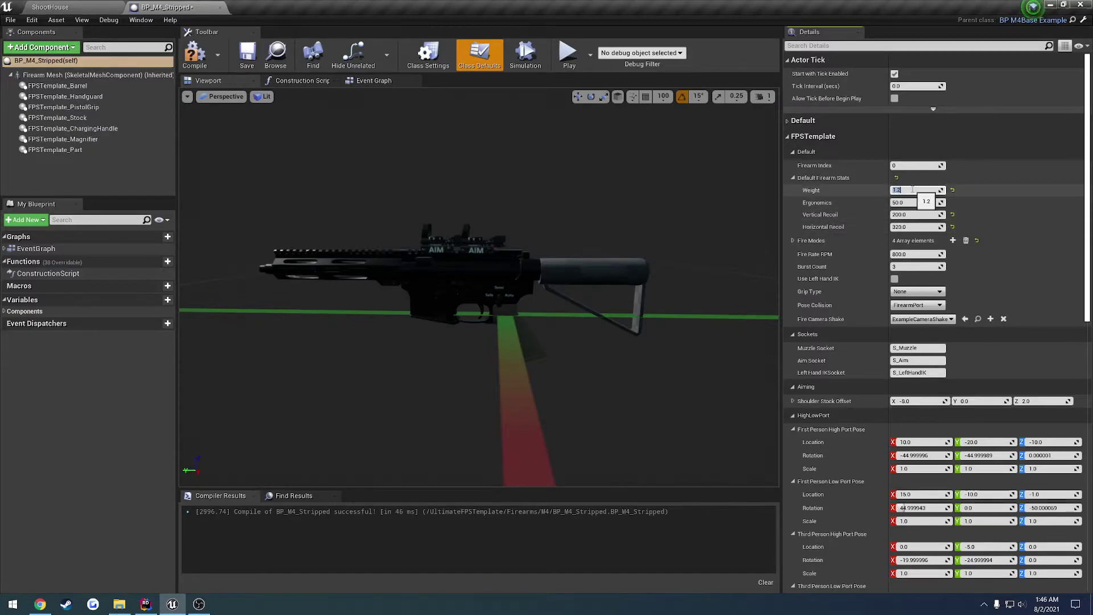
- Set the M4's default Weight to 5.0, save the blueprint, and test its recoil in the ShootHouse level
click(247, 54)
click(51, 7)
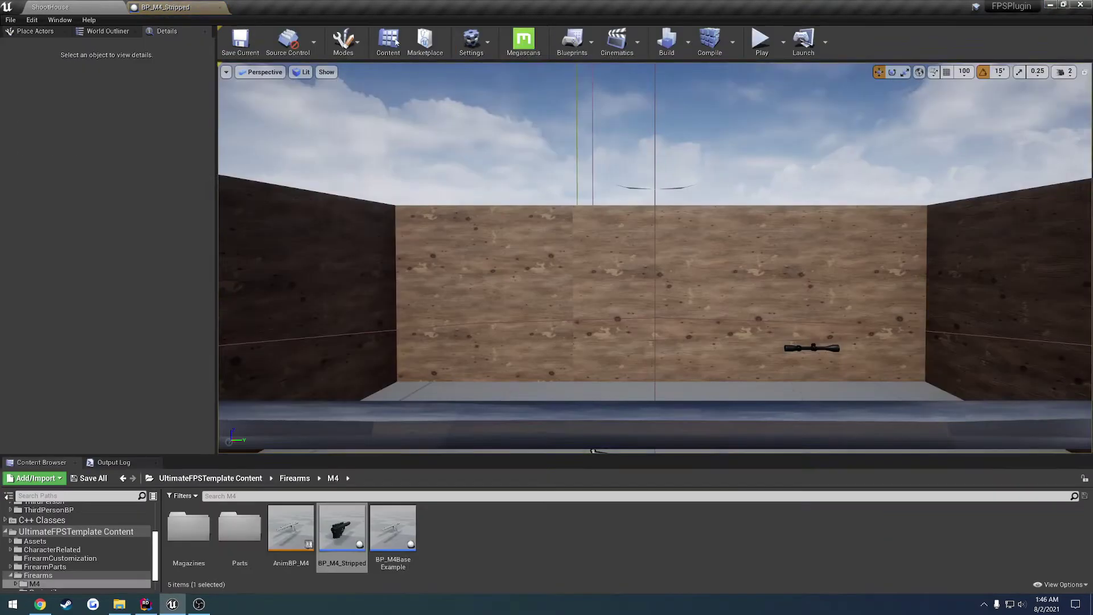
click(764, 57)
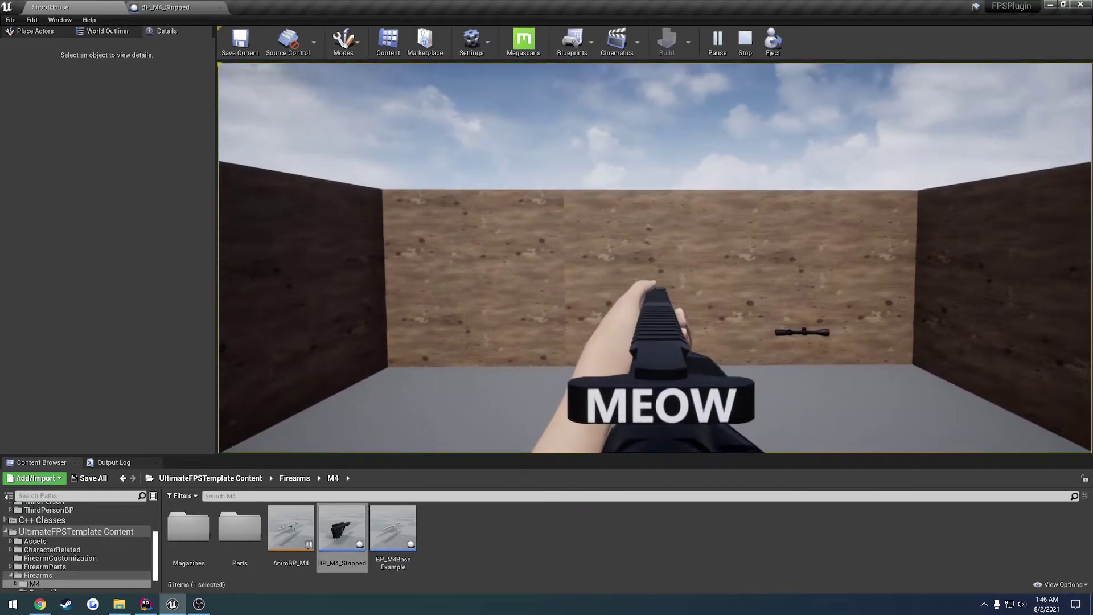
key(Escape)
- Restore the M4's Weight to 1.2, set its Vertical Recoil to 20, compile, and test the recoil in ShootHouse
click(199, 8)
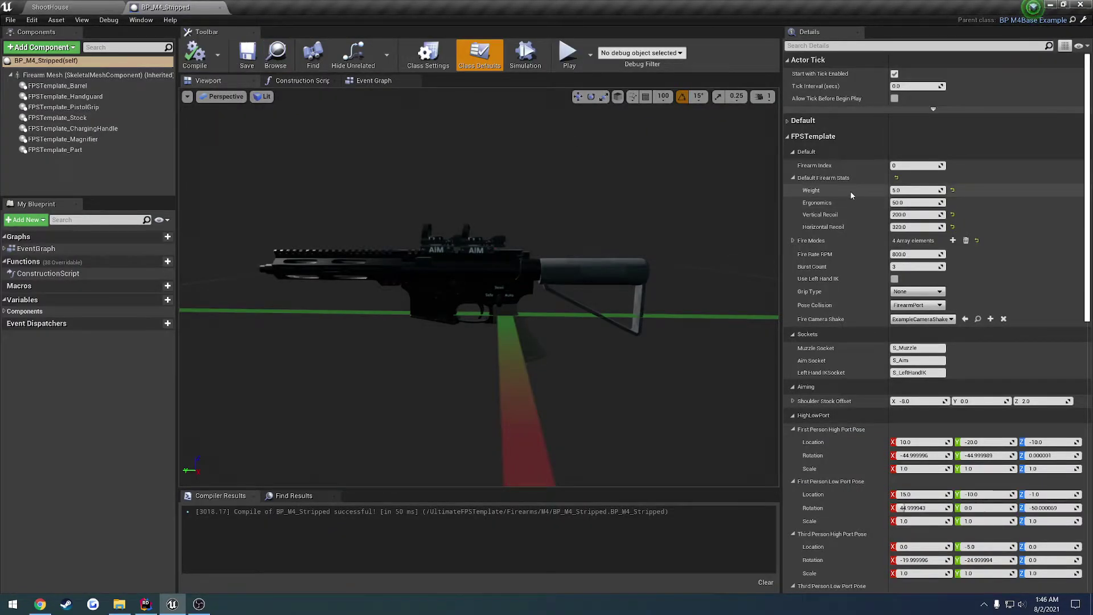
click(954, 192)
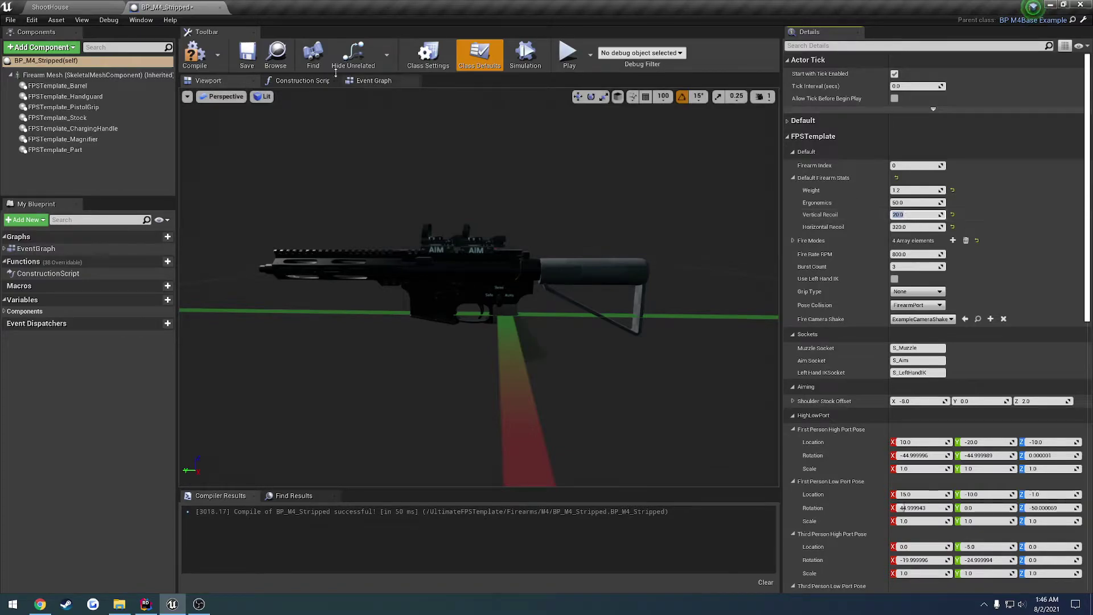
click(195, 57)
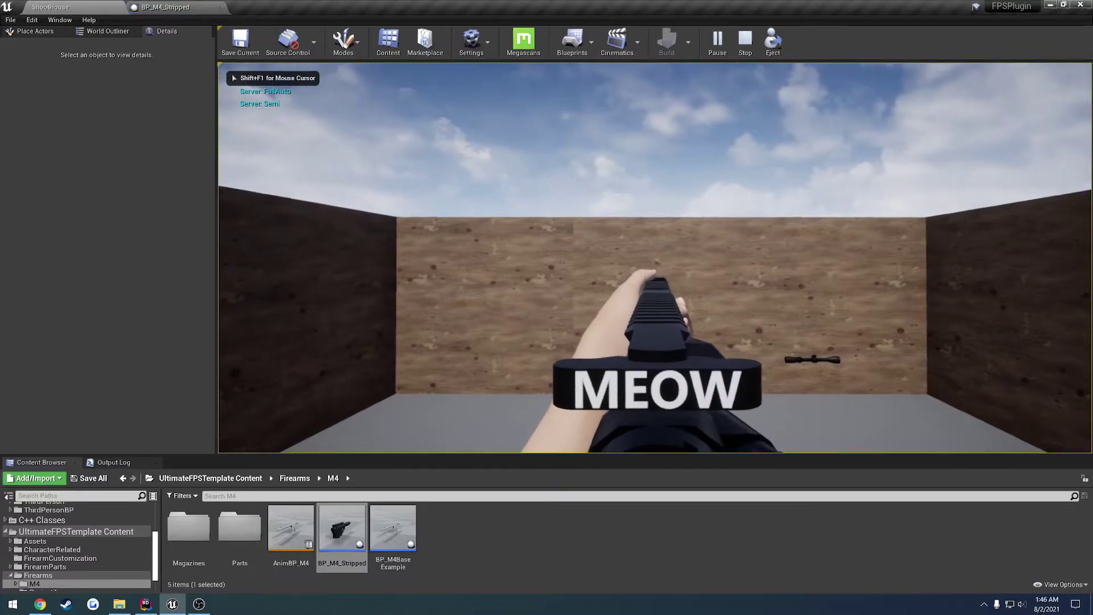
key(Escape)
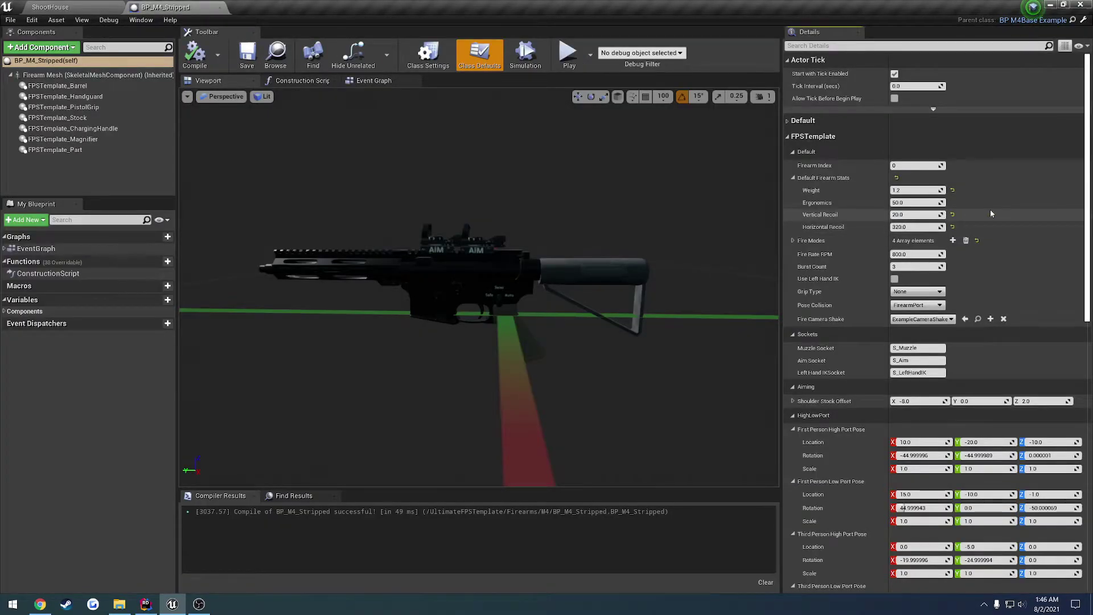
- Undo the Vertical Recoil change in BP_M4_Stripped and recompile the blueprint
key(ctrl+z)
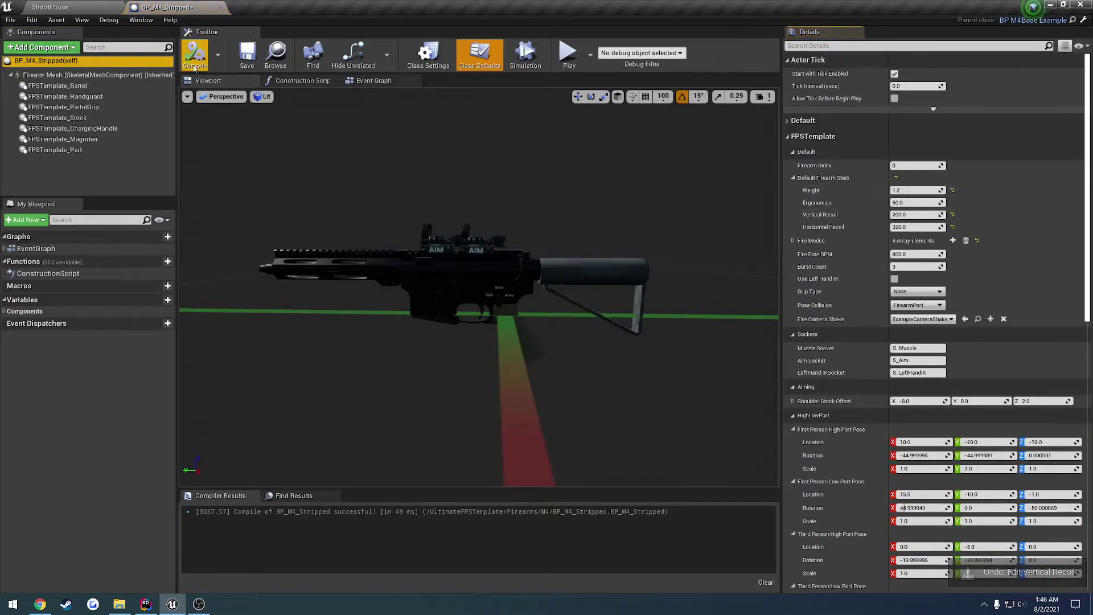
click(195, 57)
- Highlight "slower Aiming/Cycling Sight speeds" in the feature list document and return to Unreal Editor
key(alt+Tab)
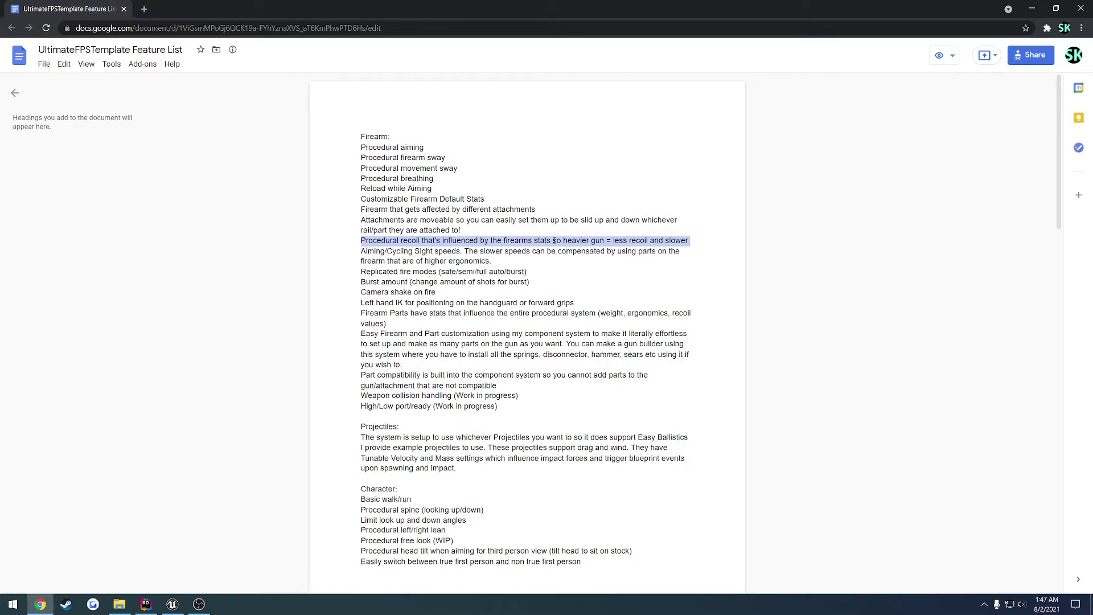
click(664, 240)
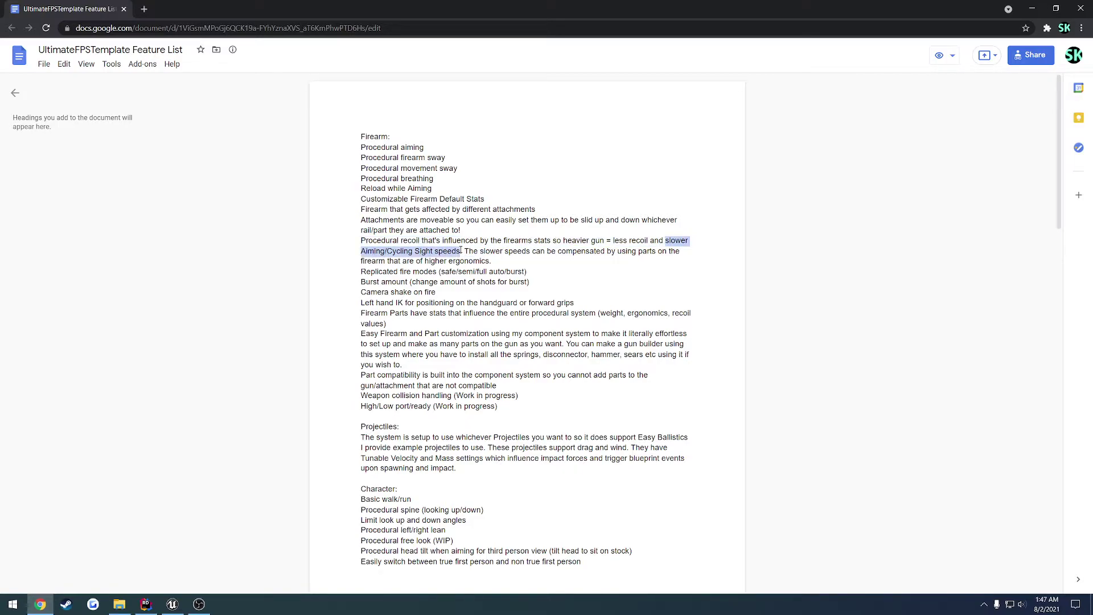
key(alt+Tab)
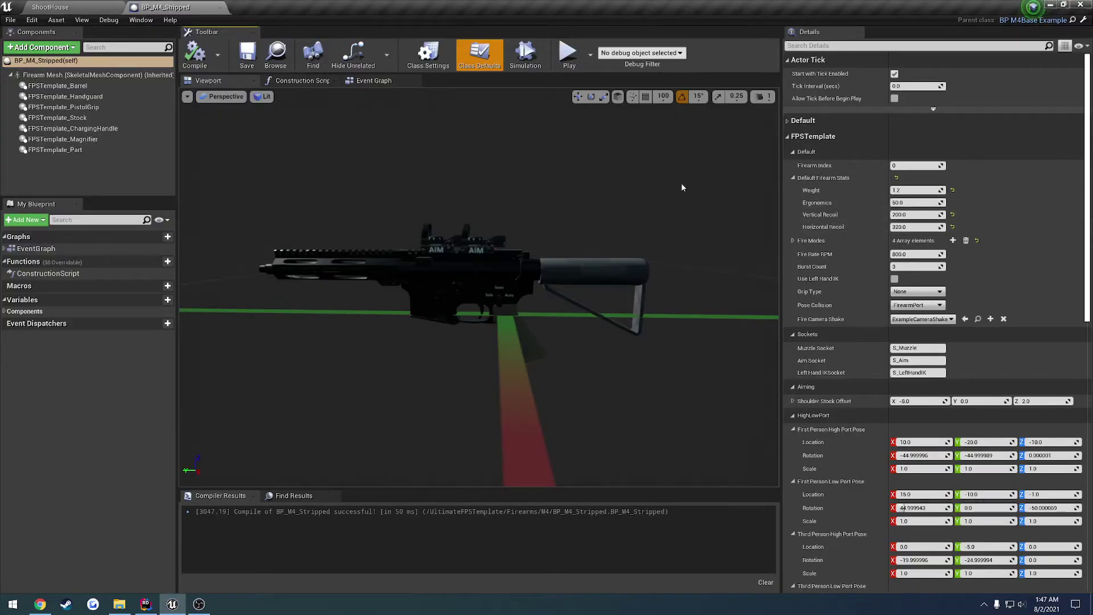
- Play ShootHouse and equip the M4 with a reflex sight and a front top-rail attachment in the weapon customization screen
click(80, 5)
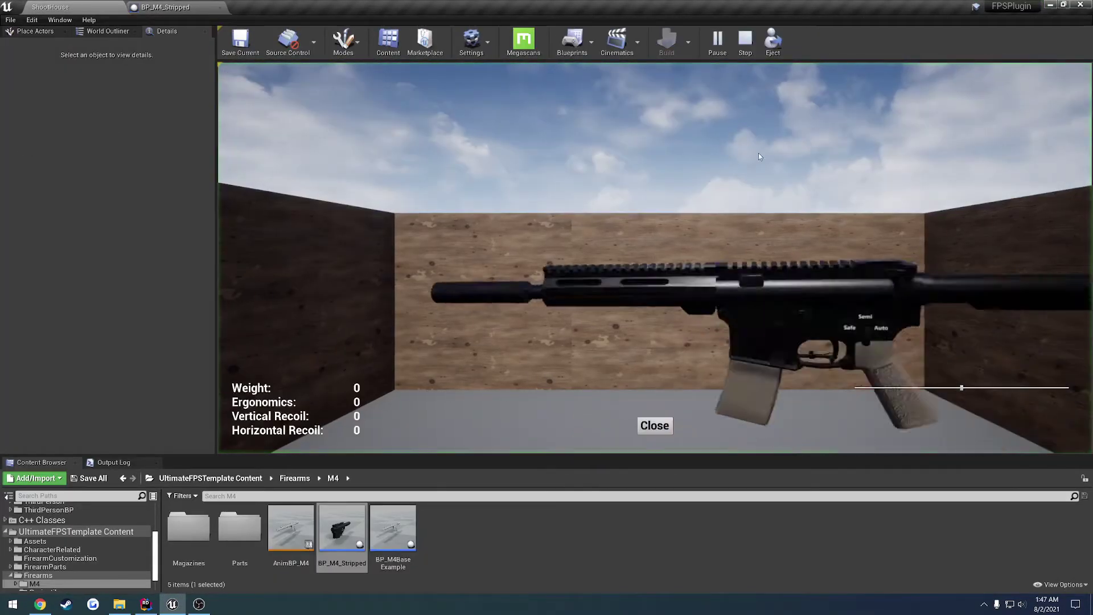
click(767, 312)
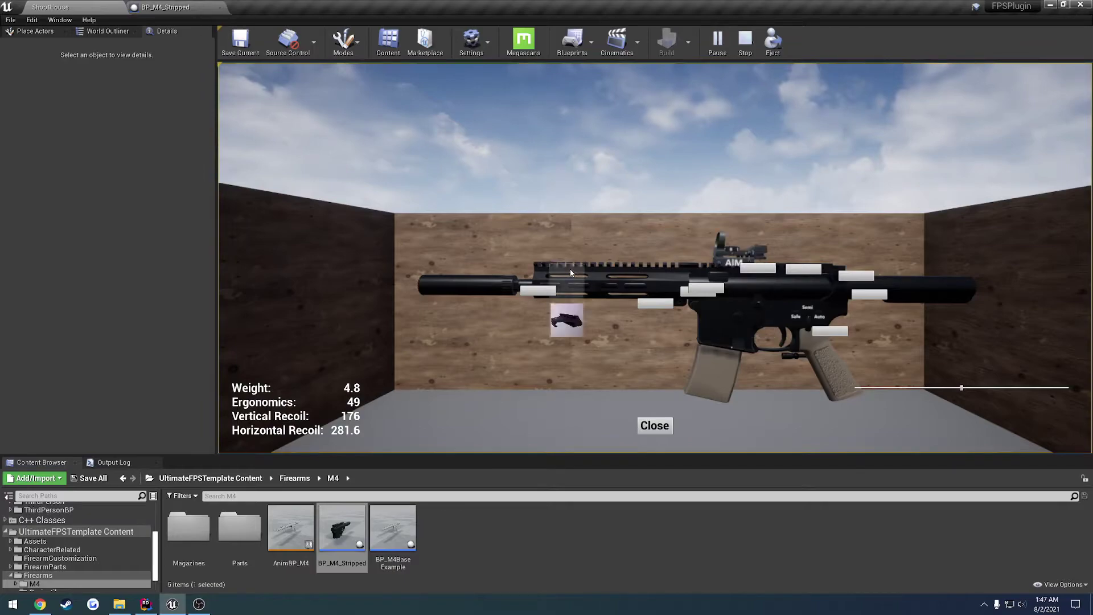
click(578, 269)
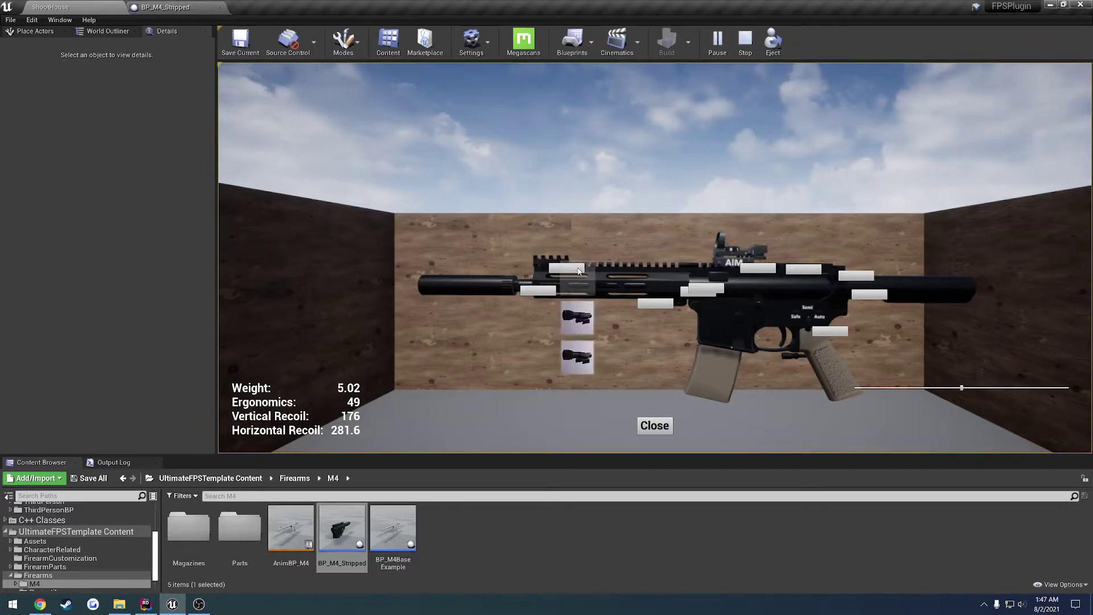
click(579, 322)
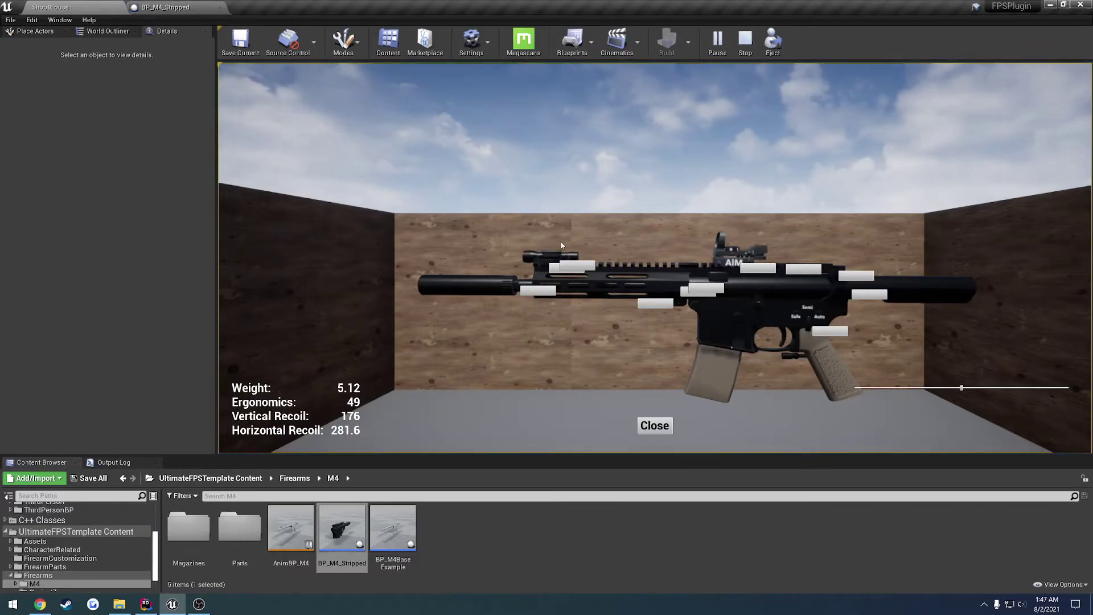
click(664, 435)
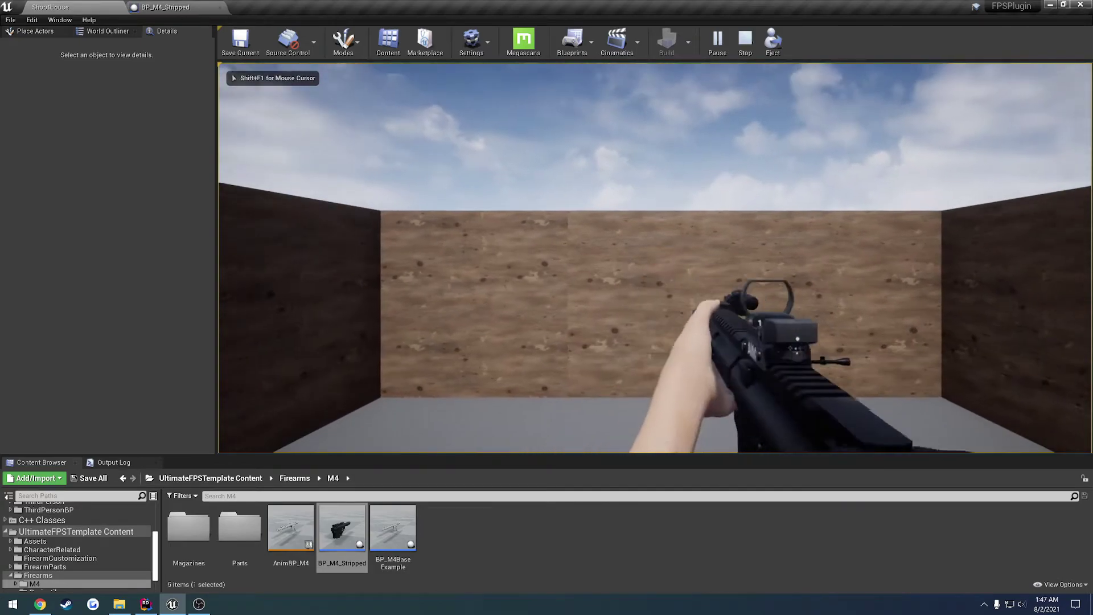
- Aim down the reflex sight and lower the rifle repeatedly to test the aiming speed, and end the play session
right_click(654, 258)
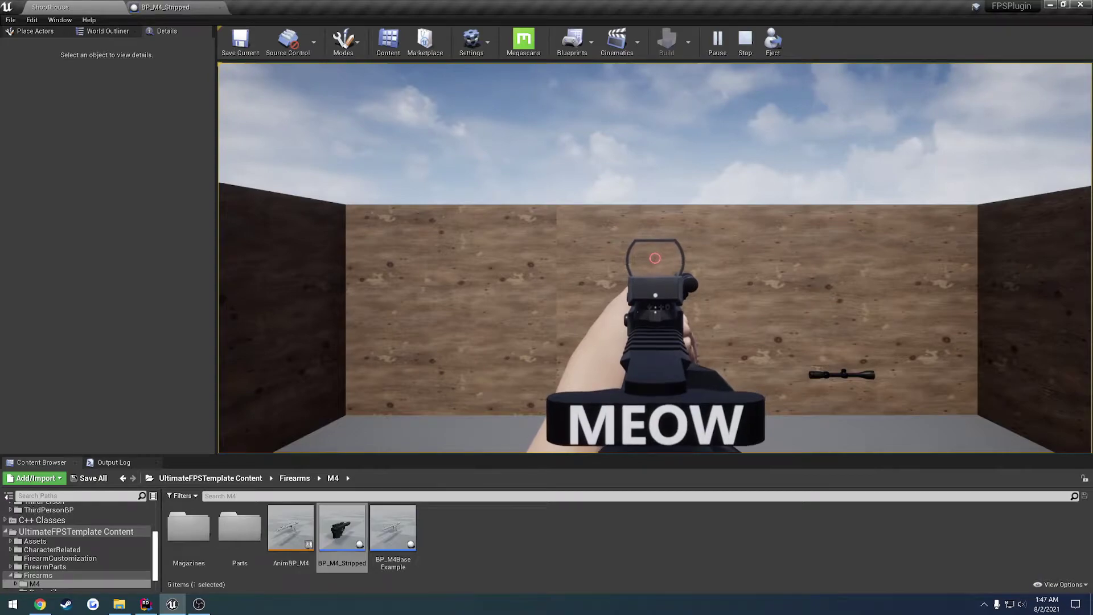
right_click(655, 258)
right_click(655, 258)
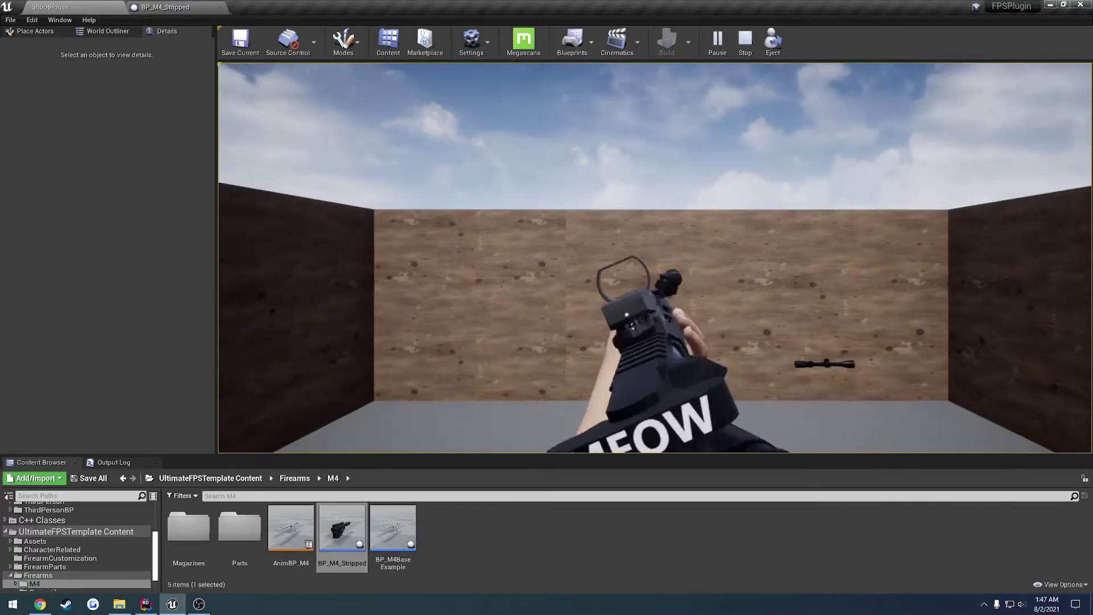
right_click(655, 258)
right_click(655, 258)
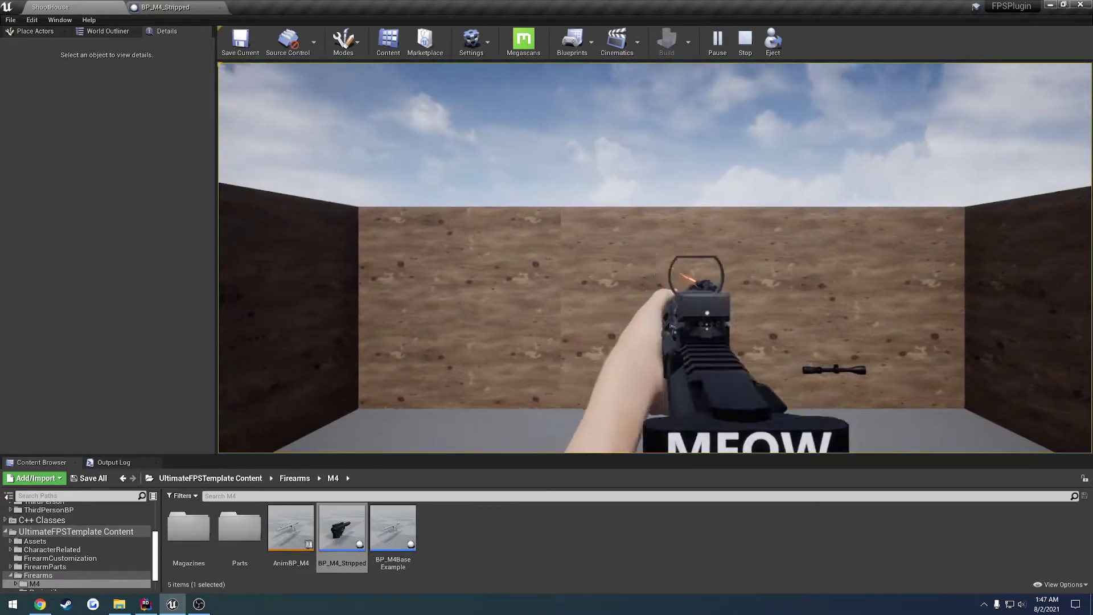
key(Escape)
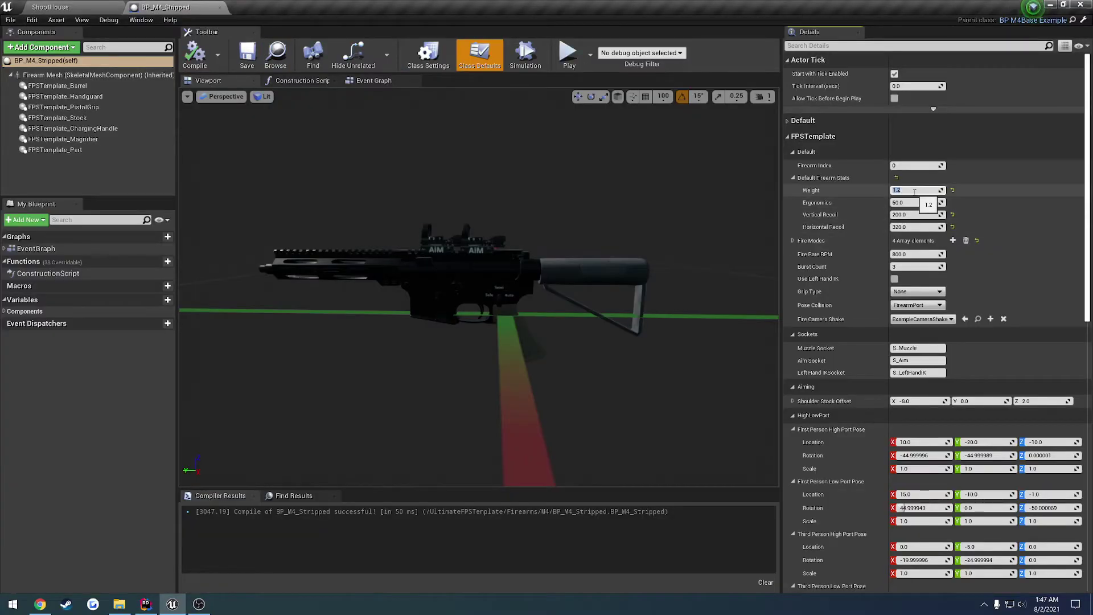
- Change the default Weight of BP_M4_Stripped, recompile the blueprint, and return to the ShootHouse level
key(Return)
click(194, 52)
click(50, 7)
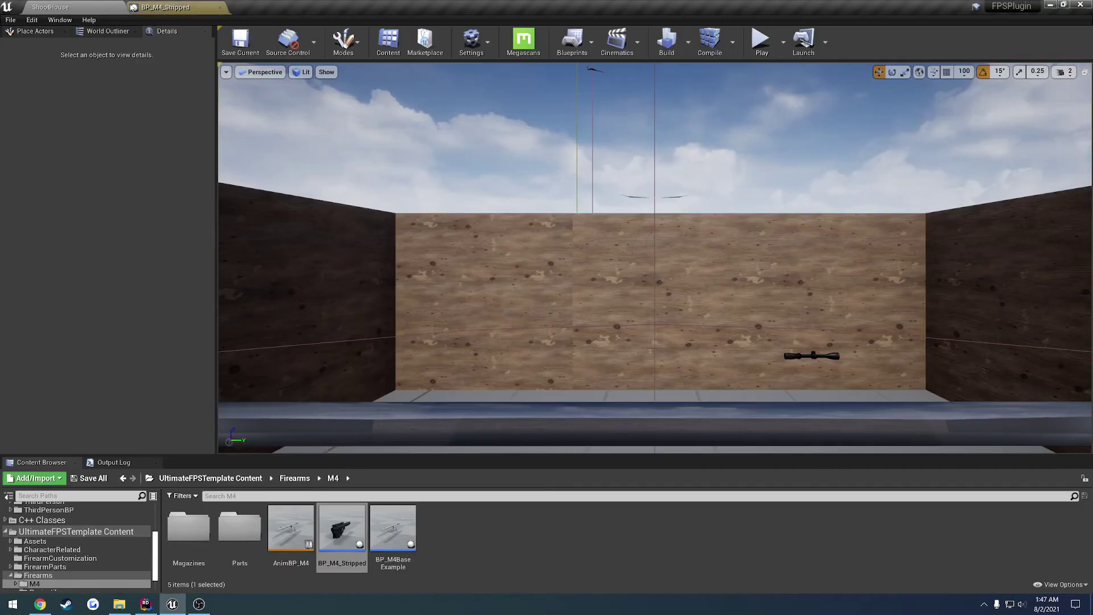
- Play ShootHouse and equip the M4 with the reflex sight and the front top-rail attachment
click(757, 43)
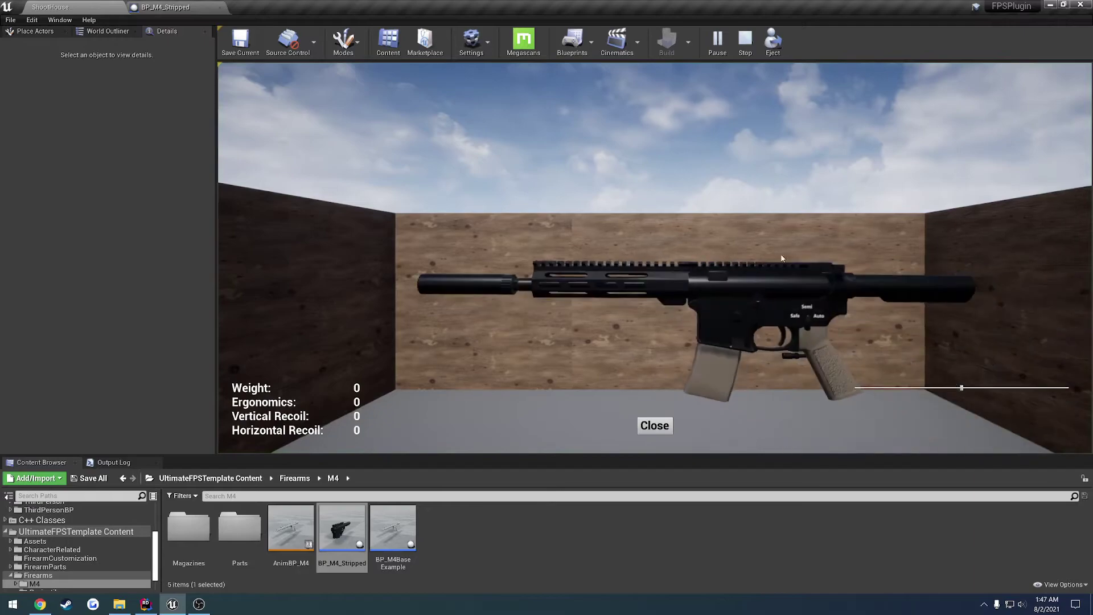
click(764, 317)
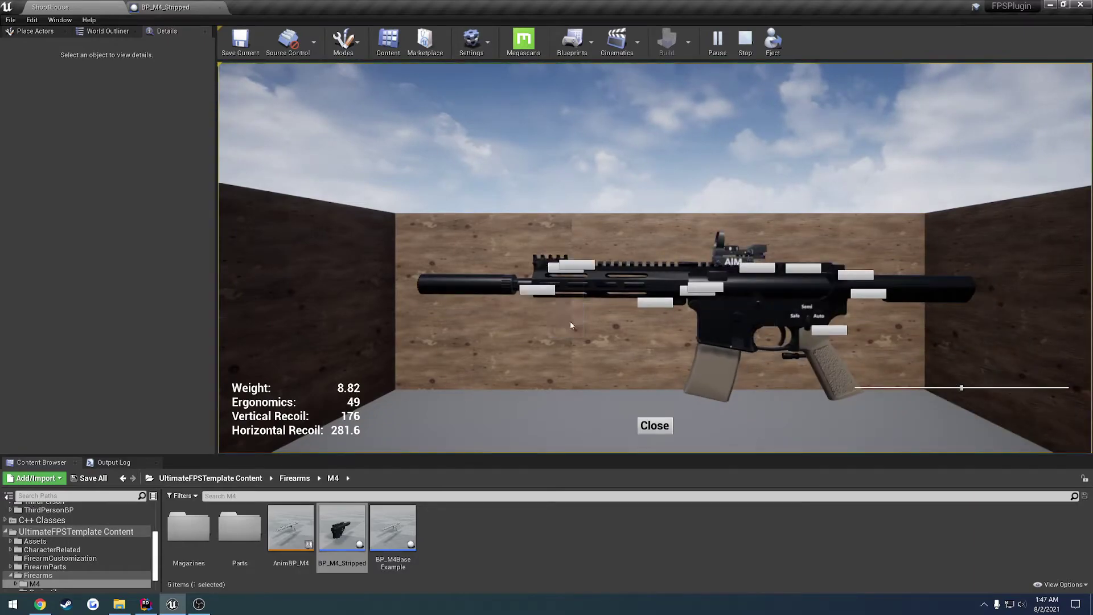
click(655, 426)
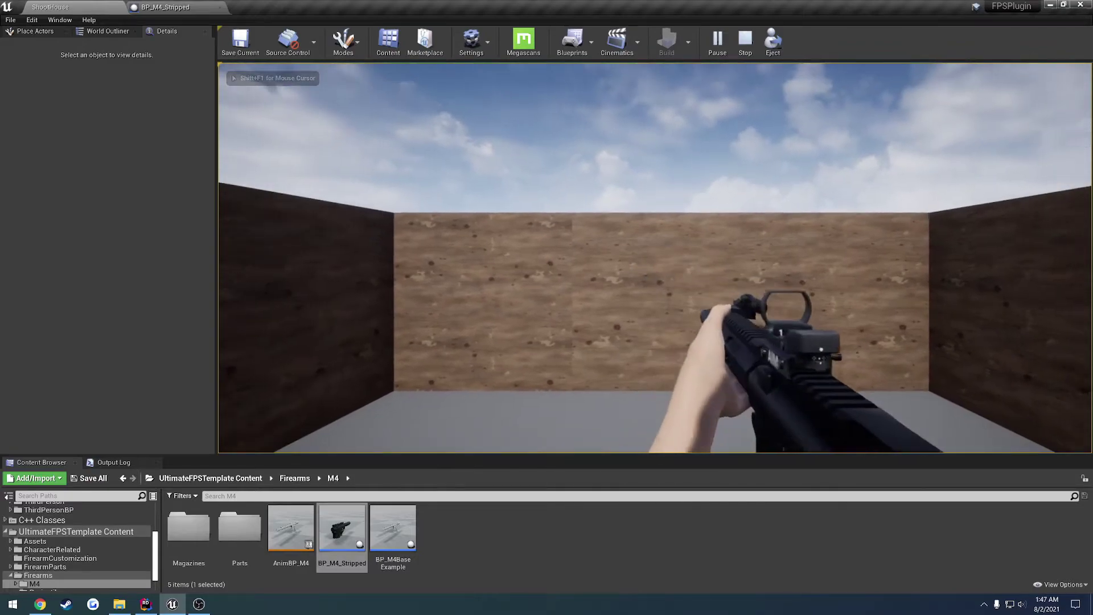
- Raise and lower the reflex sight to test the aiming speed with the changed Weight, and end the play session
right_click(655, 258)
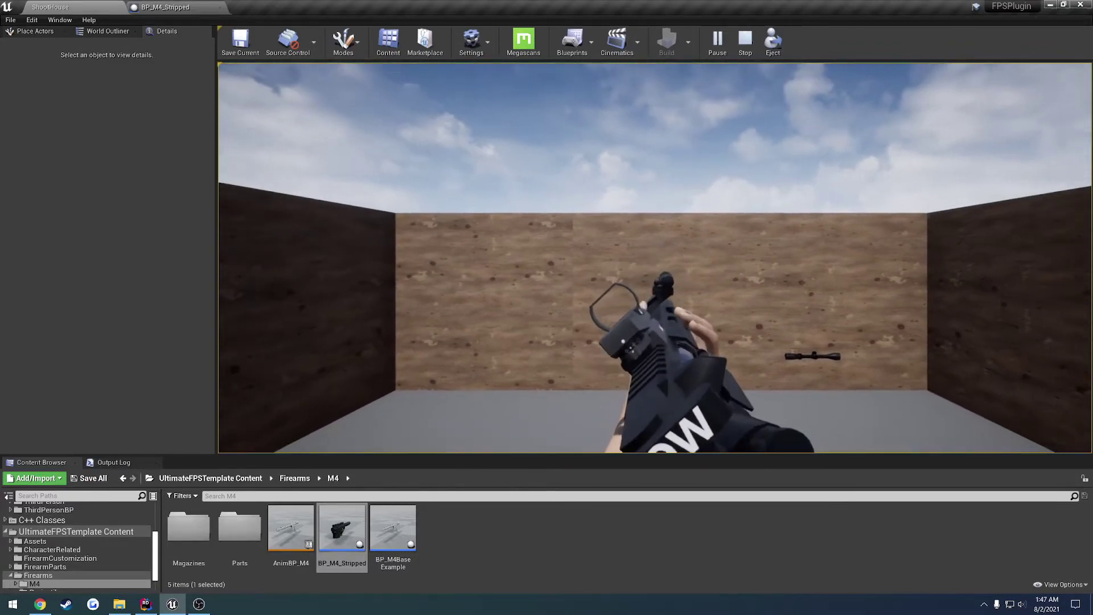
right_click(654, 258)
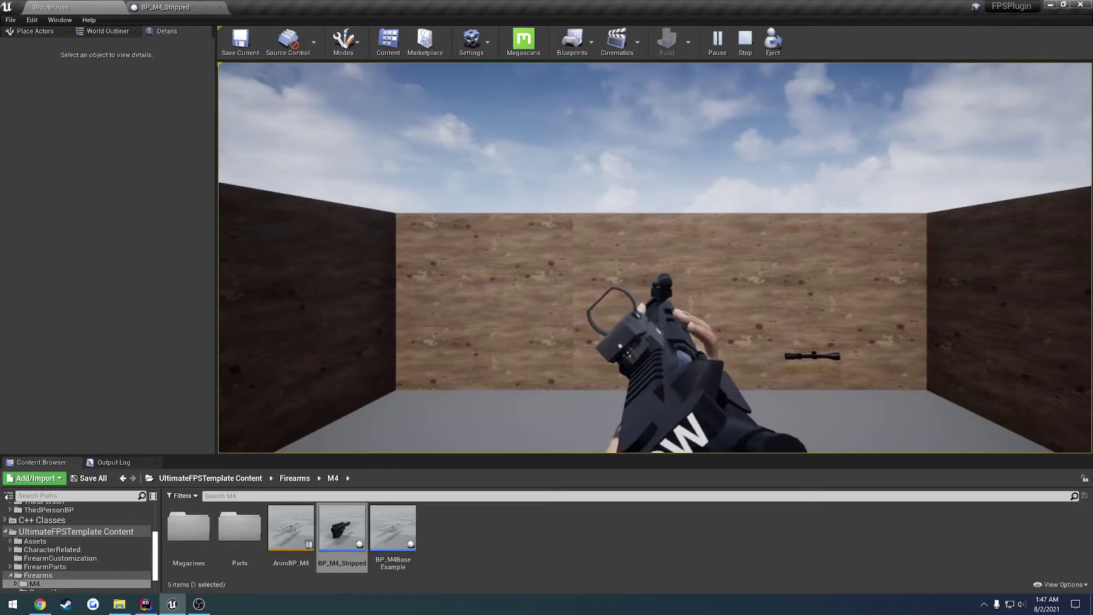
key(Escape)
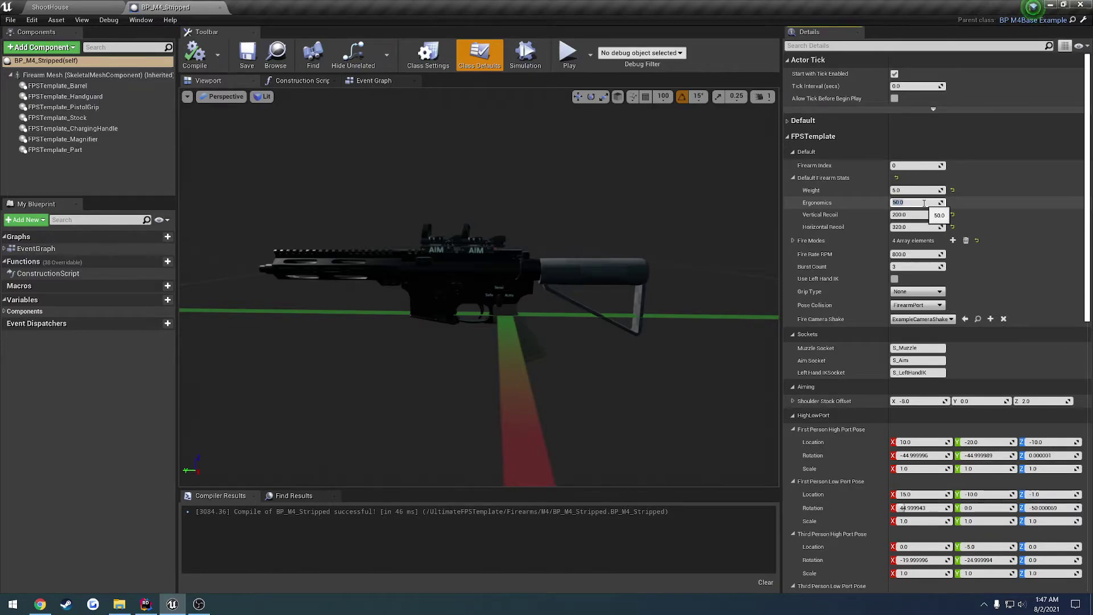
- Set the default Ergonomics of BP_M4_Stripped to 300, compile and save the blueprint, and return to the ShootHouse level
key(Return)
click(194, 54)
click(246, 54)
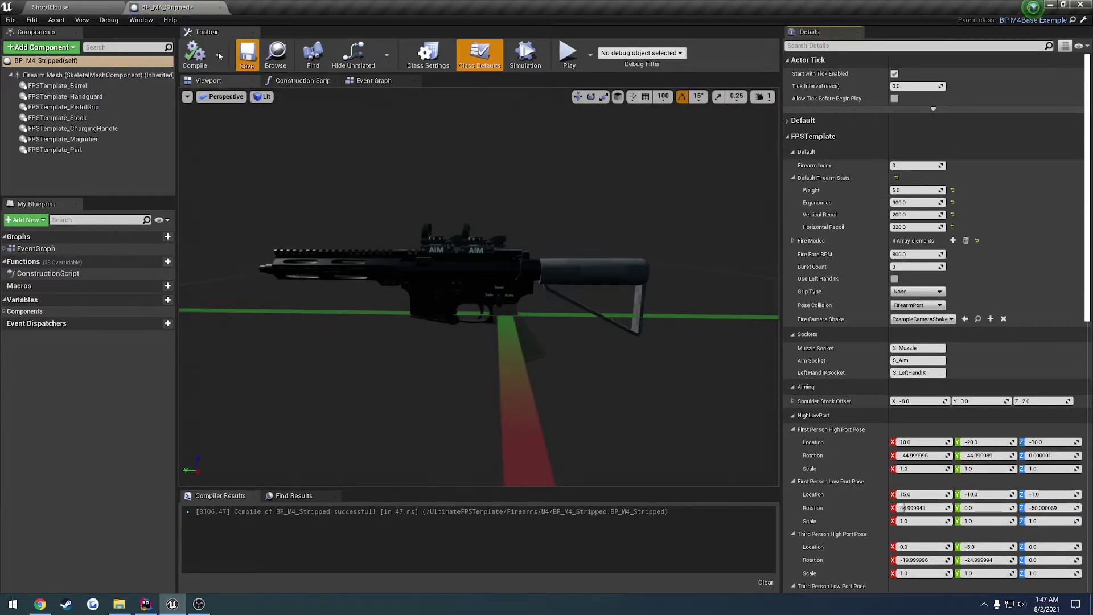
click(62, 8)
- Start a new play session and refit the reflex sight and front top-rail attachment on the M4
click(761, 41)
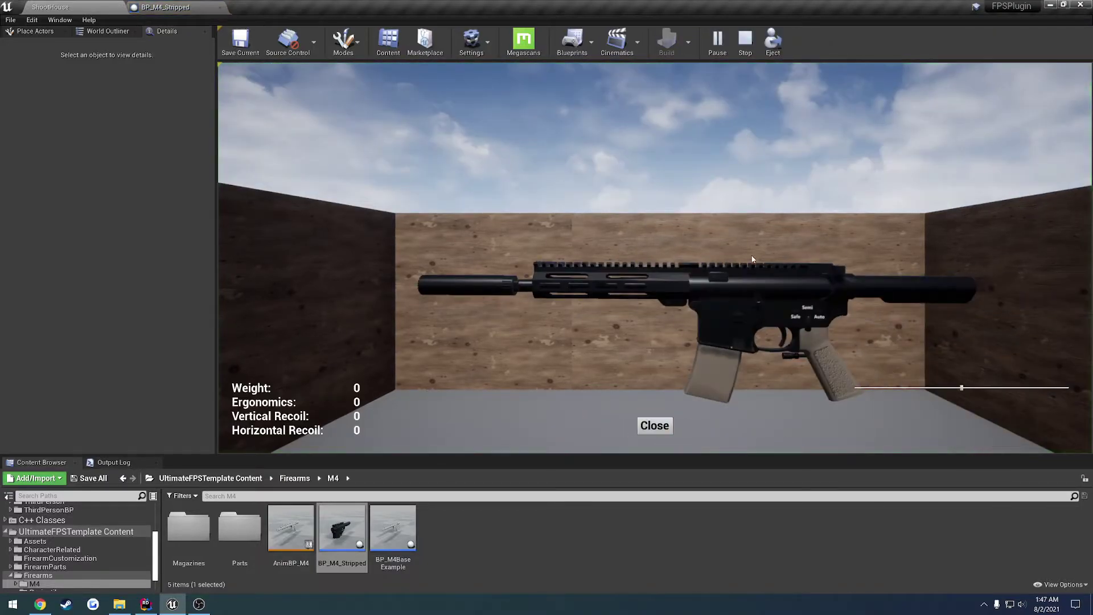
click(803, 269)
click(803, 322)
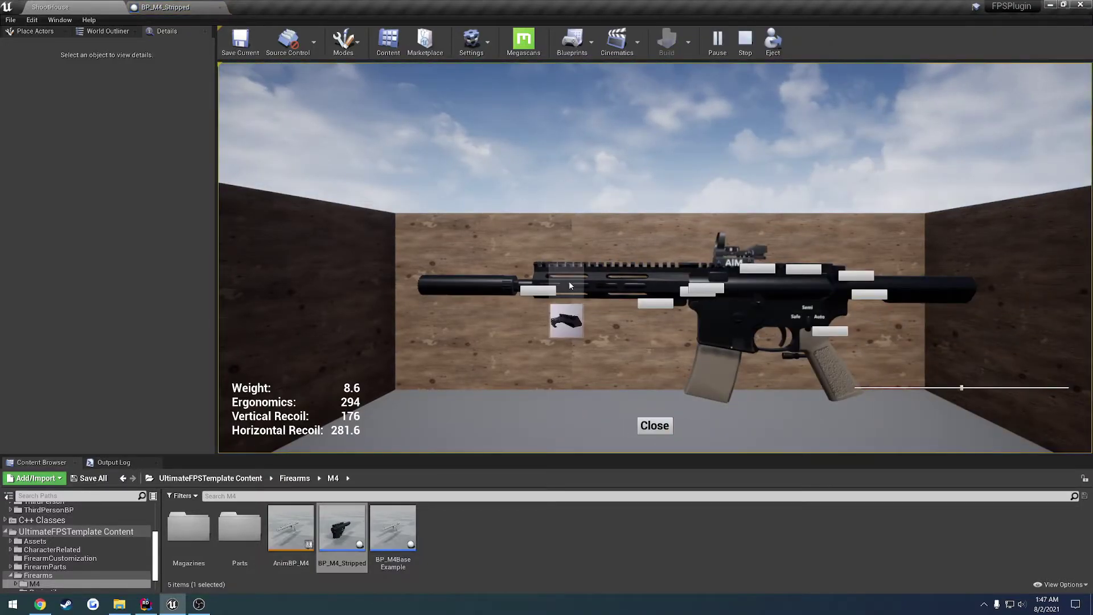
click(655, 425)
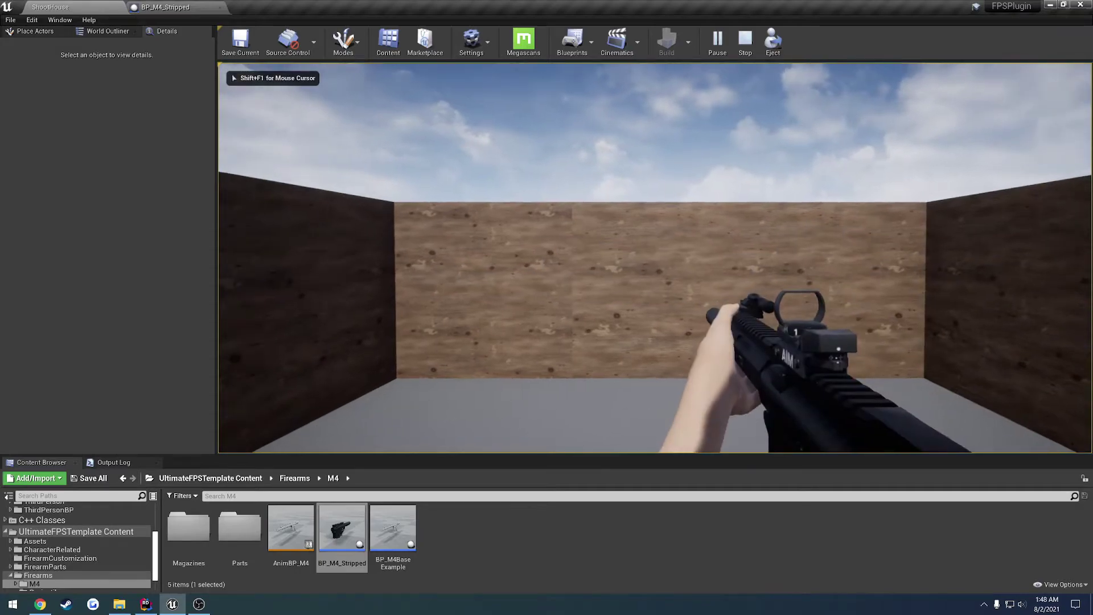
- Aim down the sight and lower the rifle repeatedly to test the aiming speed at 300 Ergonomics, and end the session
right_click(655, 258)
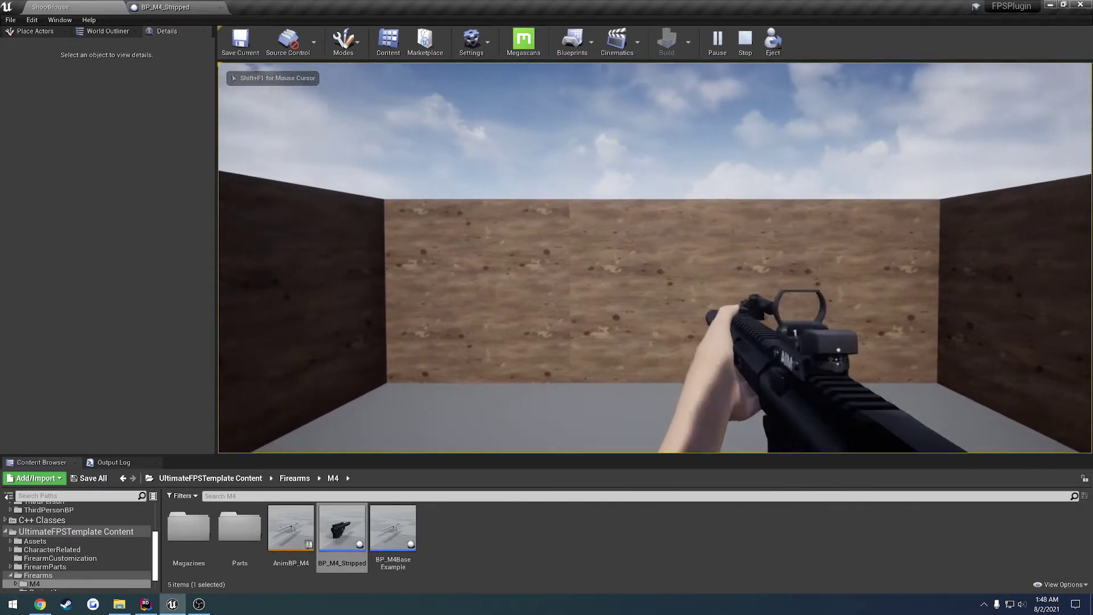
right_click(654, 258)
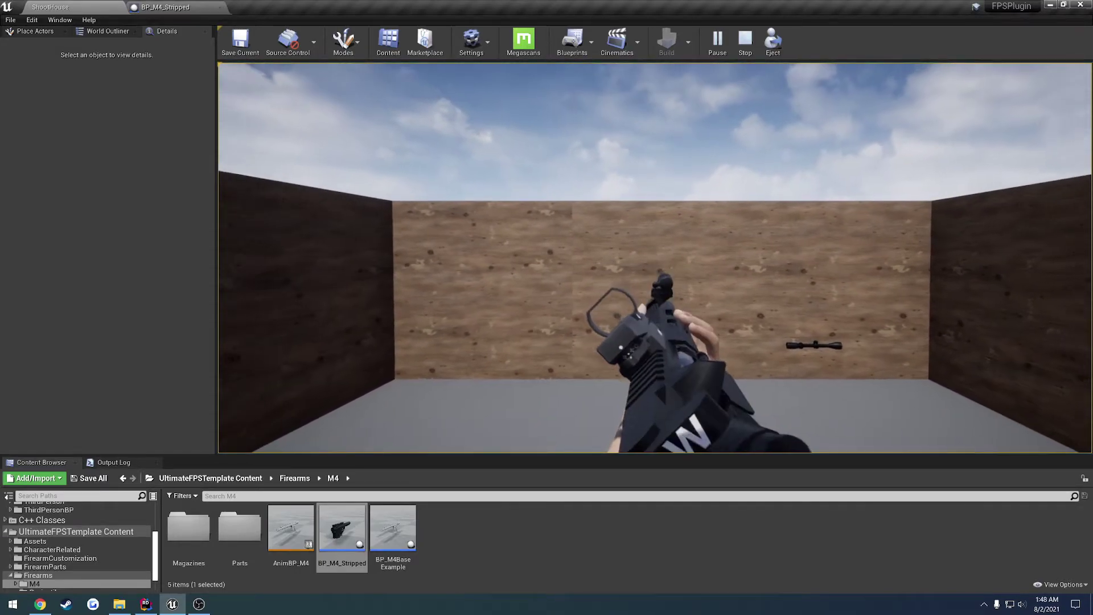
right_click(654, 258)
right_click(655, 258)
key(Escape)
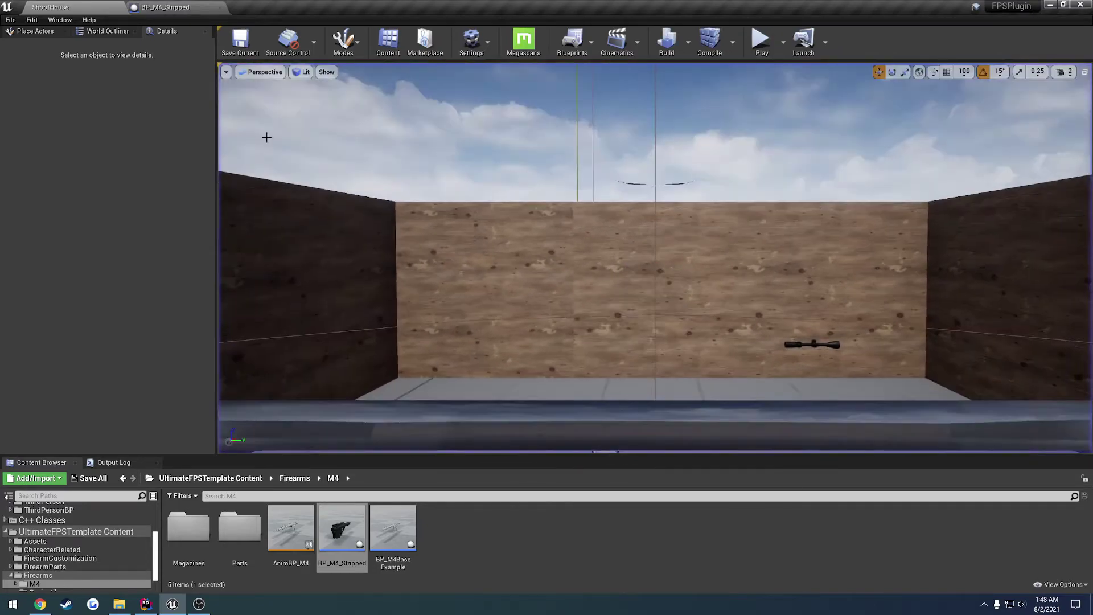
- Set the default Ergonomics of BP_M4_Stripped to 50 and its Weight to 1.2
click(165, 7)
click(913, 203)
text(50)
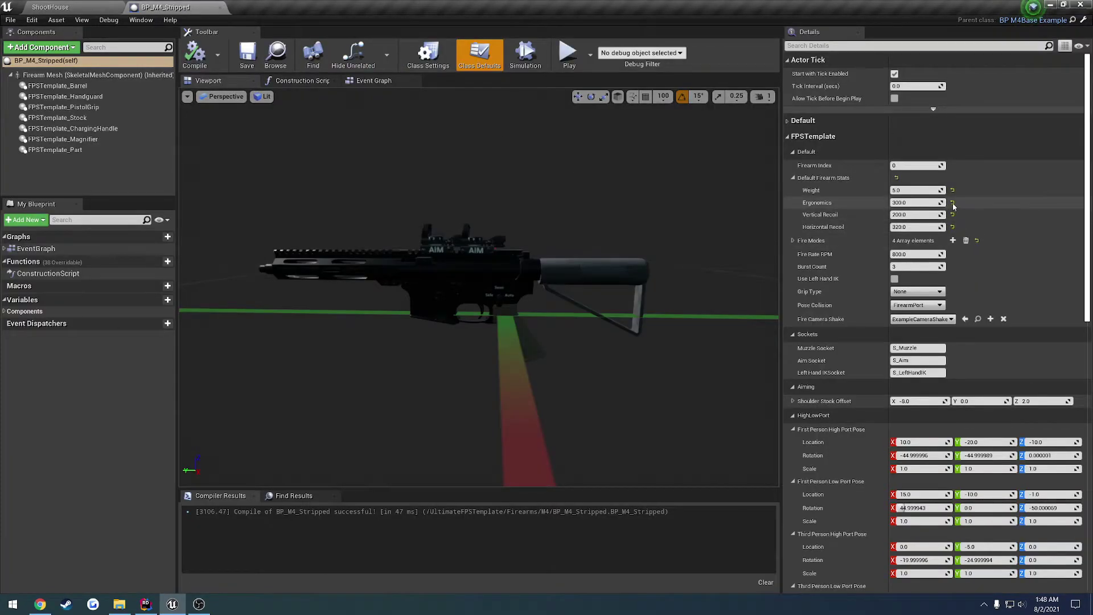
key(Return)
click(912, 191)
text(1)
key(Return)
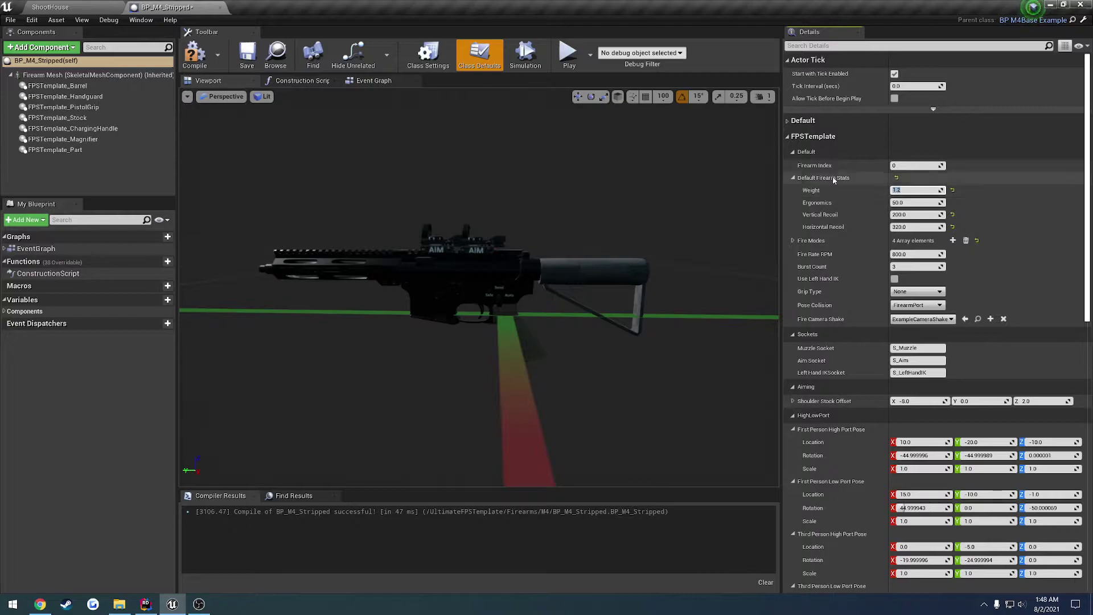
- Highlight "Burst amount (change amount of shots for burst)" in the feature list document and return to Unreal Editor
key(alt+Tab)
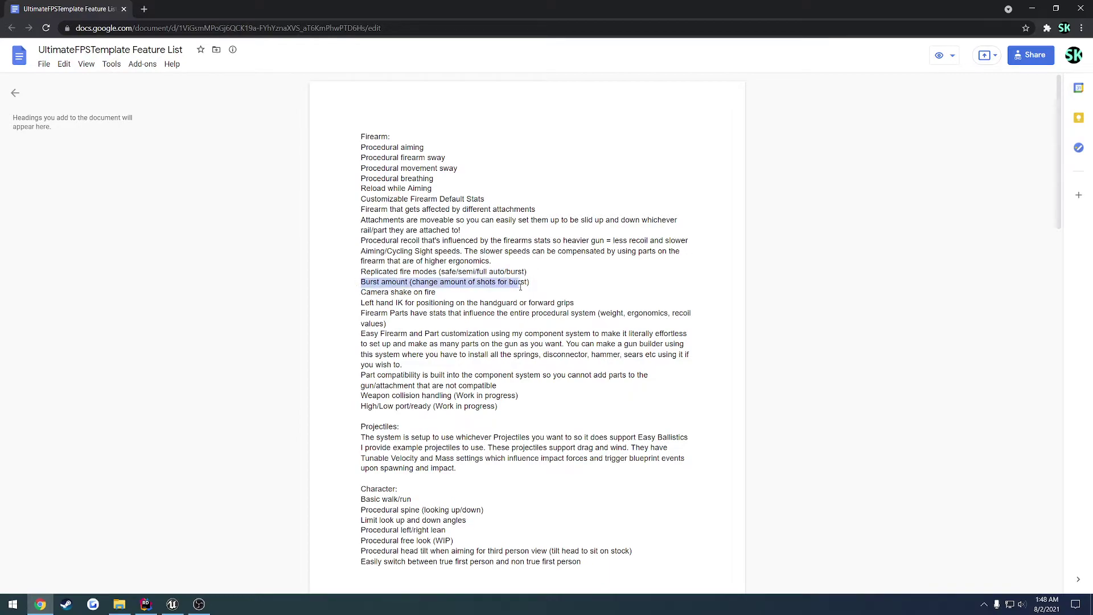
key(alt+Tab)
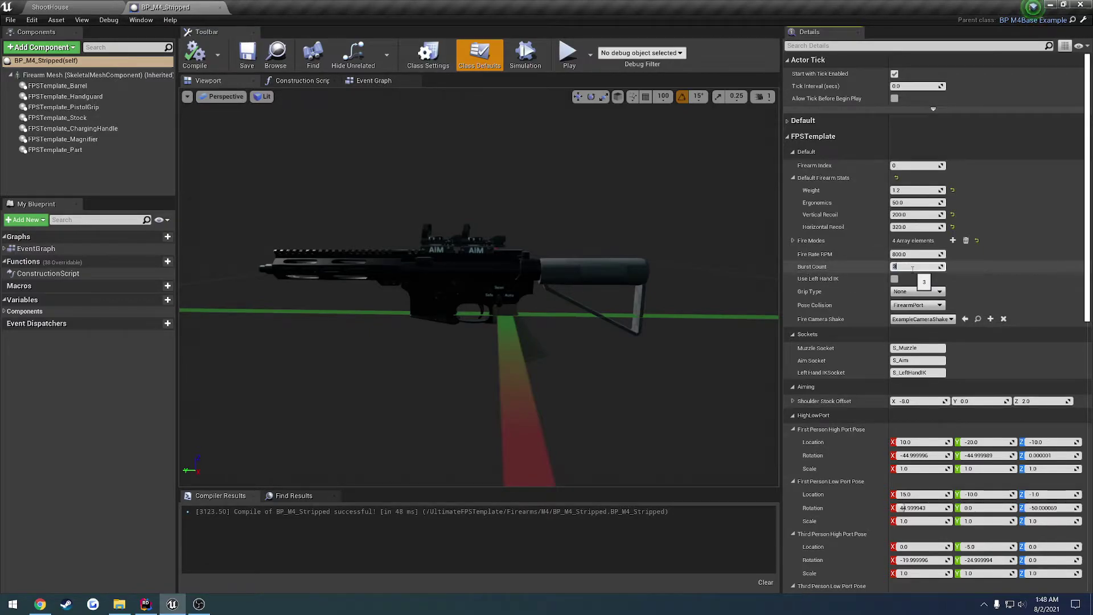
- Compile and save BP_M4_Stripped with a different Burst Count, and play ShootHouse to test the burst fire
click(194, 55)
click(247, 54)
click(63, 7)
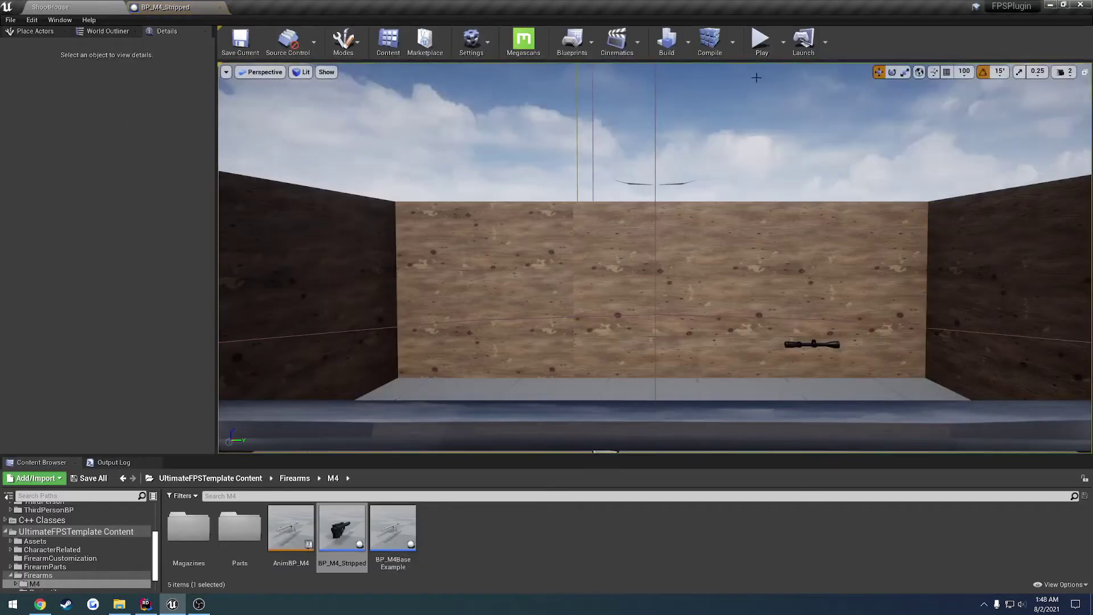
key(alt+p)
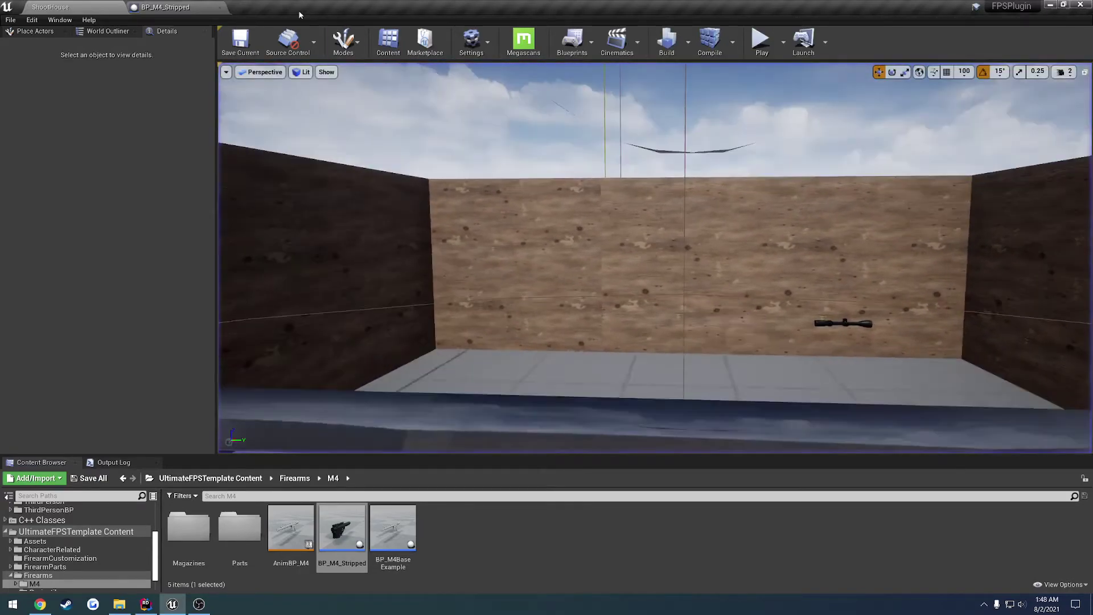
key(Escape)
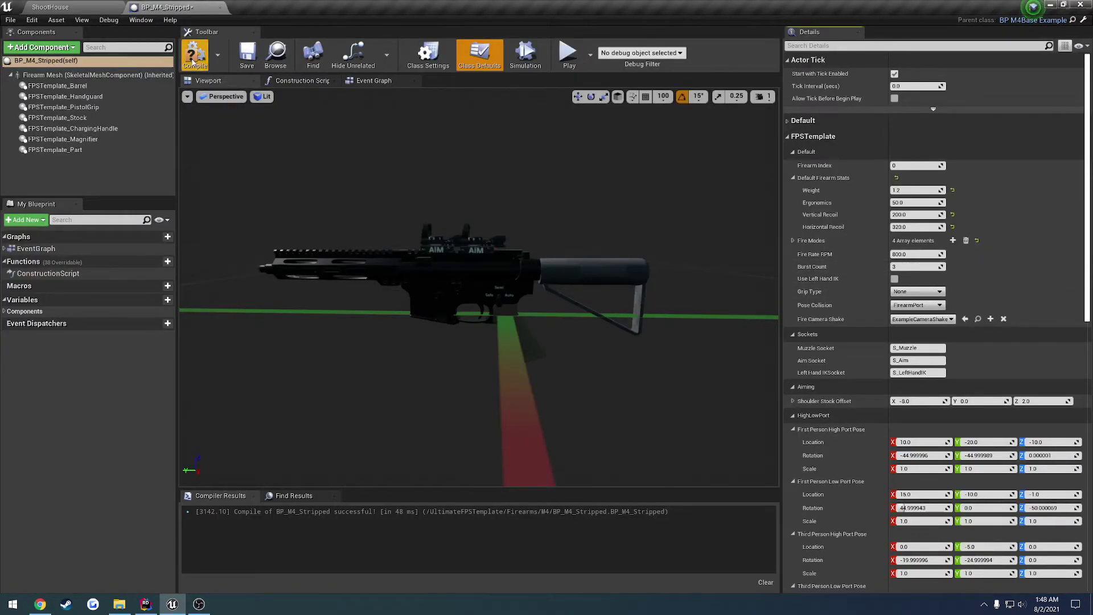
- Save BP_M4_Stripped with a Burst Count of 3, and highlight "Camera shake on fire" in the feature list document
key(ctrl+s)
key(alt+Tab)
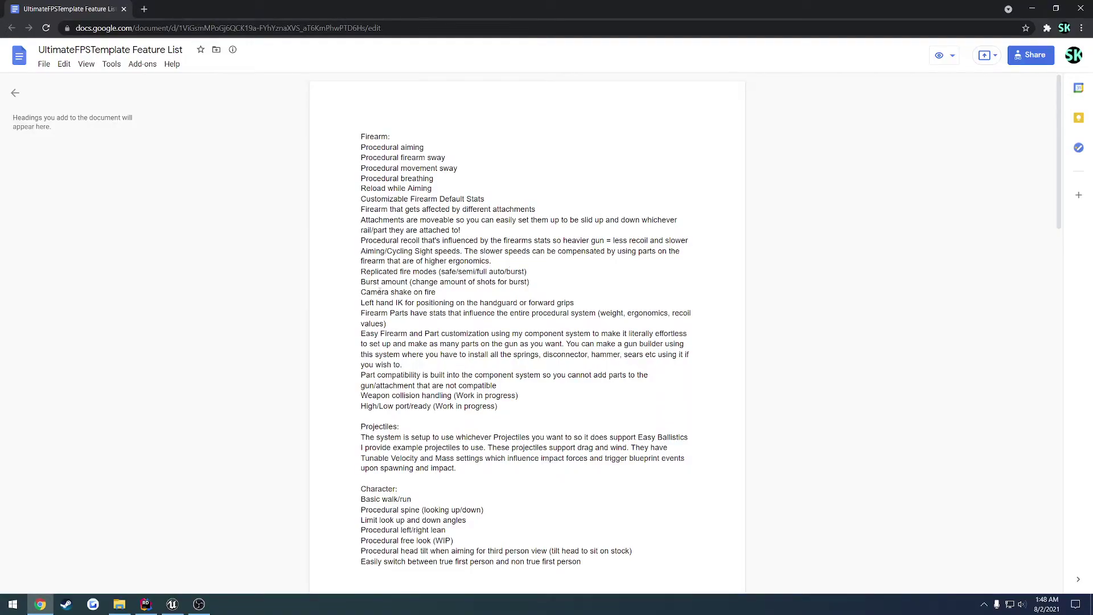
drag(391, 281, 399, 282)
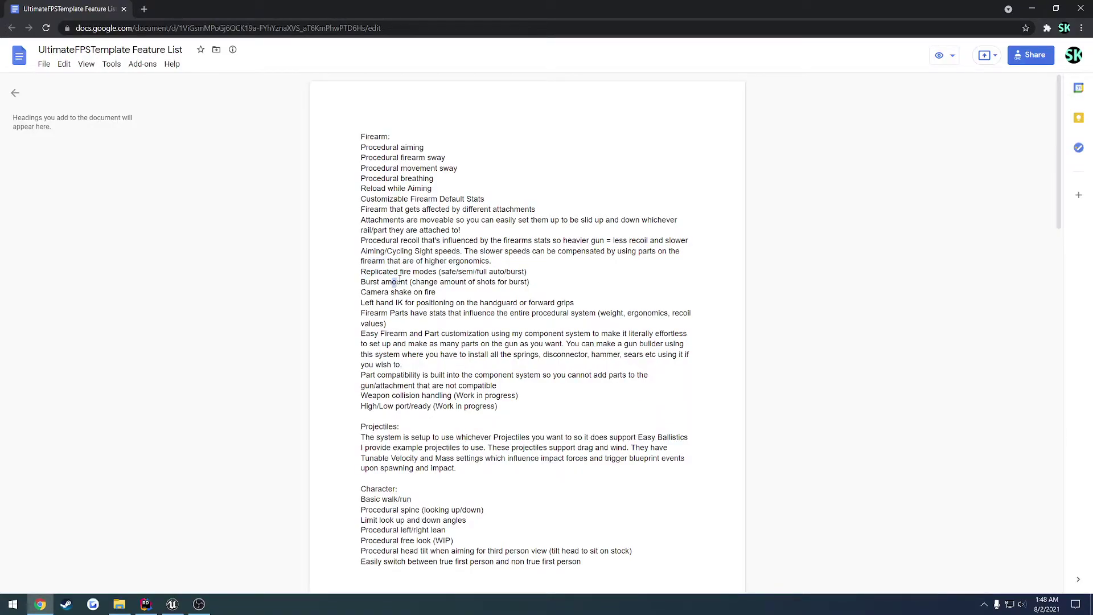
triple_click(364, 291)
key(alt+Tab)
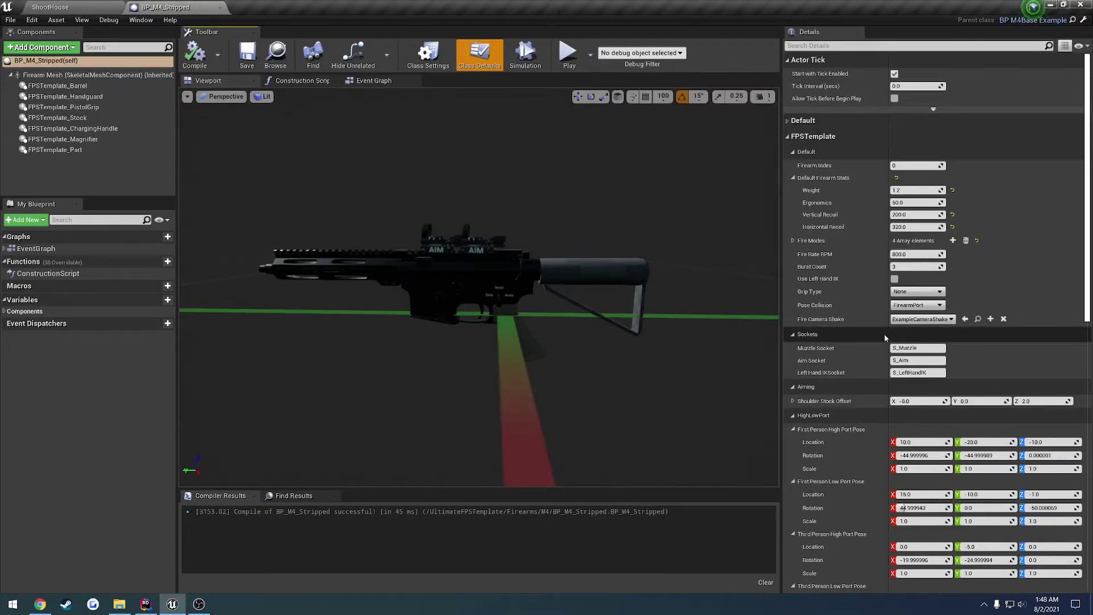
- Choose ExampleCameraShake as the Fire Camera Shake and glance at the blueprint's Event Graph
click(943, 319)
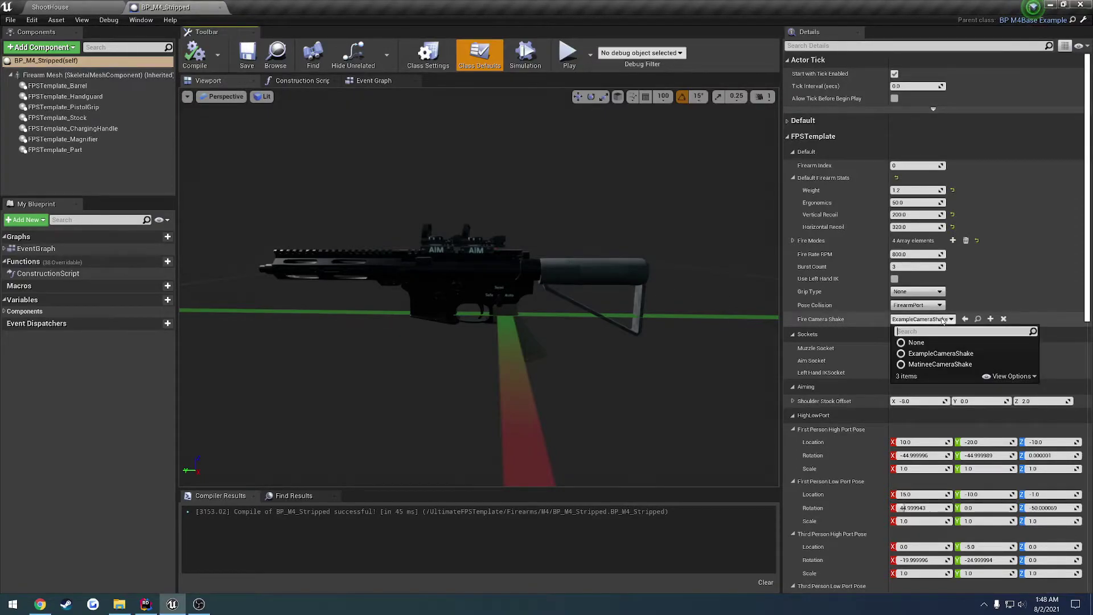
click(940, 353)
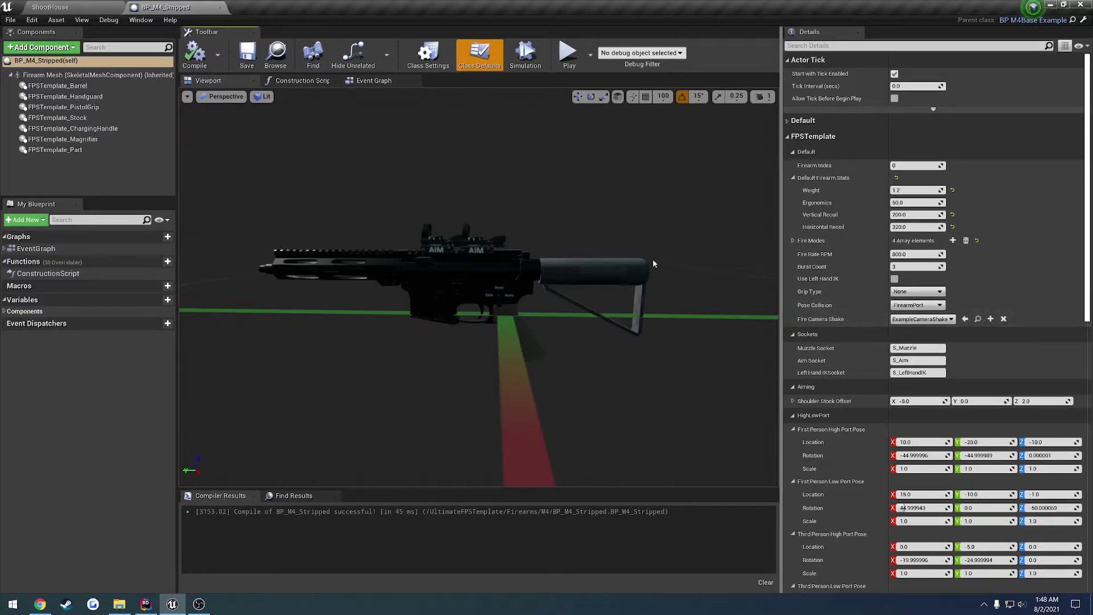
click(383, 81)
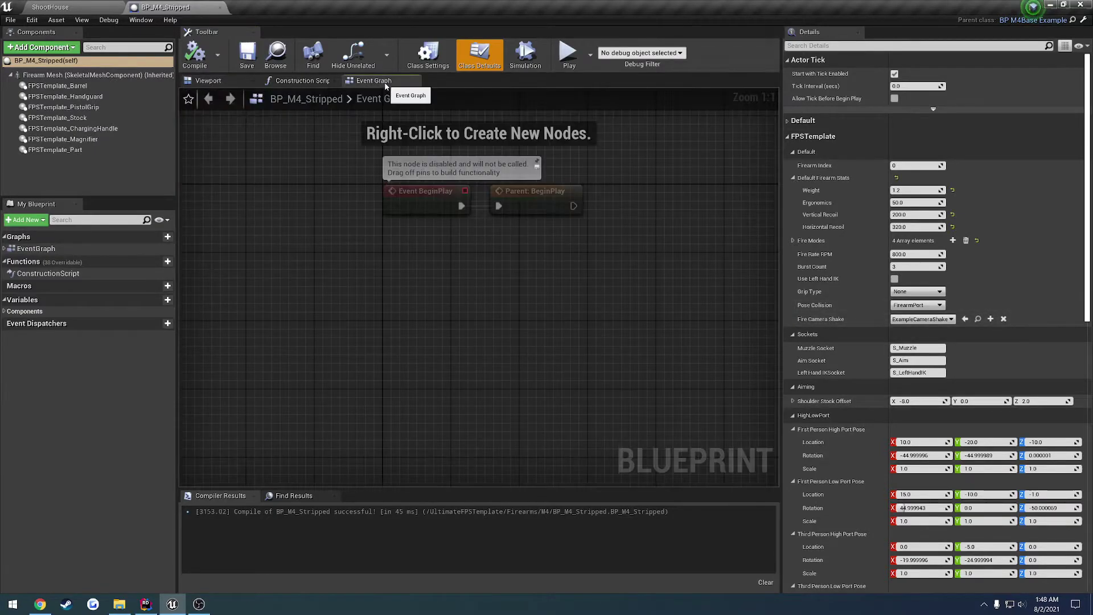
click(232, 83)
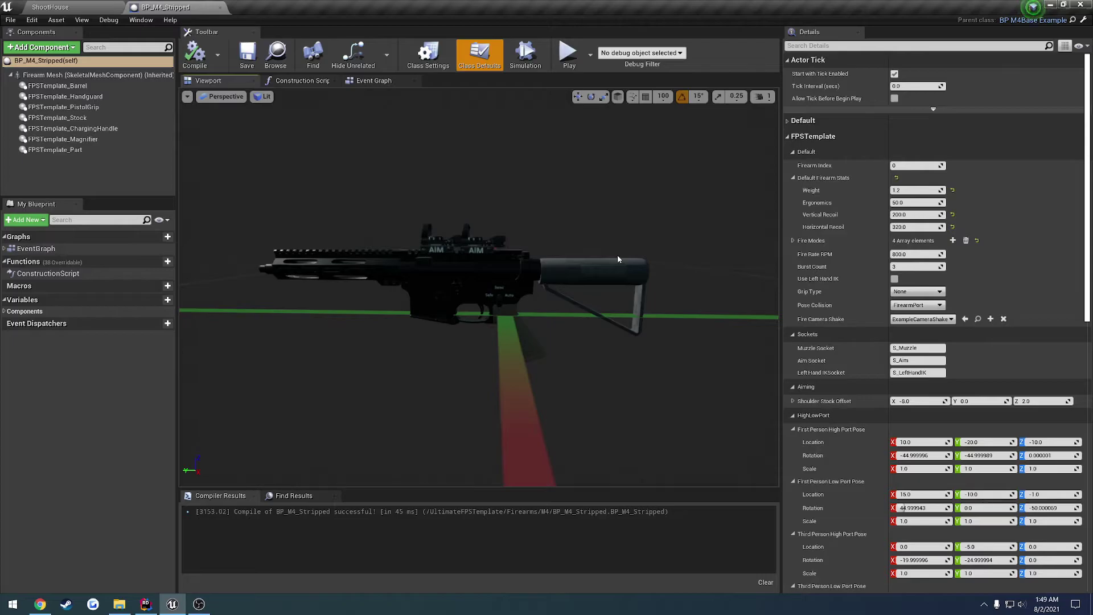
- Highlight "Left hand IK for positioning on the handguard or forward grips" in the feature list and return to Unreal Editor
key(alt+Tab)
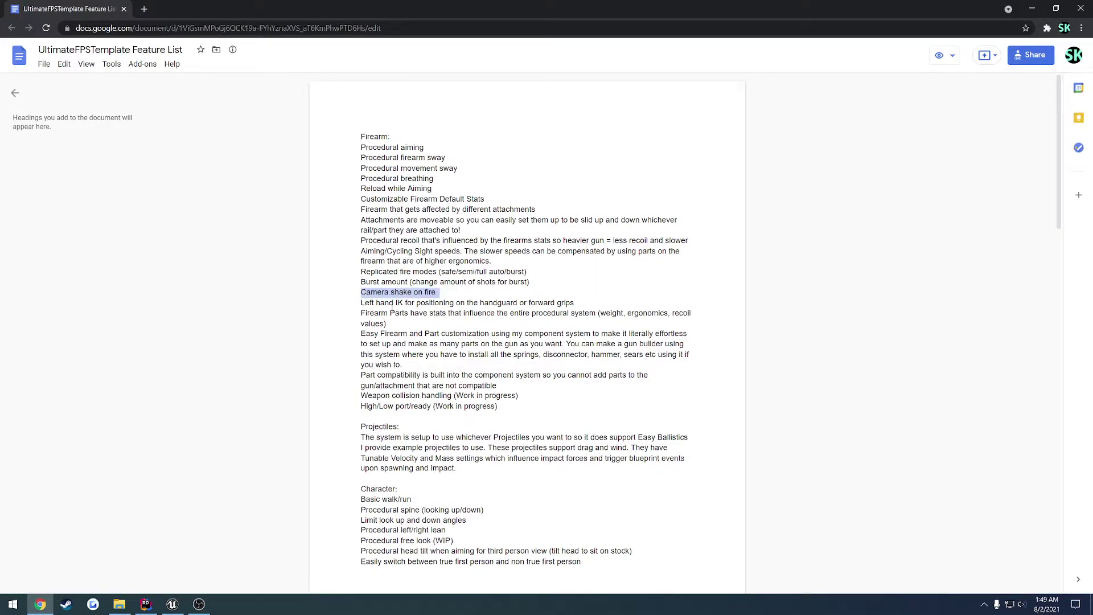
drag(359, 303, 598, 303)
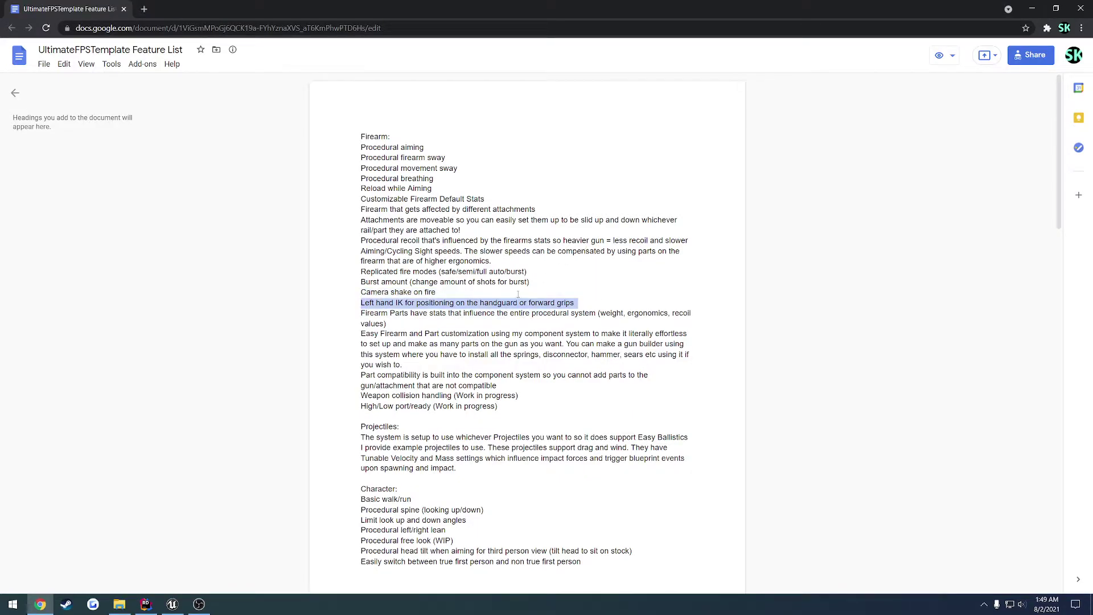
key(alt+Tab)
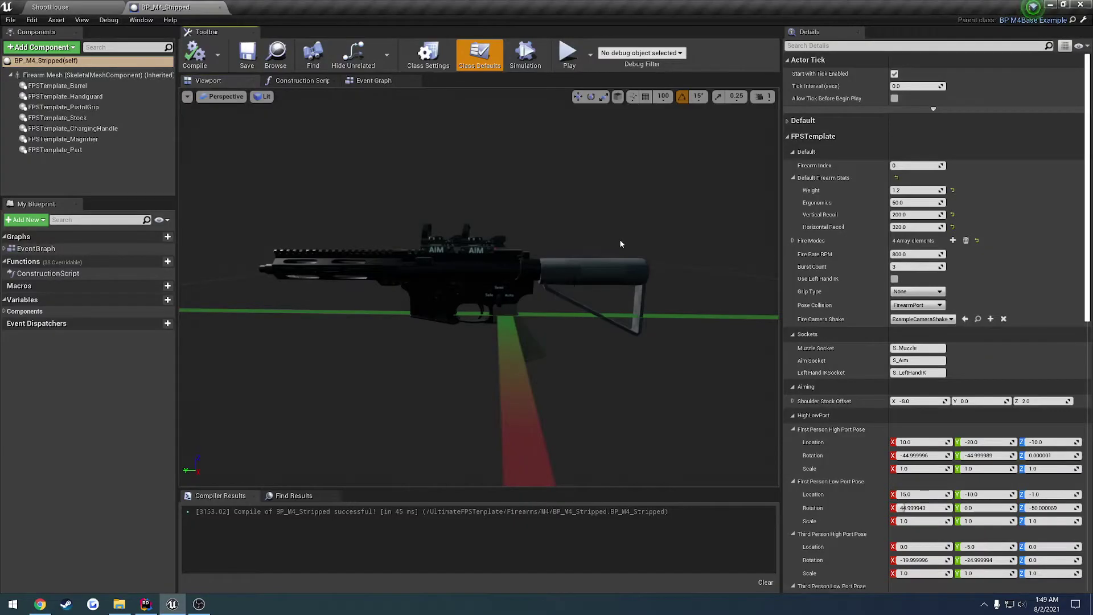
- Check the Use Left Hand IK setting of BP_M4_Stripped and return to the ShootHouse level
click(894, 278)
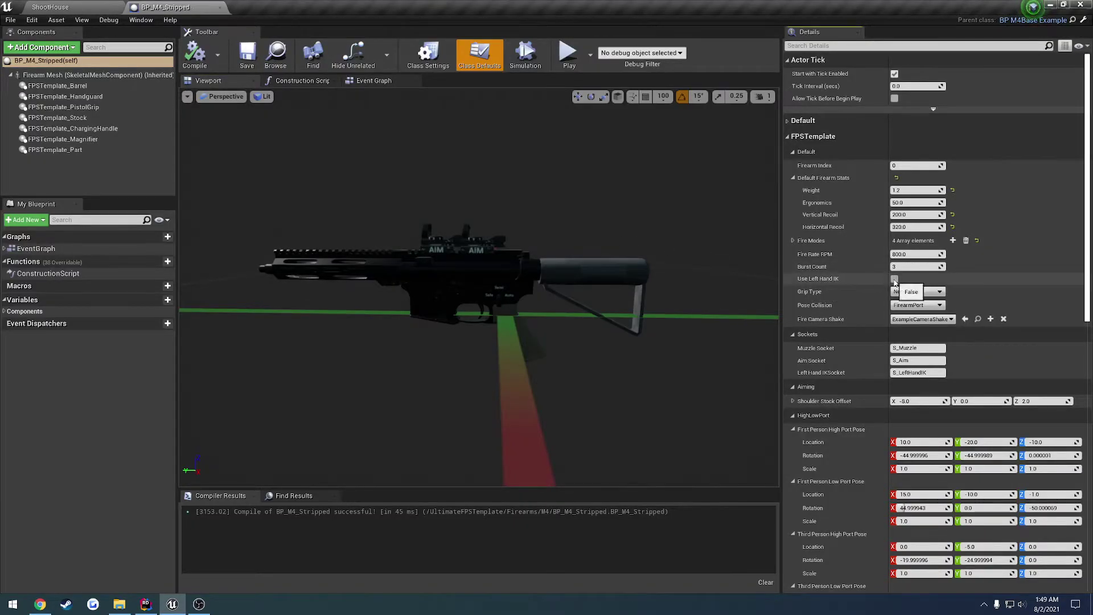
click(247, 57)
click(50, 7)
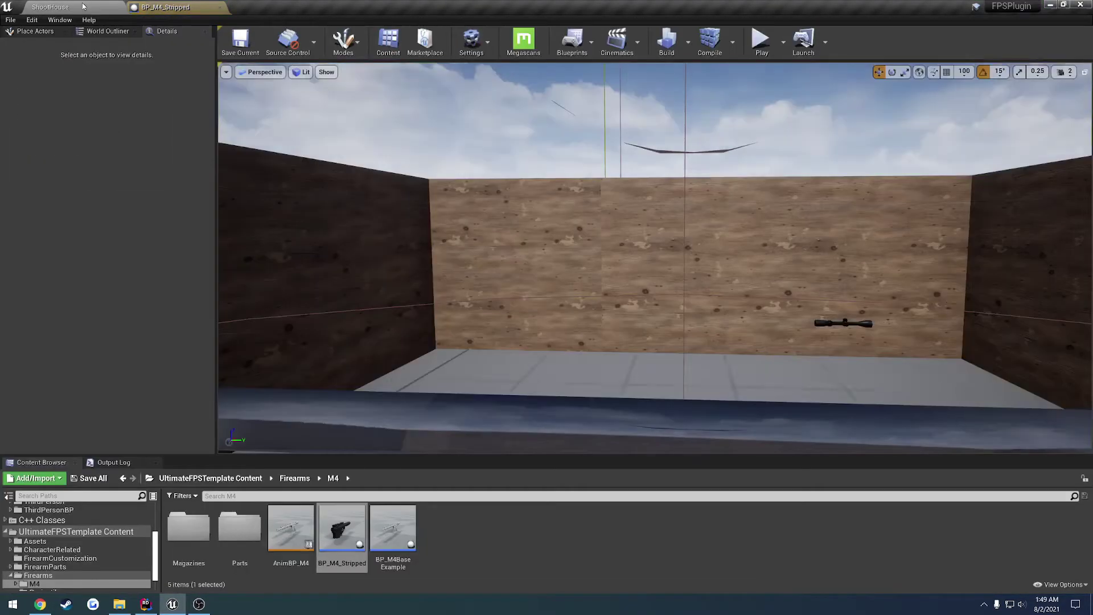
- Play the ShootHouse level and attach a vertical forward grip to the M4's handguard in the firearm customizer
click(761, 40)
click(764, 145)
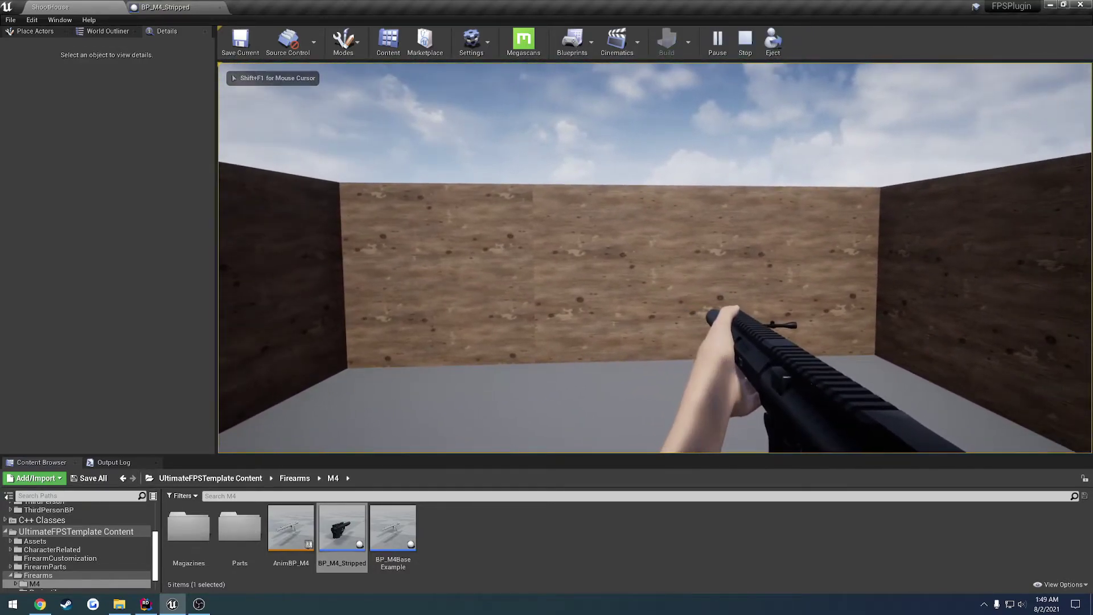
key(t)
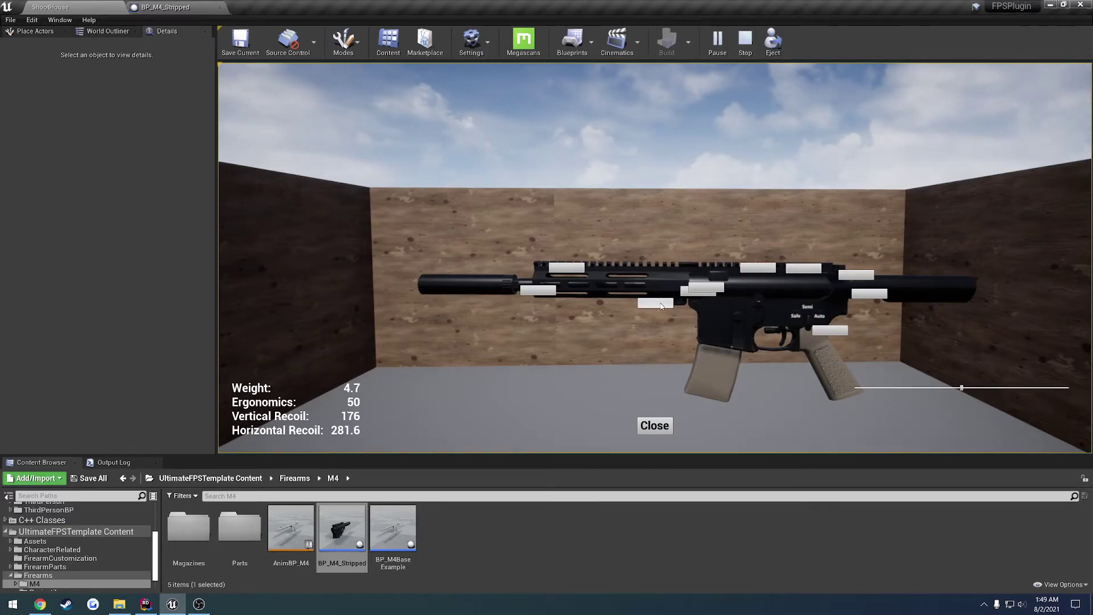
click(655, 426)
key(t)
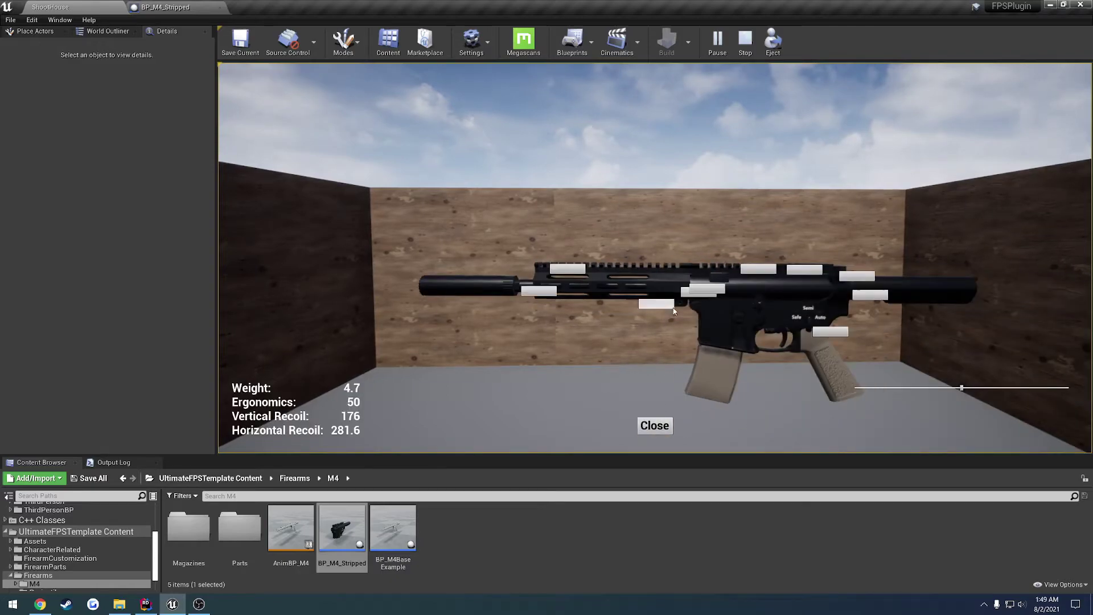
click(655, 302)
click(659, 358)
click(656, 426)
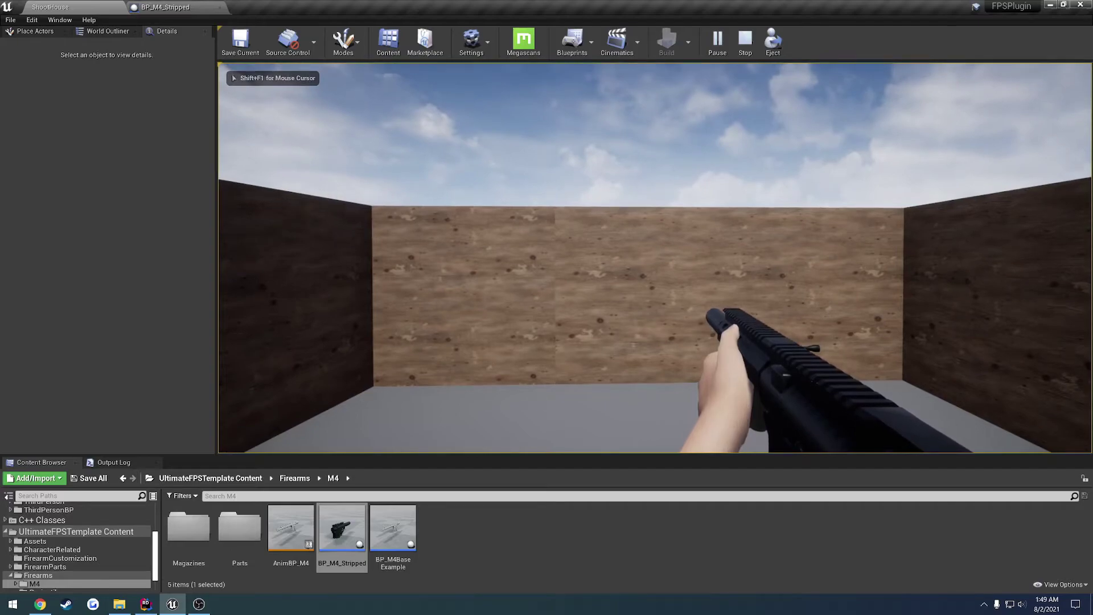
- Slide the vertical grip to the muzzle end of the handguard and swap it for the angled grip in the customizer
key(t)
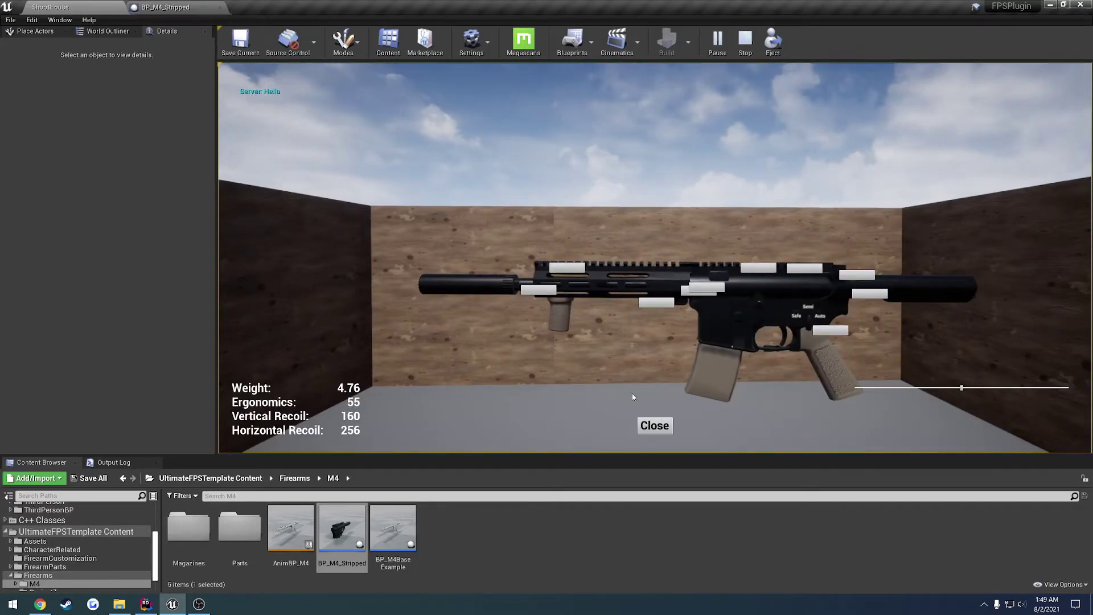
click(655, 426)
key(t)
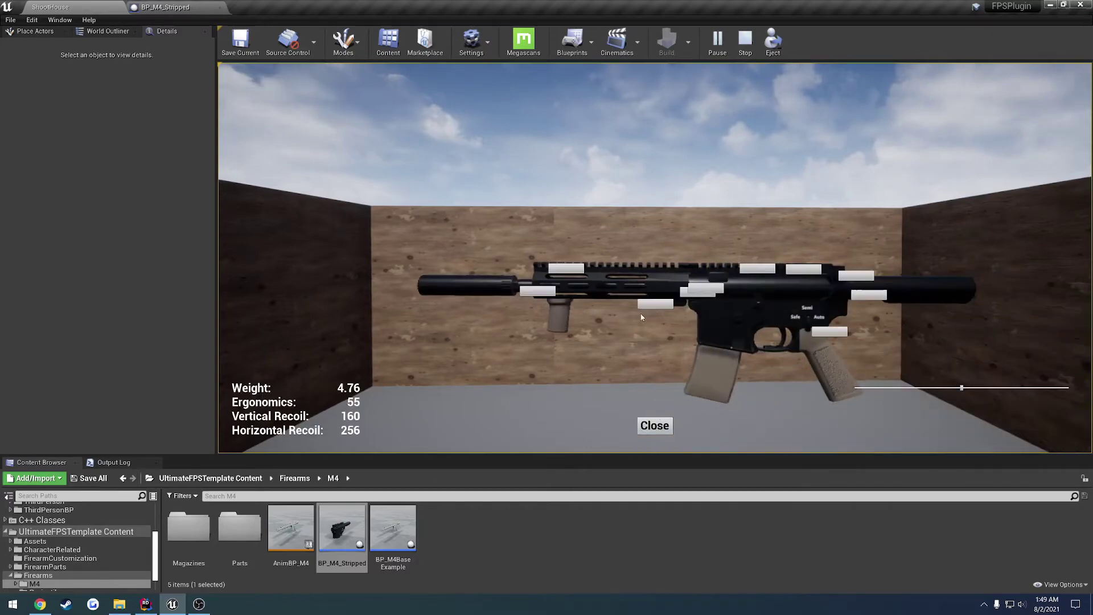
click(655, 426)
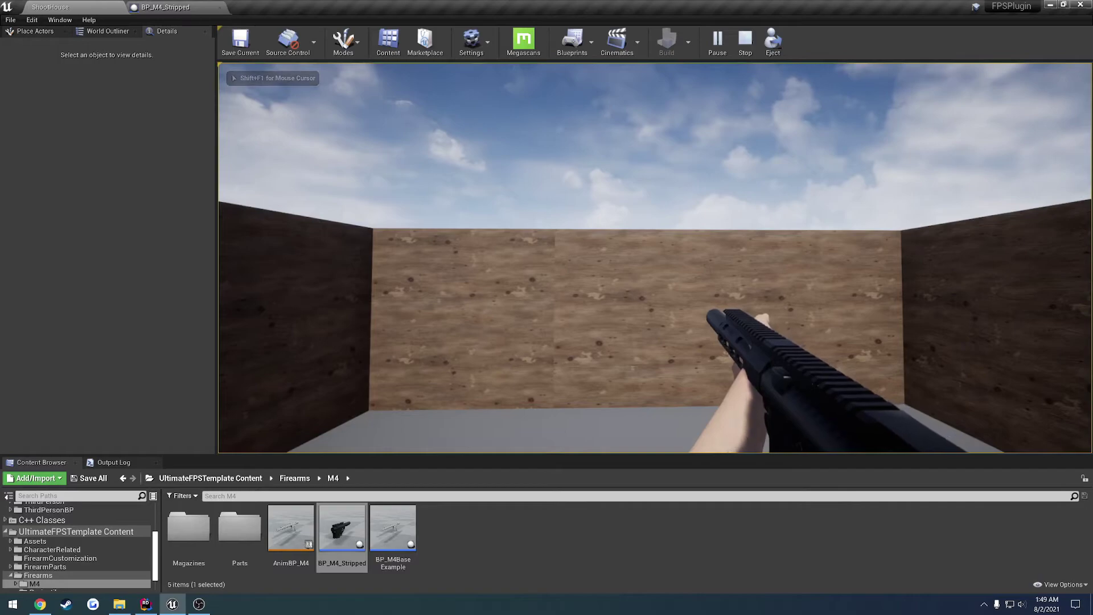
- Recheck the angled grip in the customizer, eject from the character to inspect the left hand placement, and end the play session
key(t)
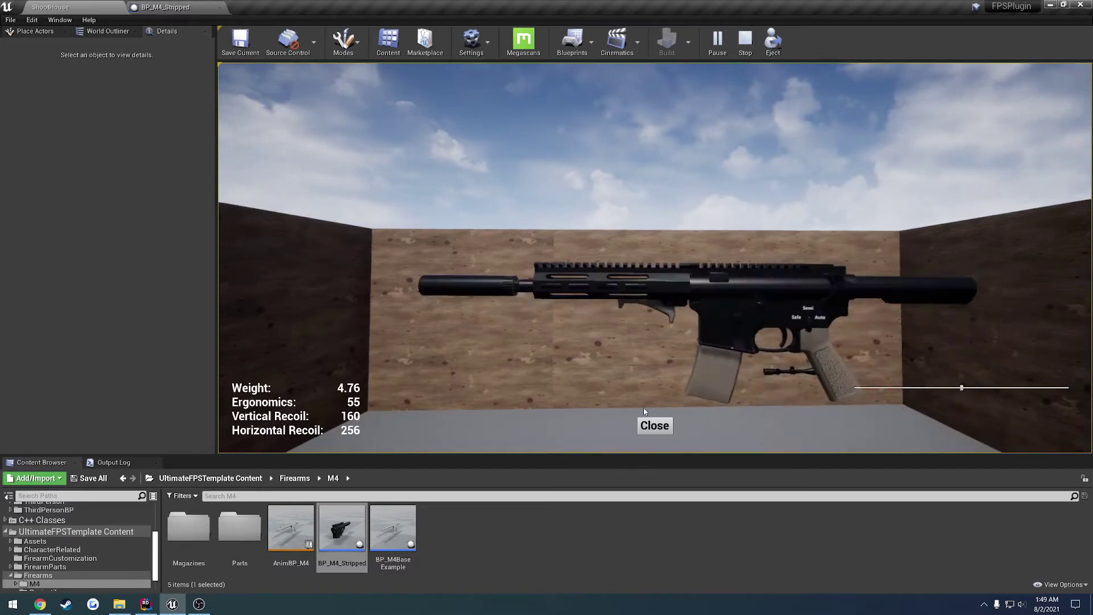
click(655, 426)
key(F8)
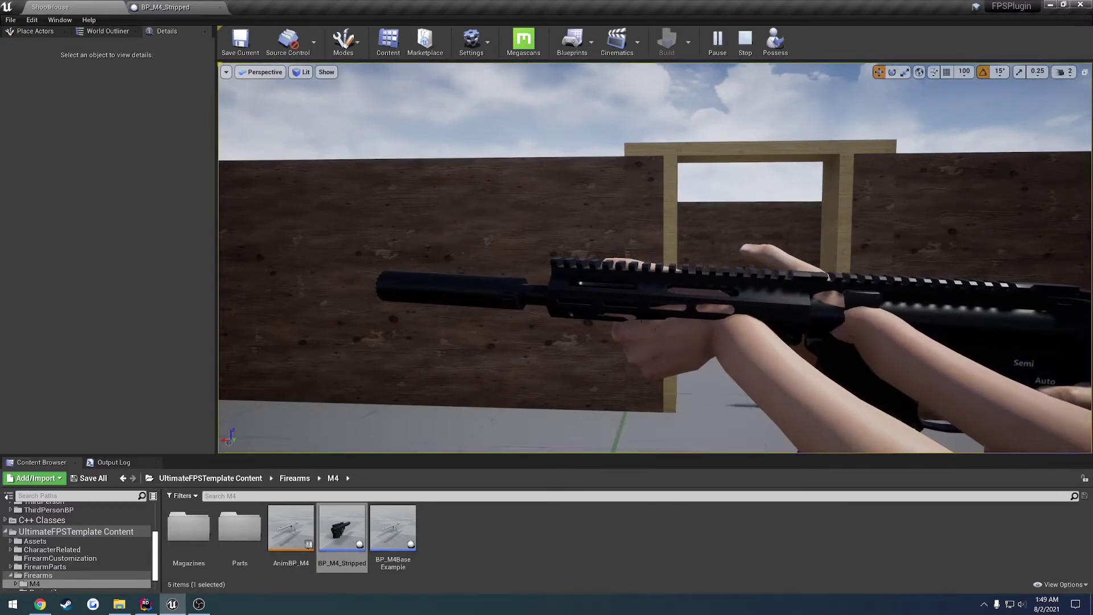
key(Escape)
- Recompile and save BP_M4_Stripped, and highlight "Firearm Parts have stats that influence the entire procedural system" in the feature list document
click(171, 8)
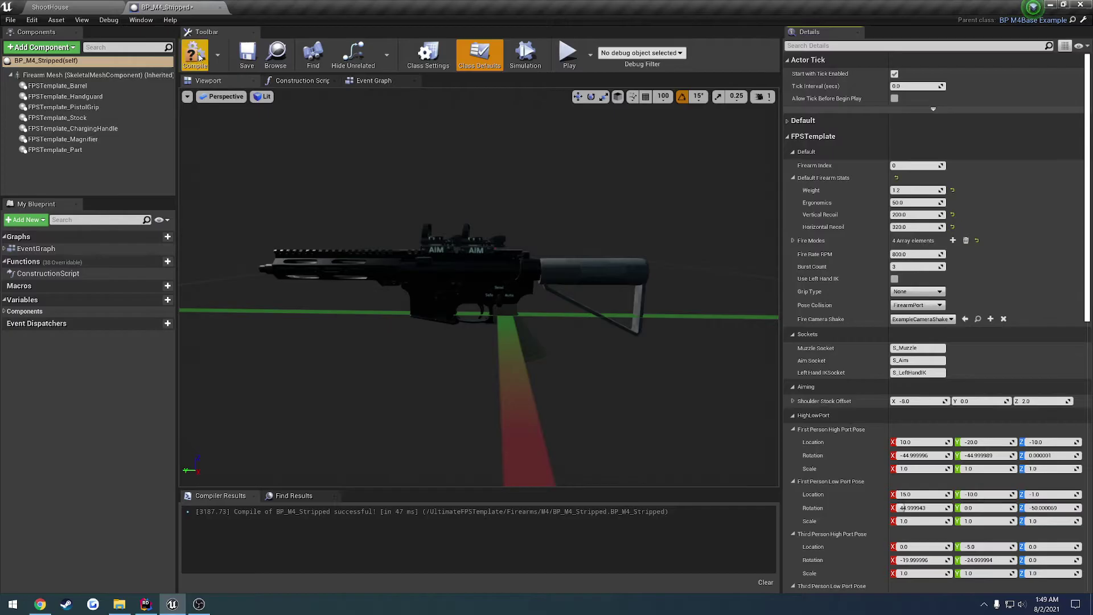
key(alt+Tab)
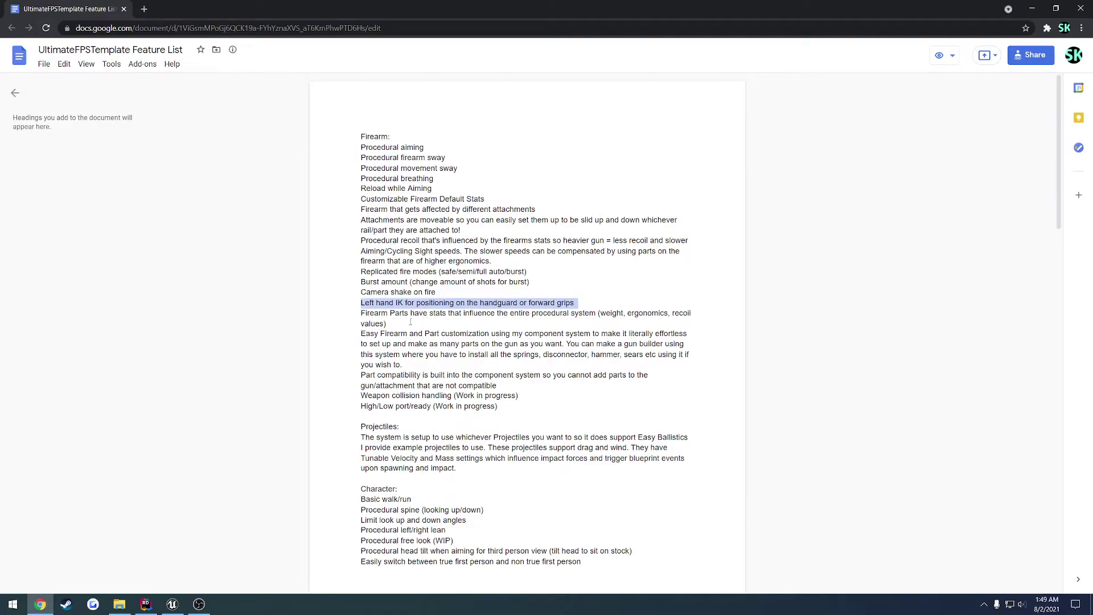
drag(361, 314, 454, 317)
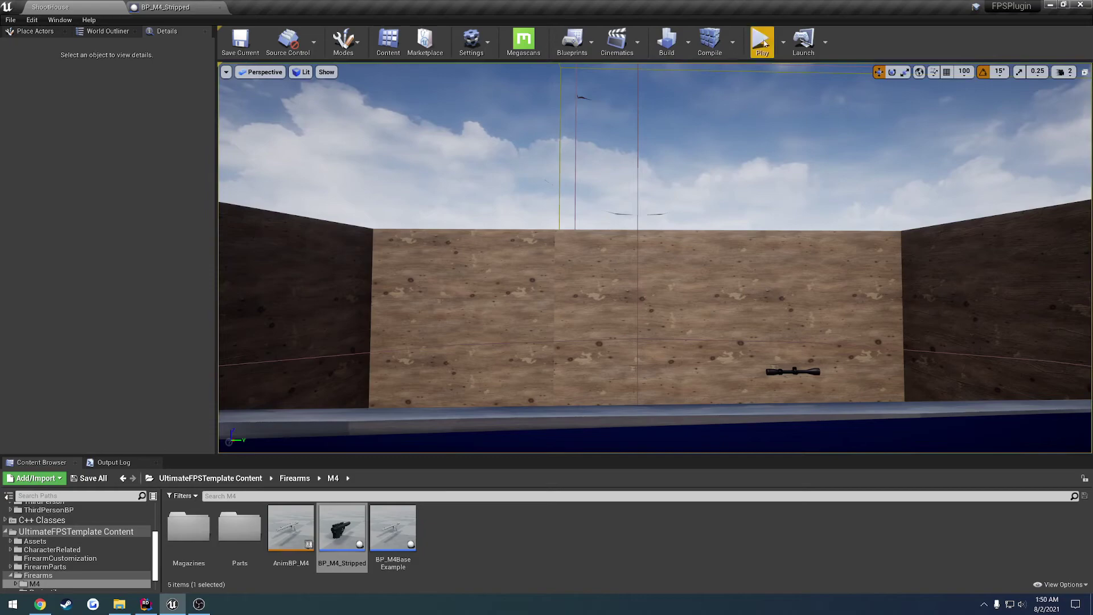
- Play the level, attach the vertical grip to compare the M4's stats, and stop playing, dismissing the Message Log
click(762, 40)
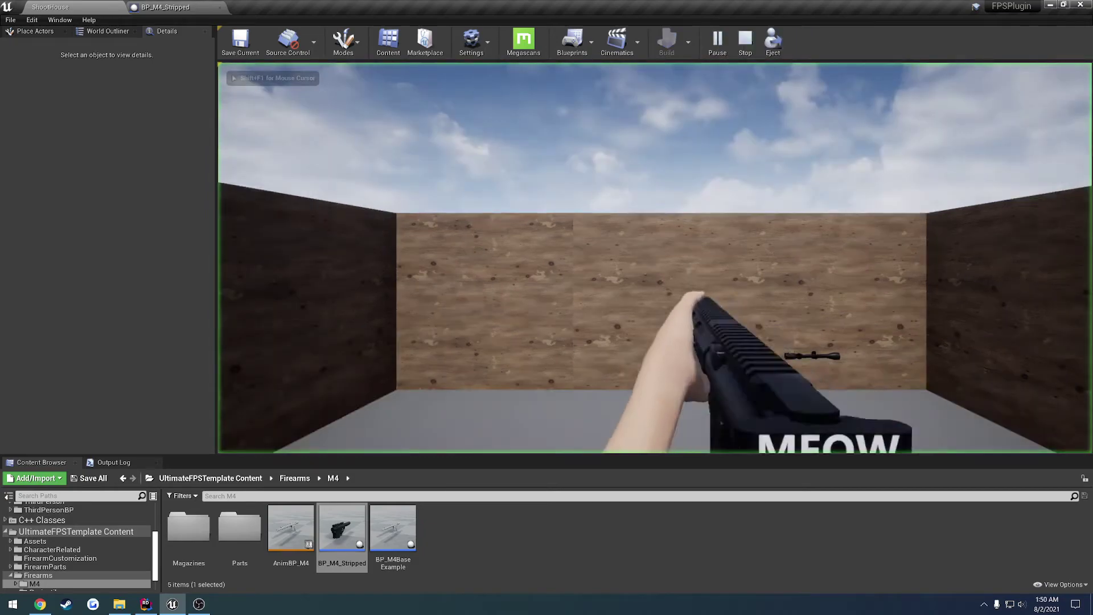
key(c)
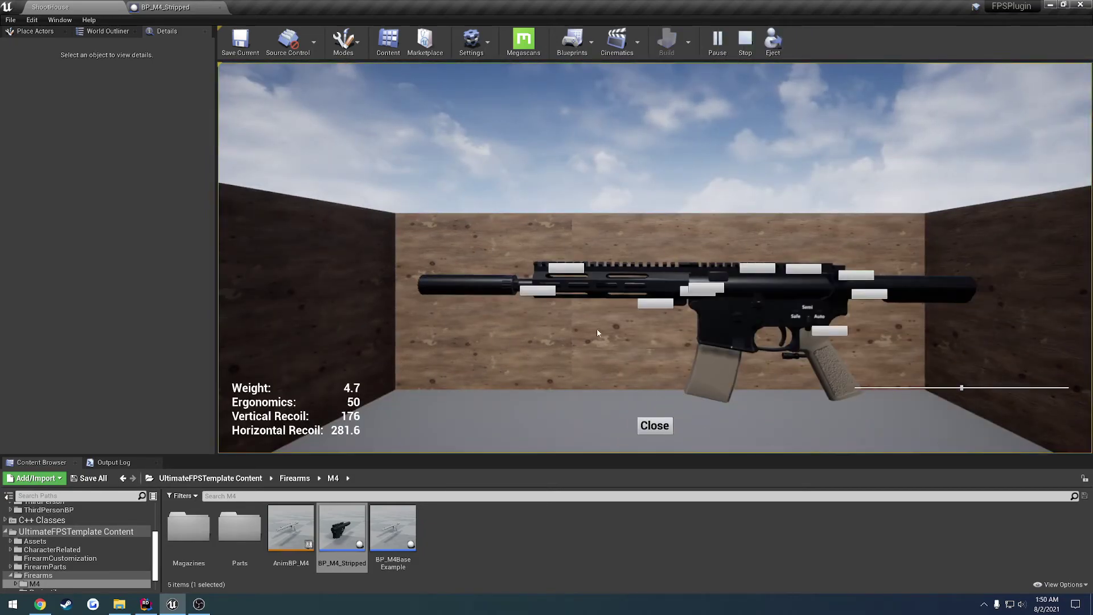
click(651, 305)
click(657, 351)
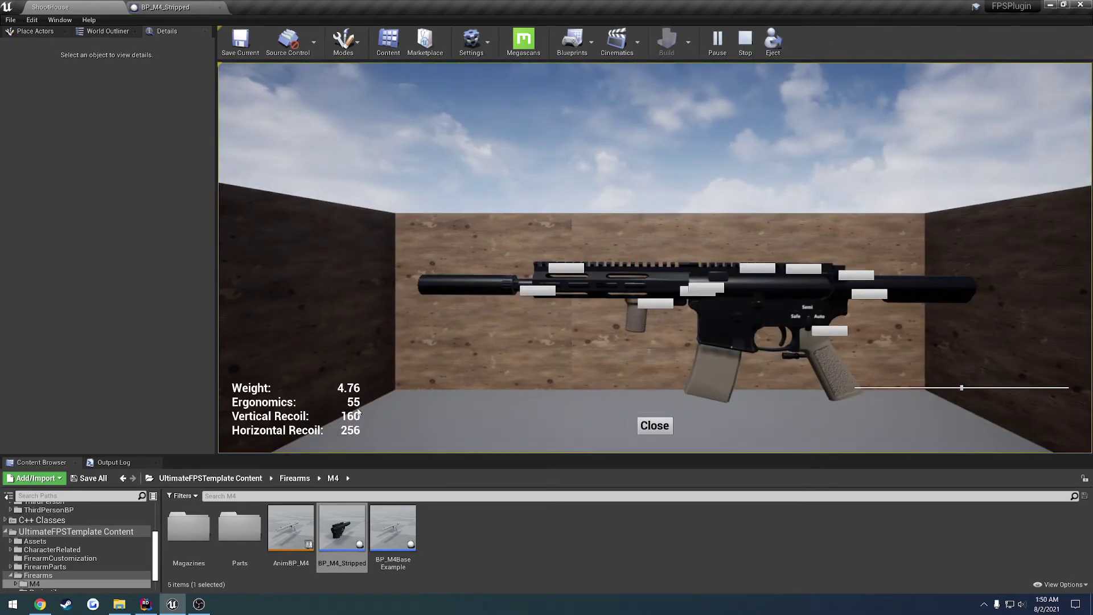
click(654, 426)
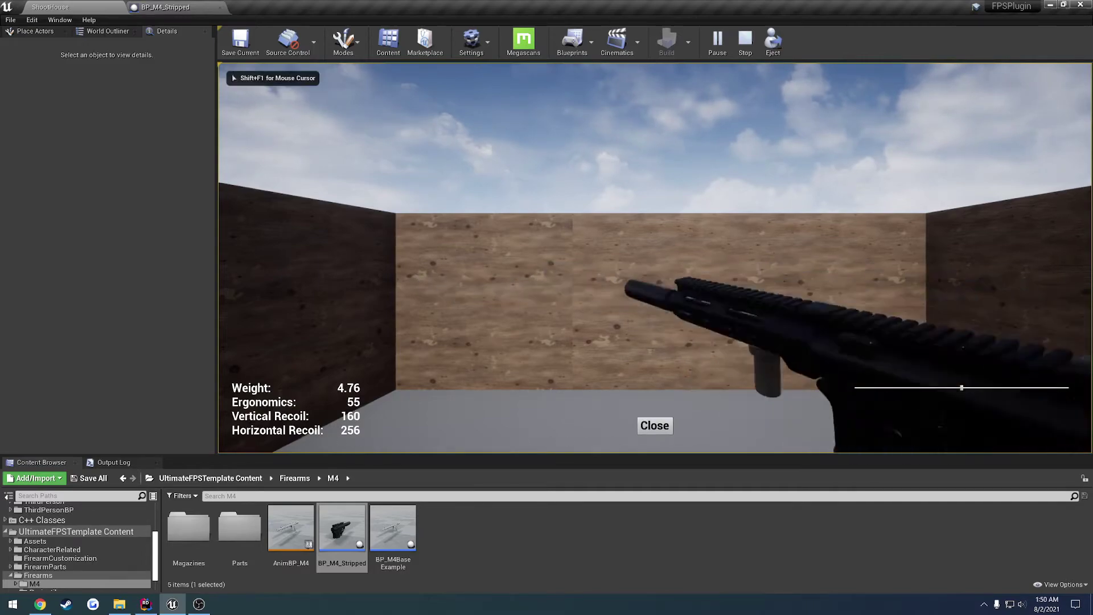
key(Escape)
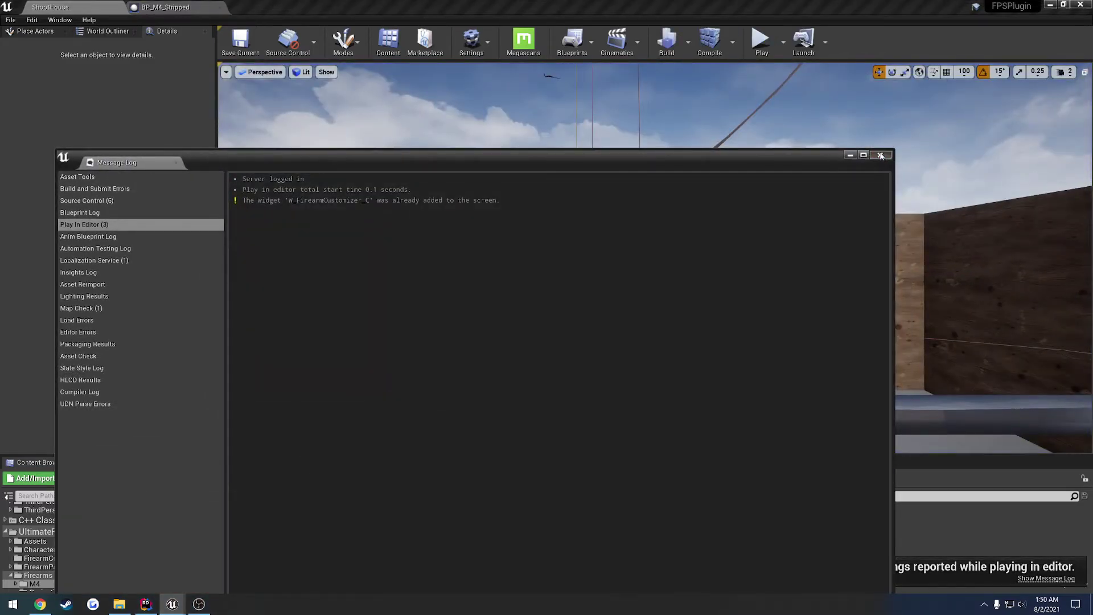
click(880, 154)
- Run the level again, re-attach the vertical grip to the M4 to show its effect on recoil and ergonomics, and stop
click(762, 40)
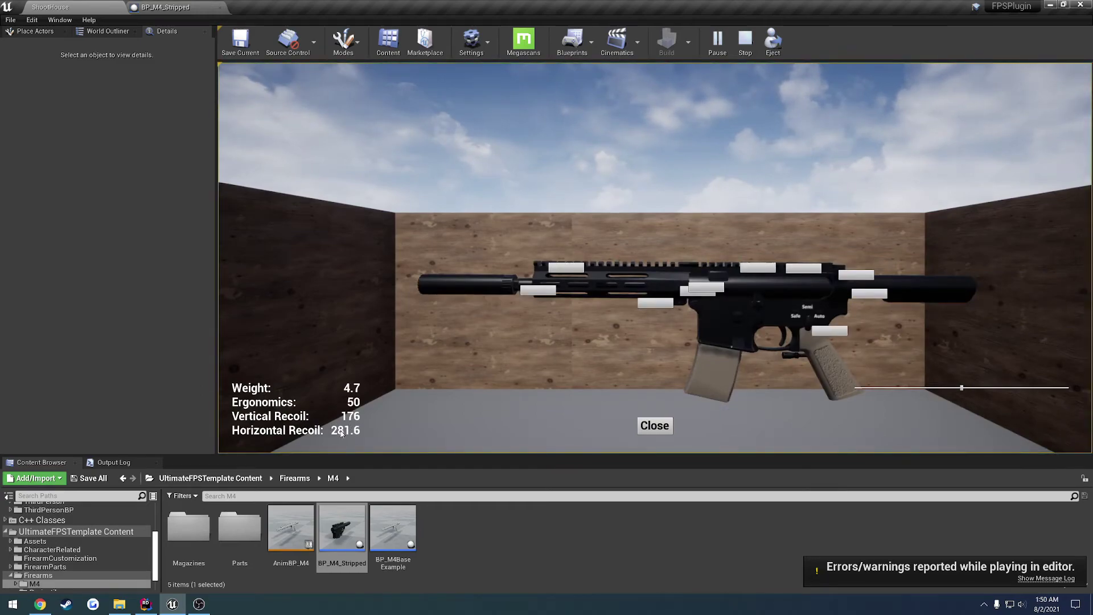
click(663, 306)
click(653, 354)
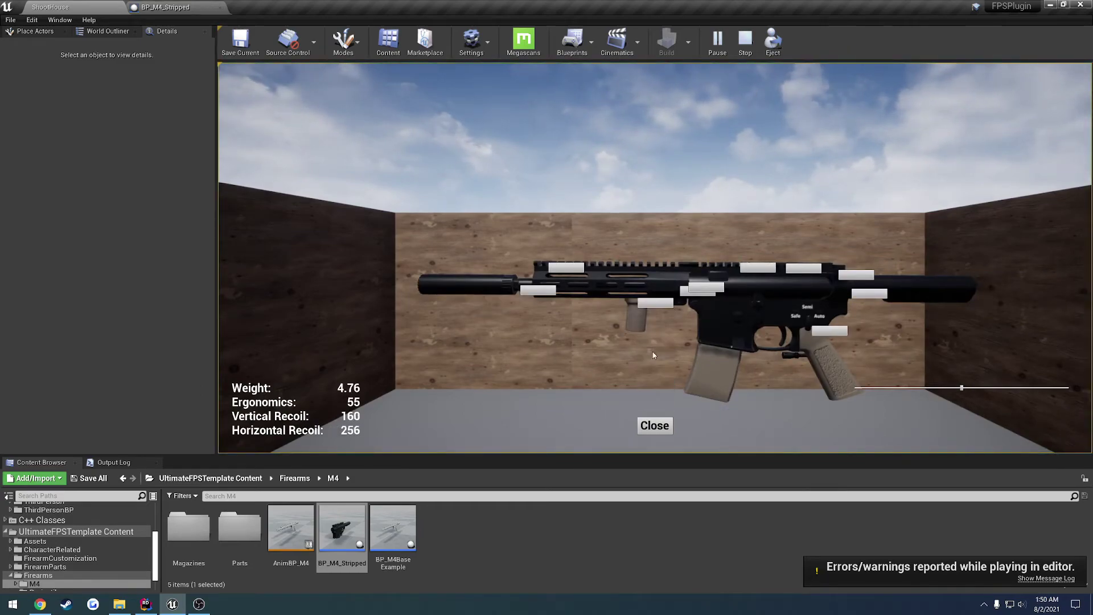
click(650, 428)
key(Escape)
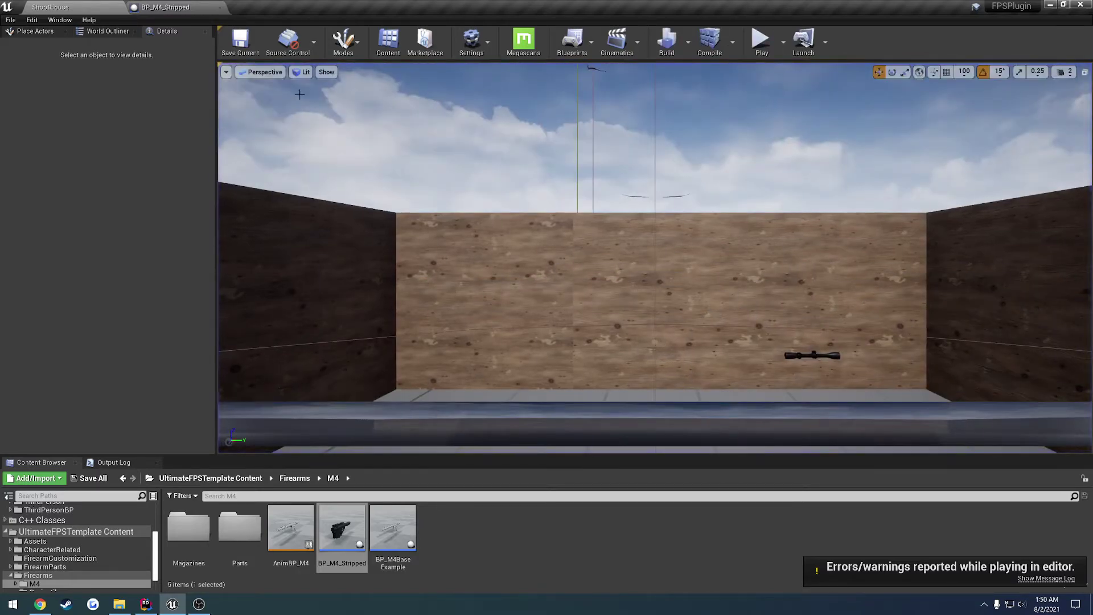
- Highlight the "Easy Firearm and Part customization" and "Part compatibility" entries in the feature list and return to Unreal Editor
key(alt+Tab)
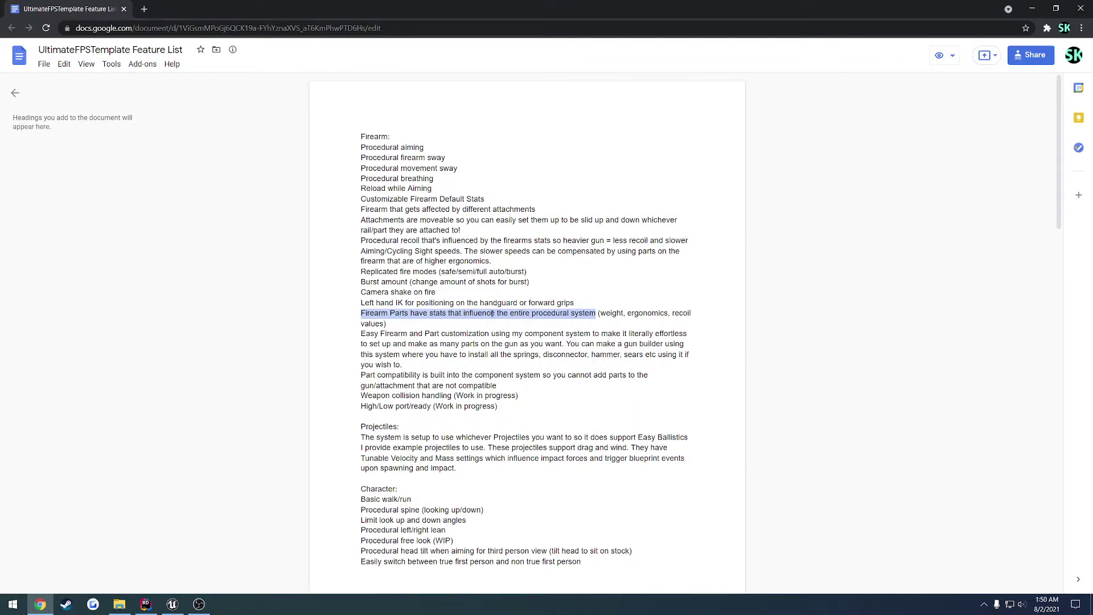
click(362, 333)
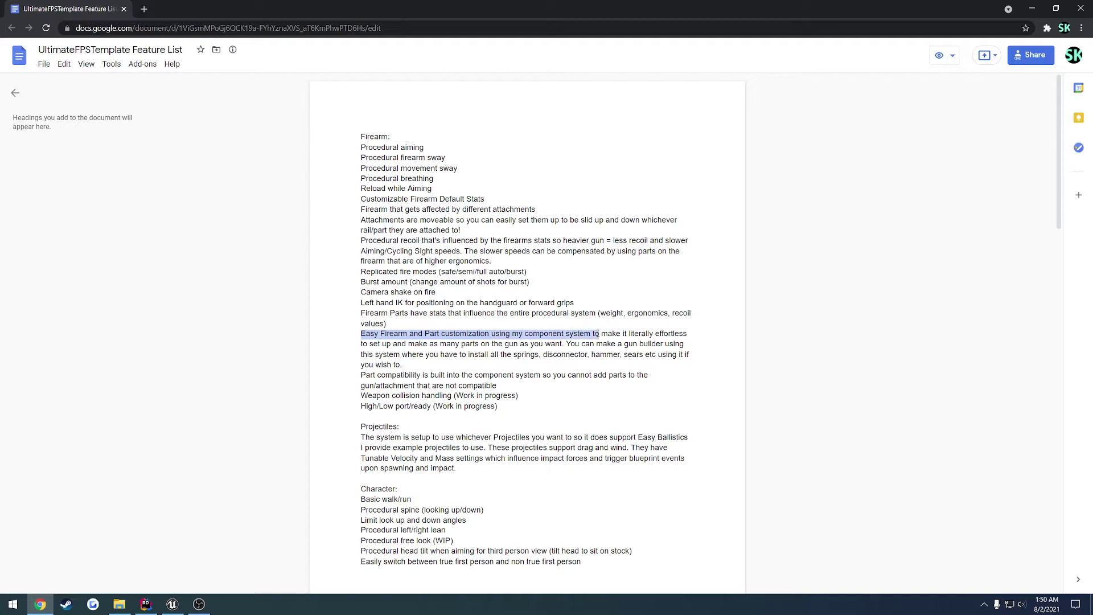
drag(362, 376, 437, 376)
key(alt+Tab)
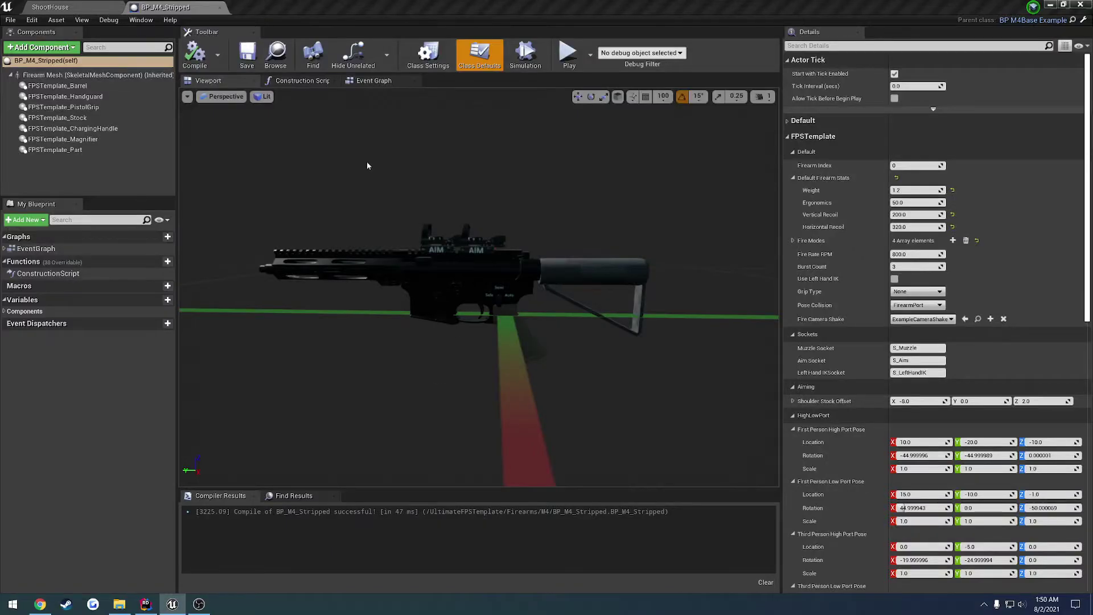
- Examine the FPSTemplate_Handguard and FPSTemplate_PistolGrip components of BP_M4_Stripped and the rifle model from several angles
click(87, 96)
click(85, 107)
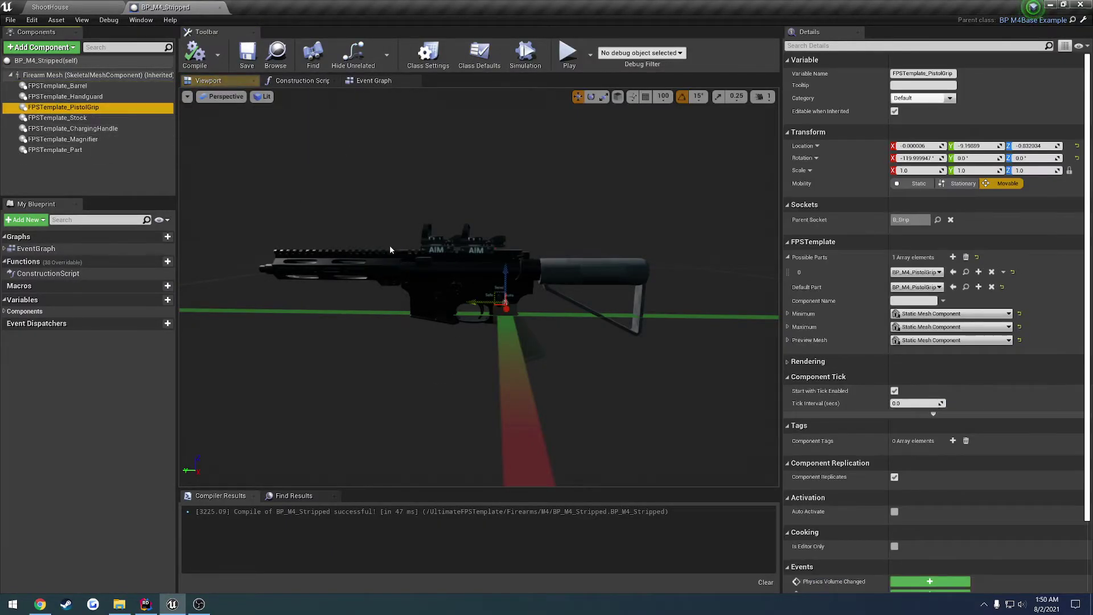
drag(376, 239, 353, 219)
right_drag(478, 287, 541, 288)
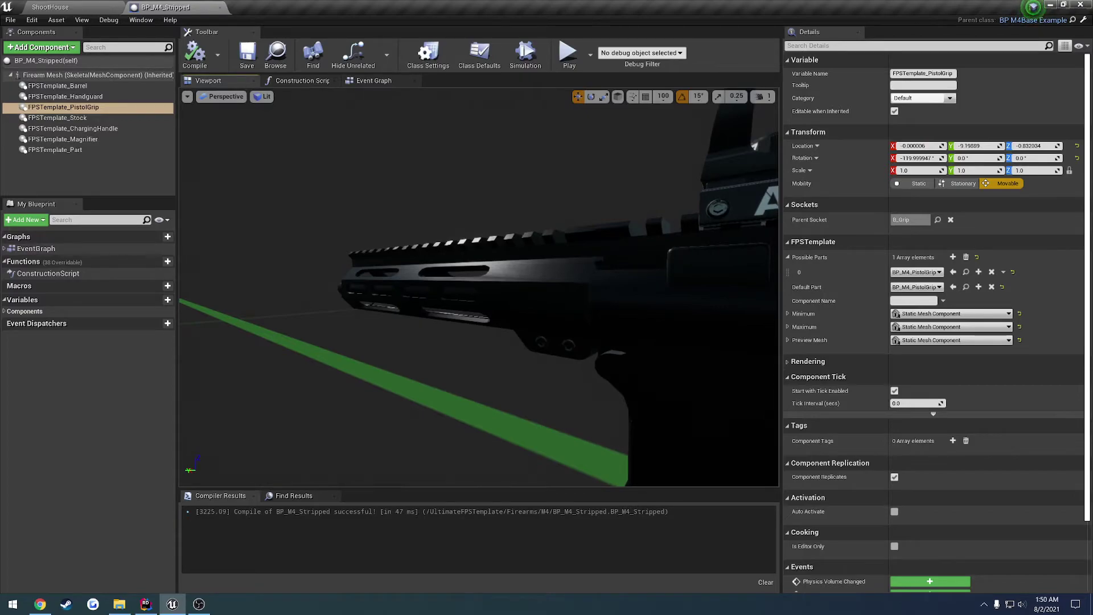
right_drag(540, 289, 464, 278)
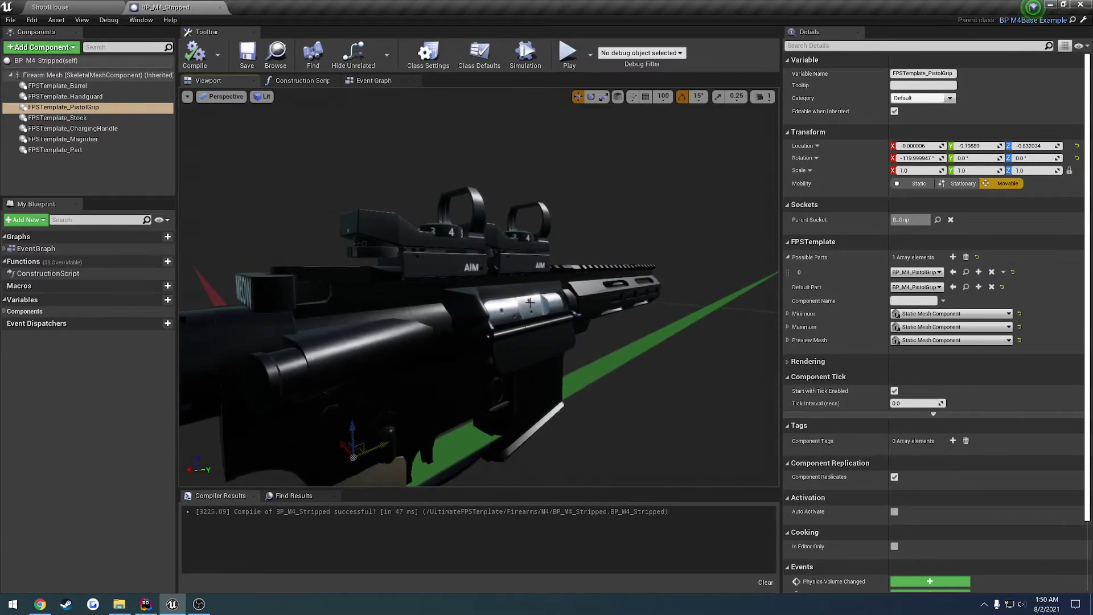
- Add an FPSTemplate Part component to BP_M4_Stripped and set its Parent Socket to B_Bolt
click(131, 170)
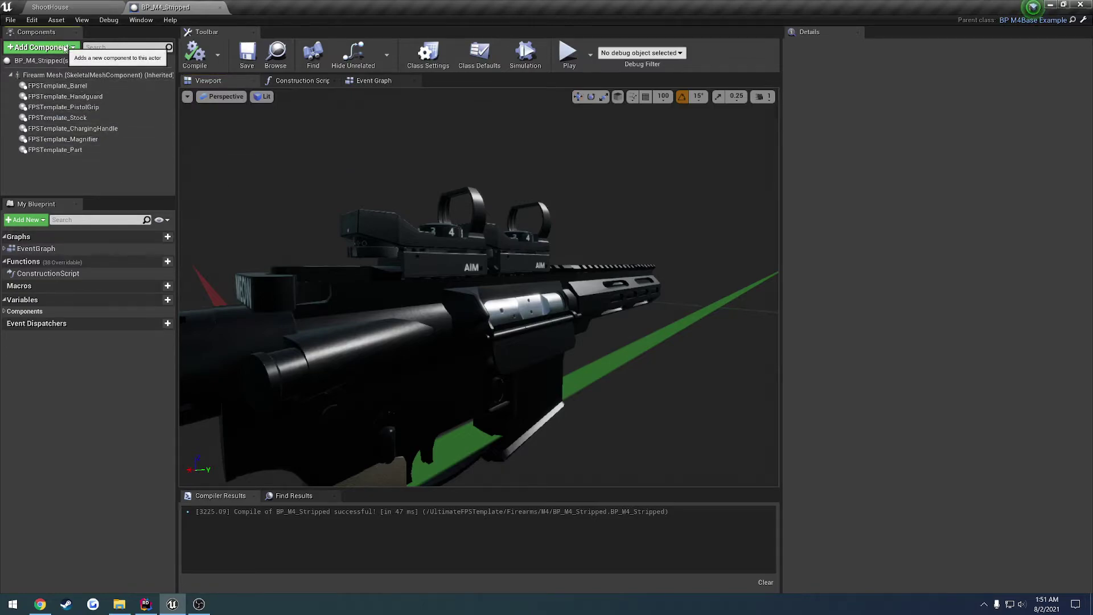
click(64, 47)
text(f)
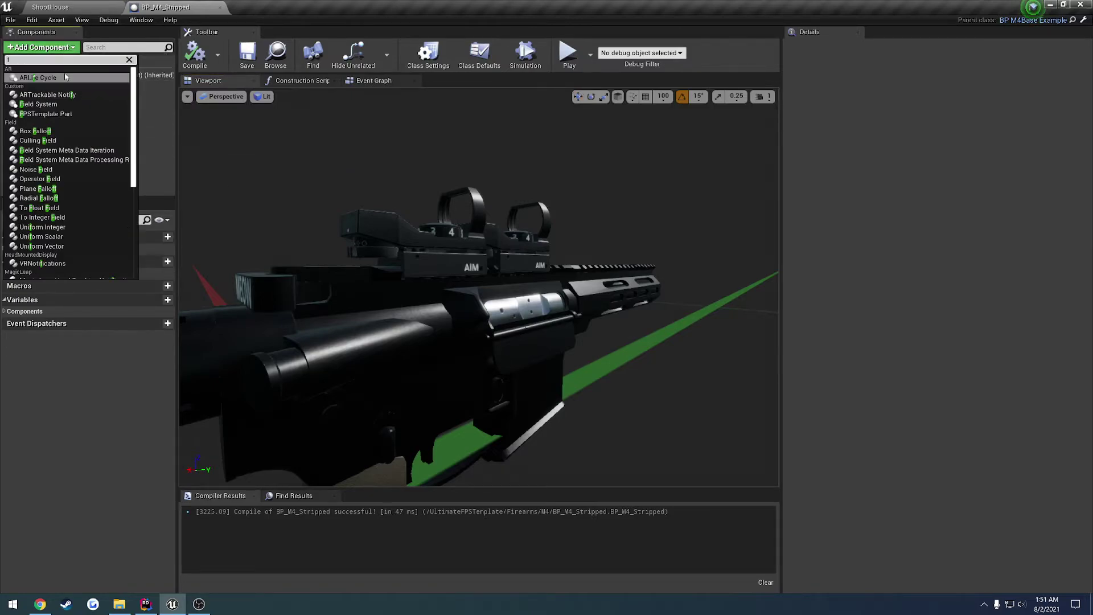
click(49, 116)
click(938, 220)
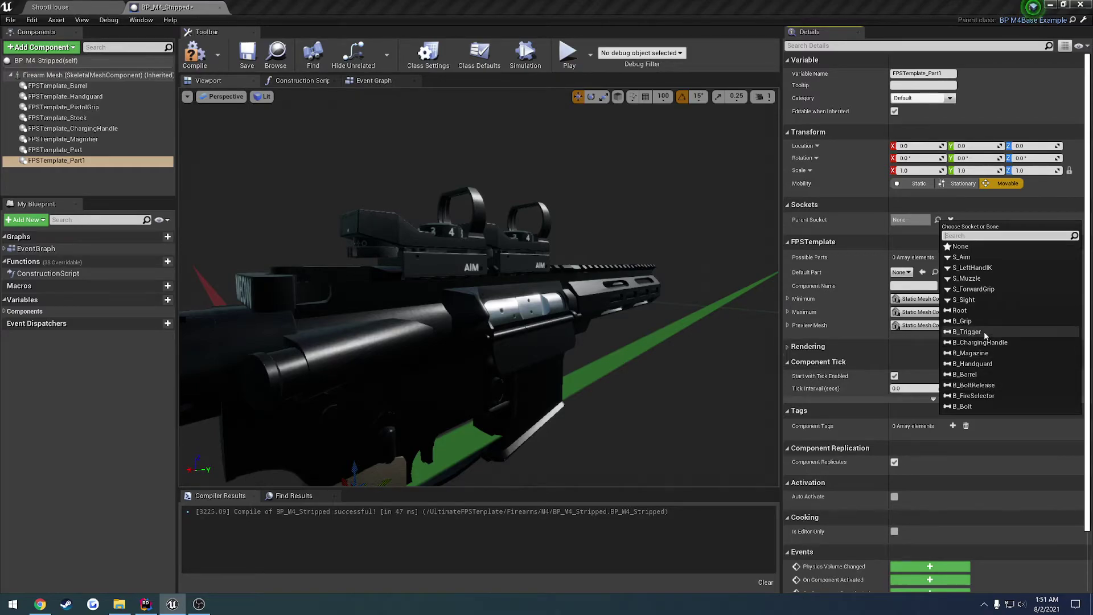
click(974, 406)
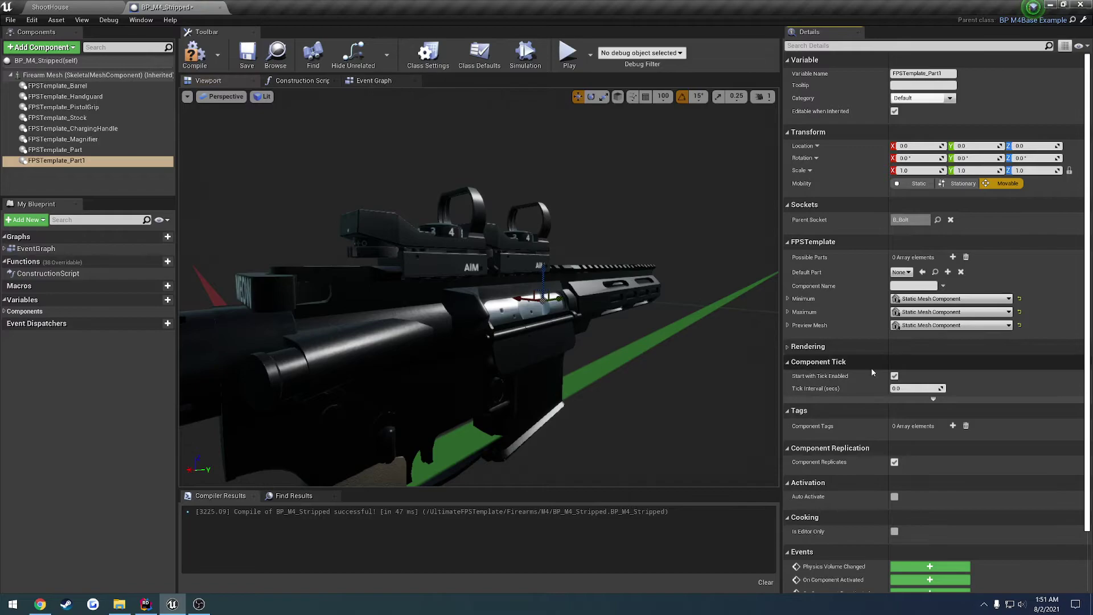
- Try moving the new part component along the bolt and undo the move
right_drag(494, 310, 424, 312)
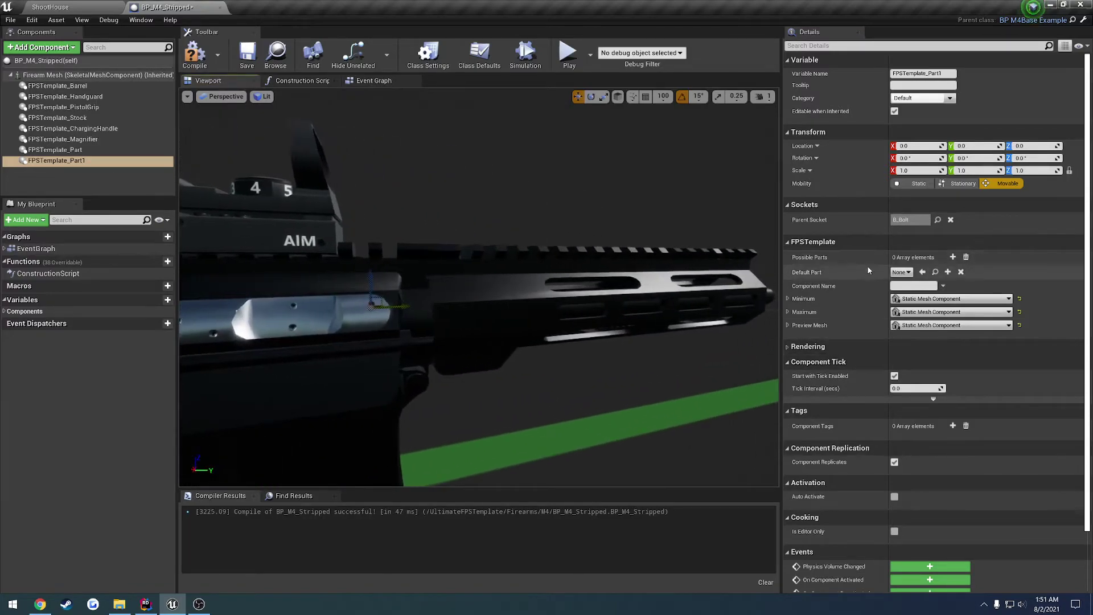
key(f)
drag(483, 297, 292, 290)
key(ctrl+z)
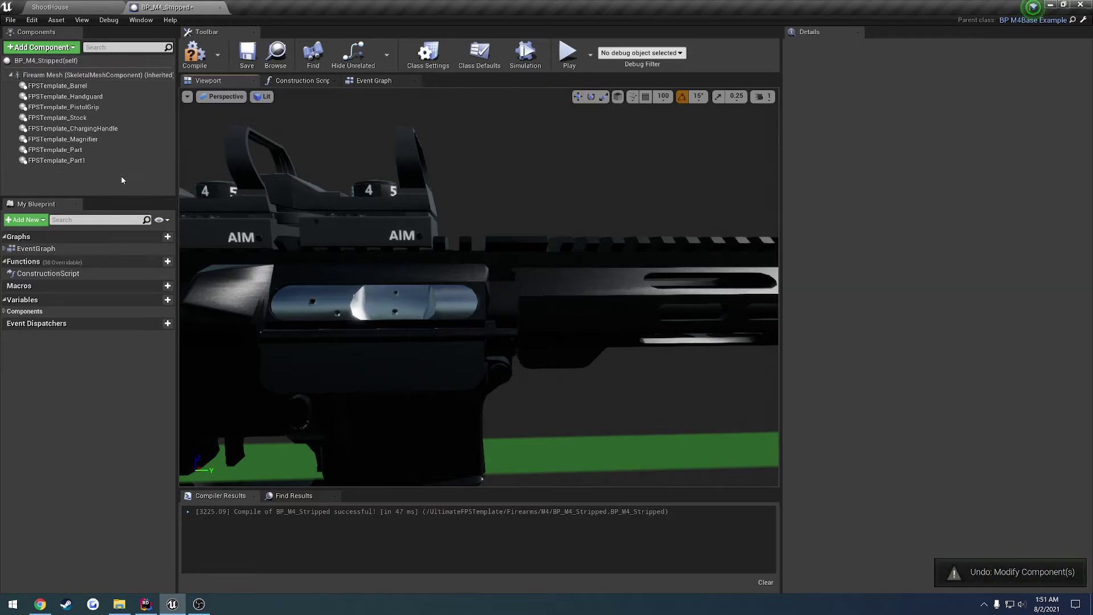
- Set the static mesh of FPSTemplate_Part1's Preview Mesh to ReflexSight_low
click(86, 160)
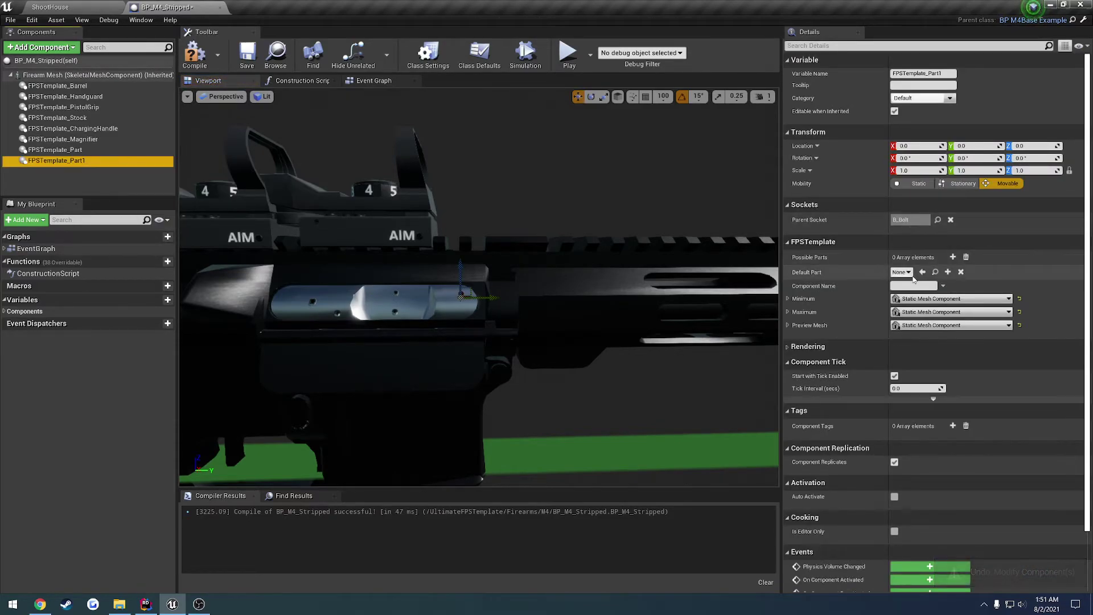
click(808, 325)
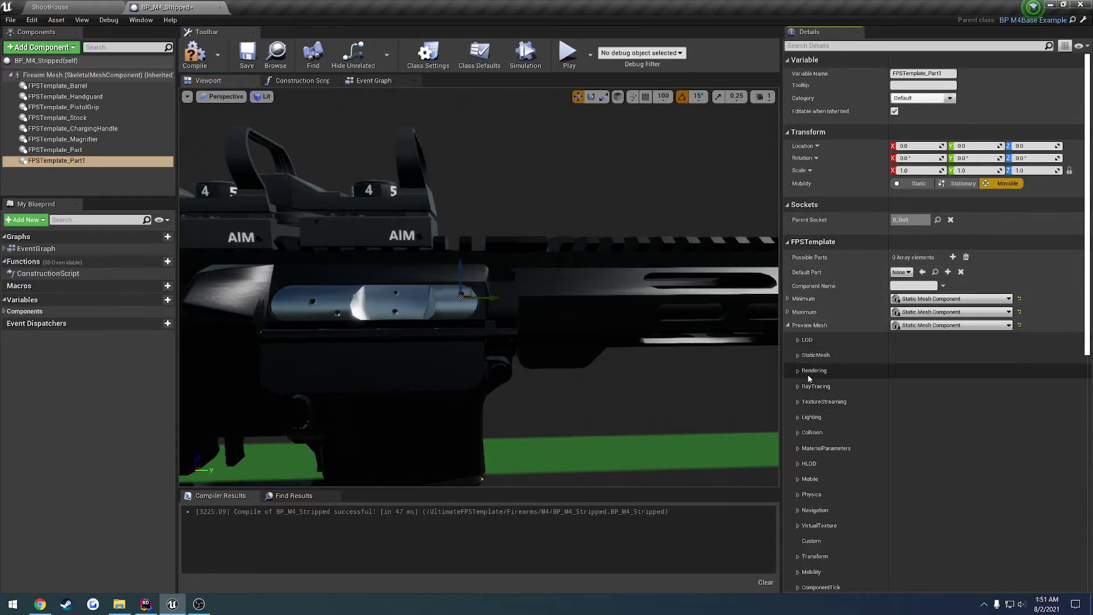
click(815, 354)
click(974, 378)
text(ref)
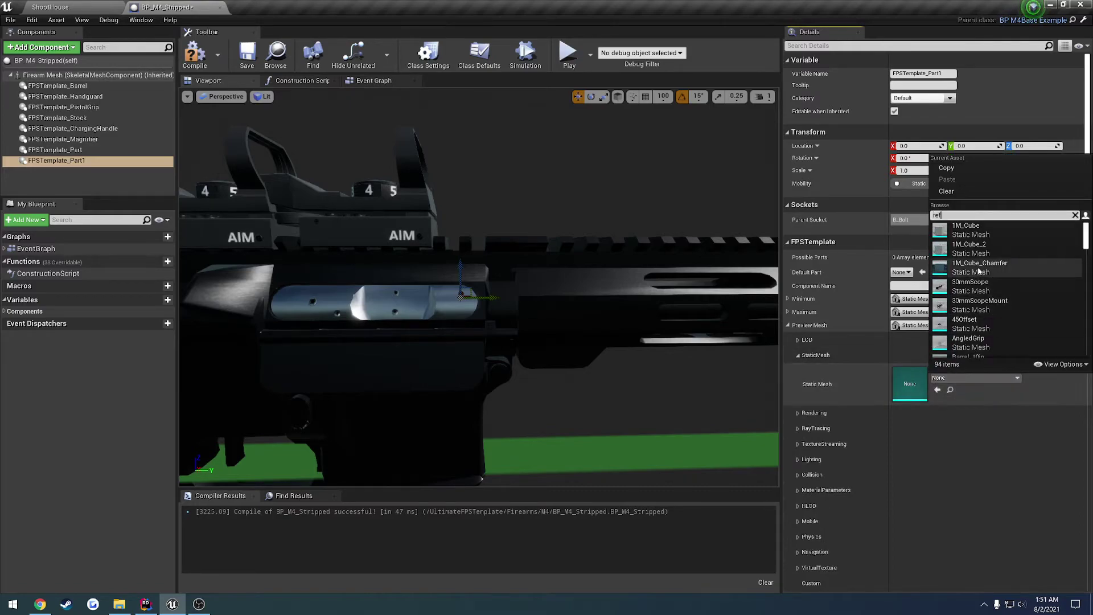
click(987, 233)
- Rotate FPSTemplate_Part1 about 60° around Y and offset it to about X -1.55, Z 0.34 so the sight sits against the bolt
right_drag(569, 301, 737, 294)
key(w)
key(e)
drag(425, 289, 483, 323)
key(w)
mouse_move(415, 311)
mouse_down()
mouse_move(421, 299)
mouse_move(409, 297)
mouse_up()
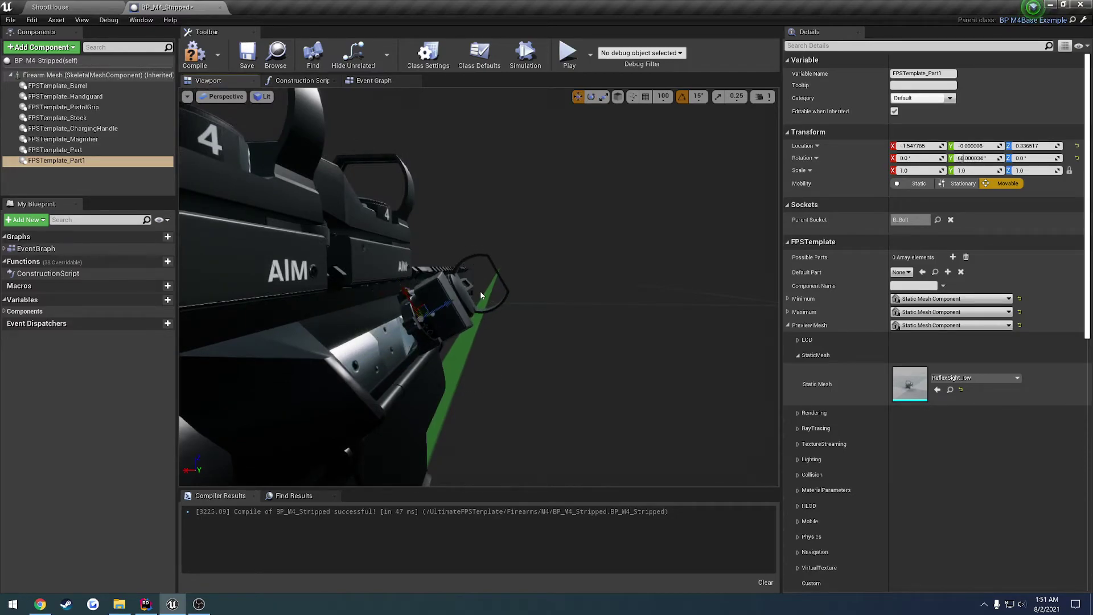
right_drag(481, 295, 468, 277)
right_drag(529, 265, 520, 268)
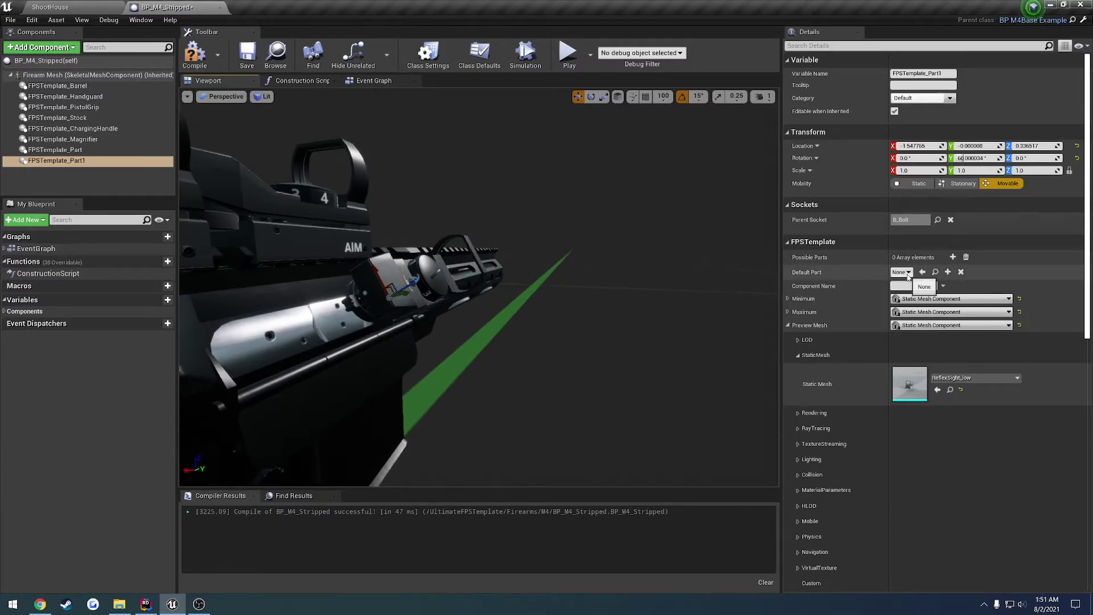
- Add BP_ReflexSight to FPSTemplate_Part1's Possible Parts and compile the blueprint
click(952, 257)
click(905, 273)
click(935, 491)
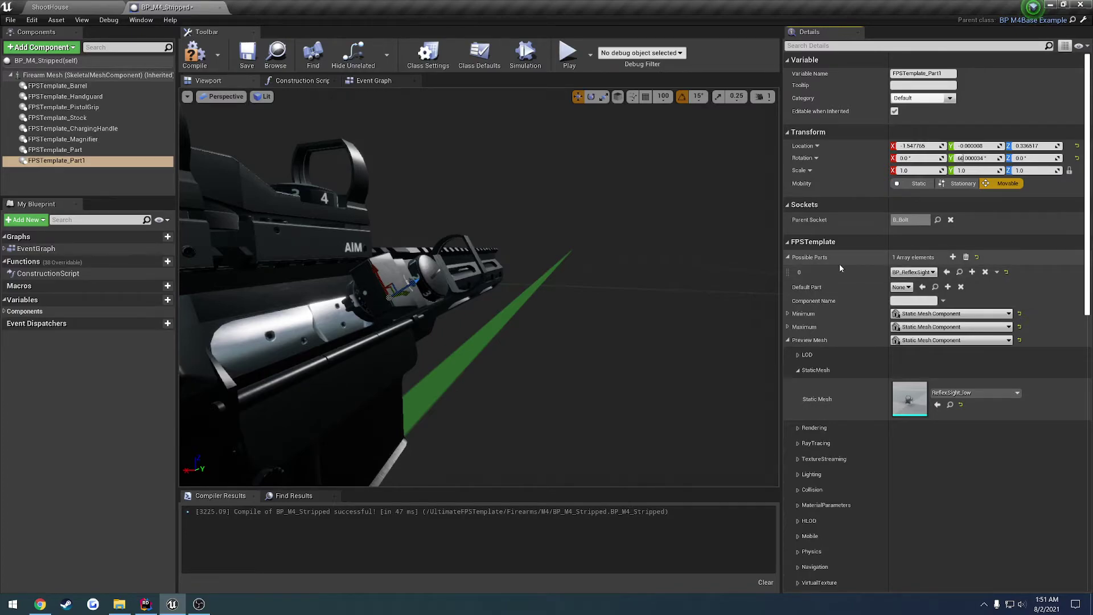
click(195, 54)
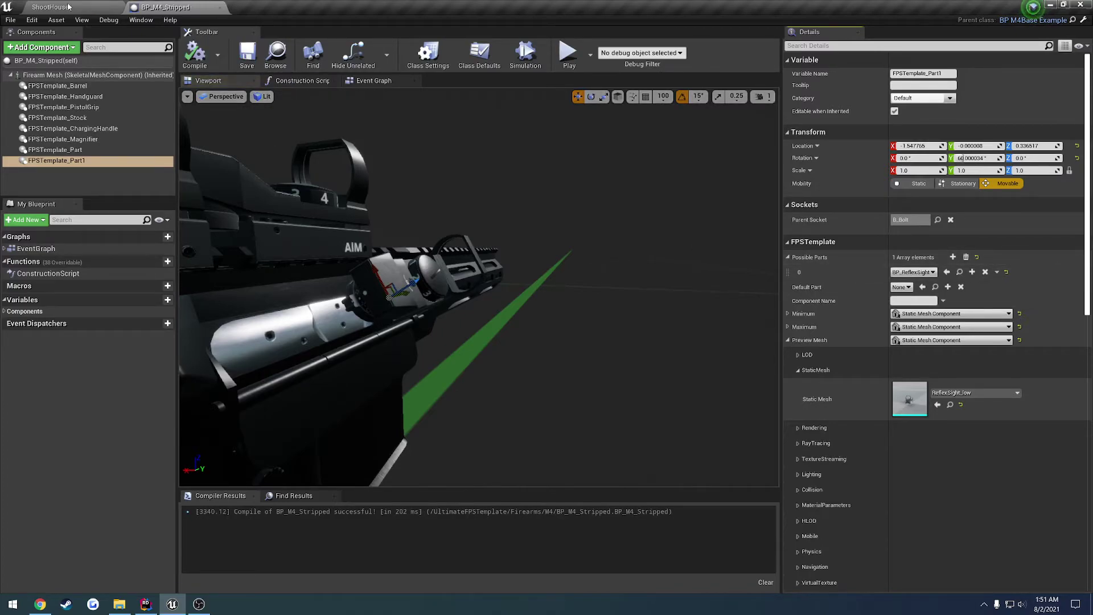
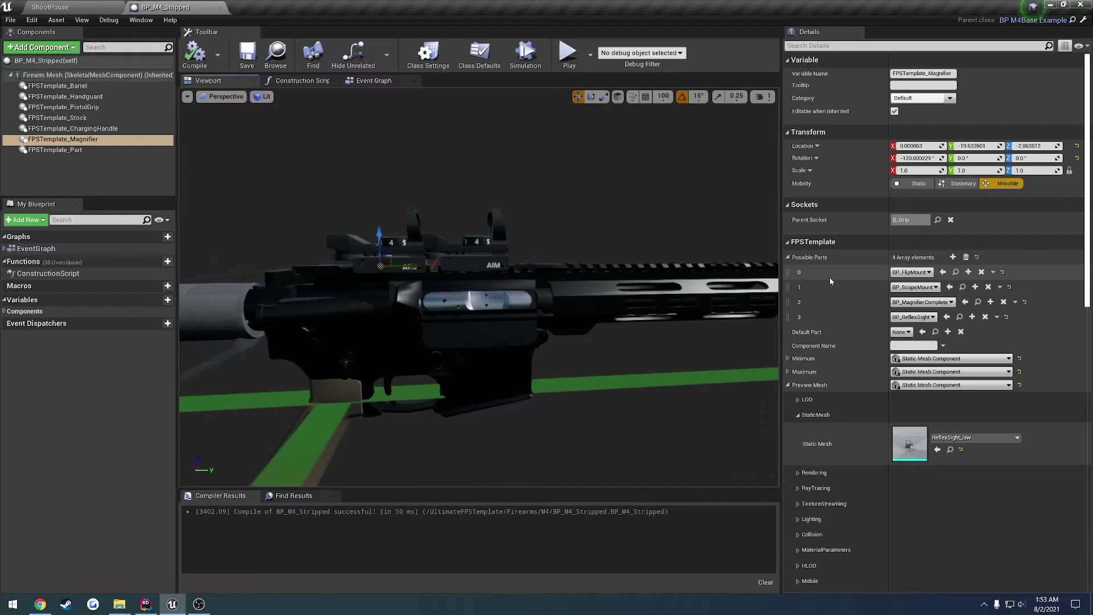
- Add an Is Part Compatible node from an FPSTemplate Part reference in the Event Graph and browse its Part Class options
click(370, 81)
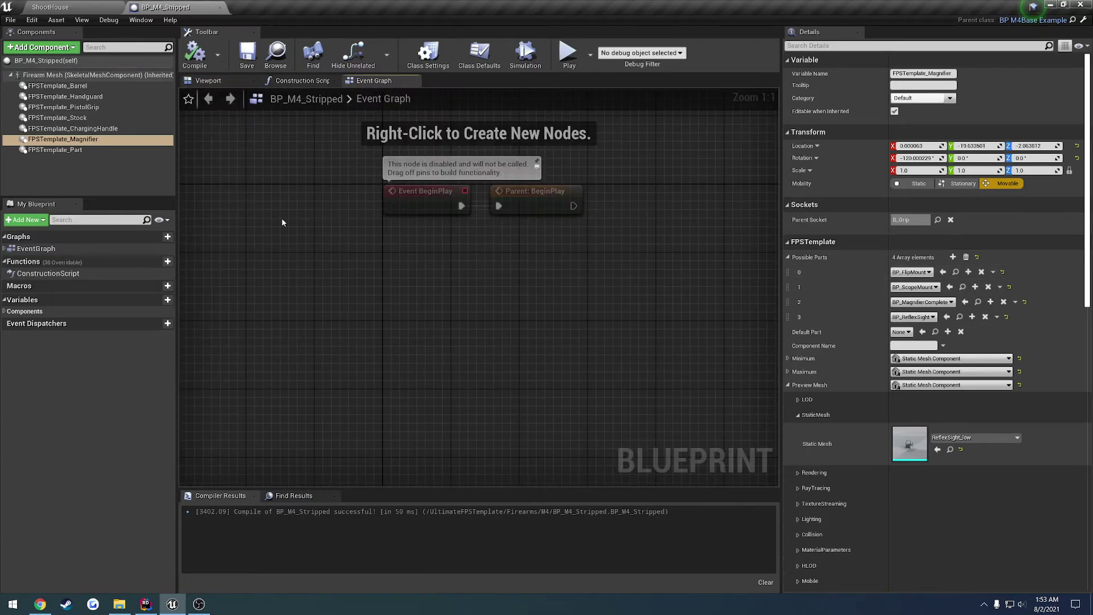
drag(55, 150, 491, 312)
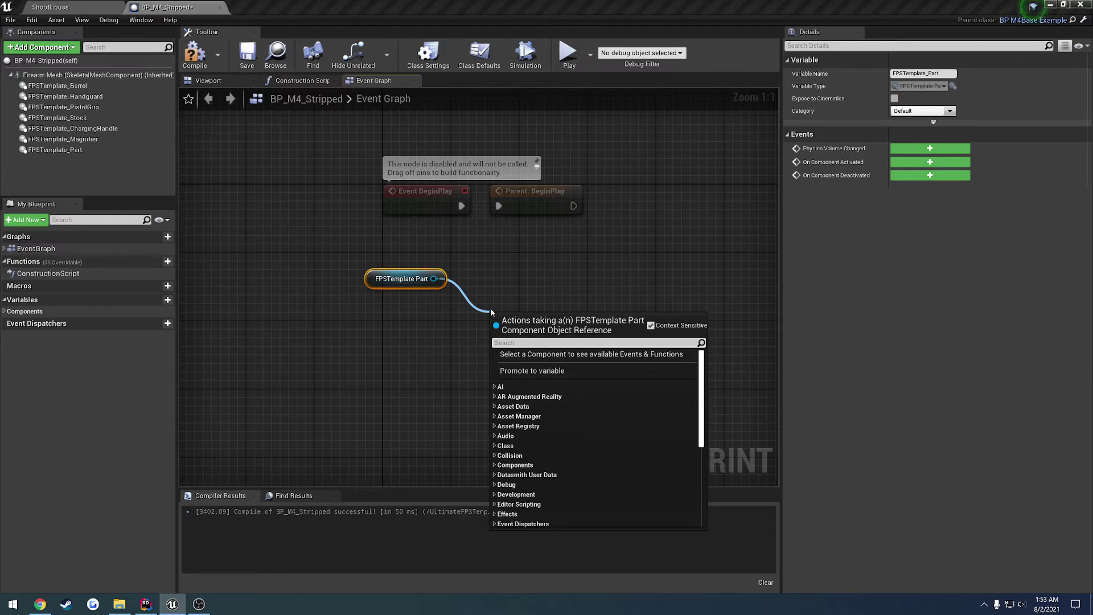
text(compa)
click(549, 373)
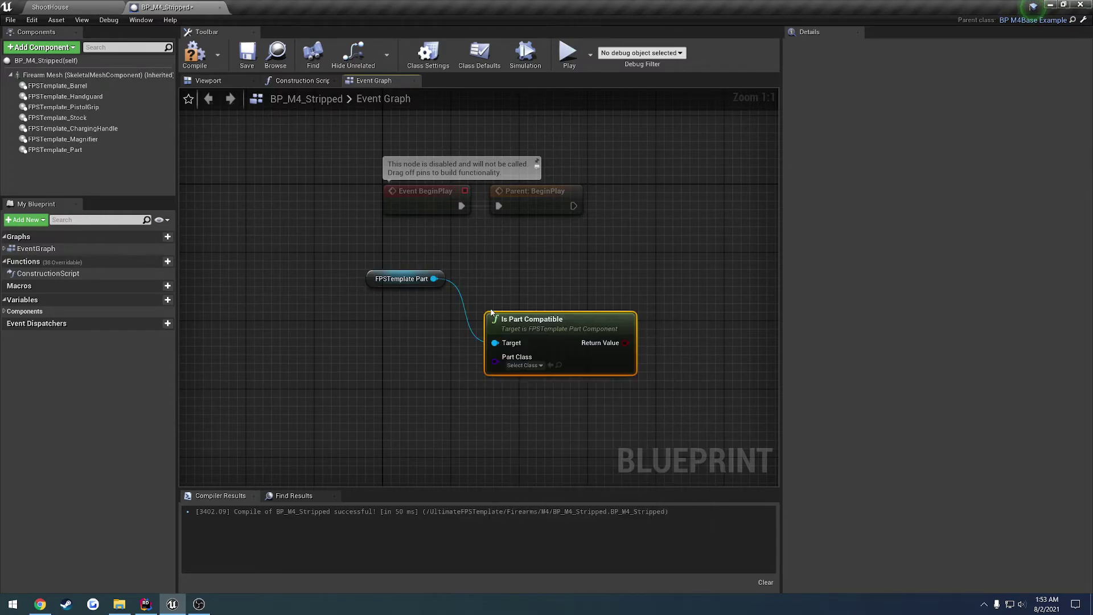
drag(550, 373, 530, 329)
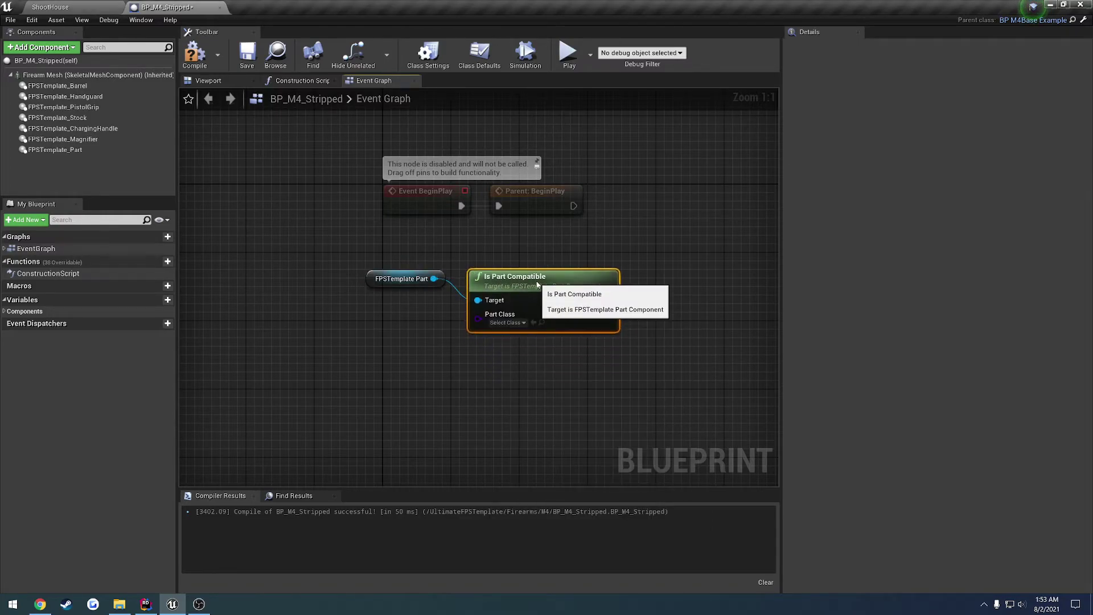
click(520, 323)
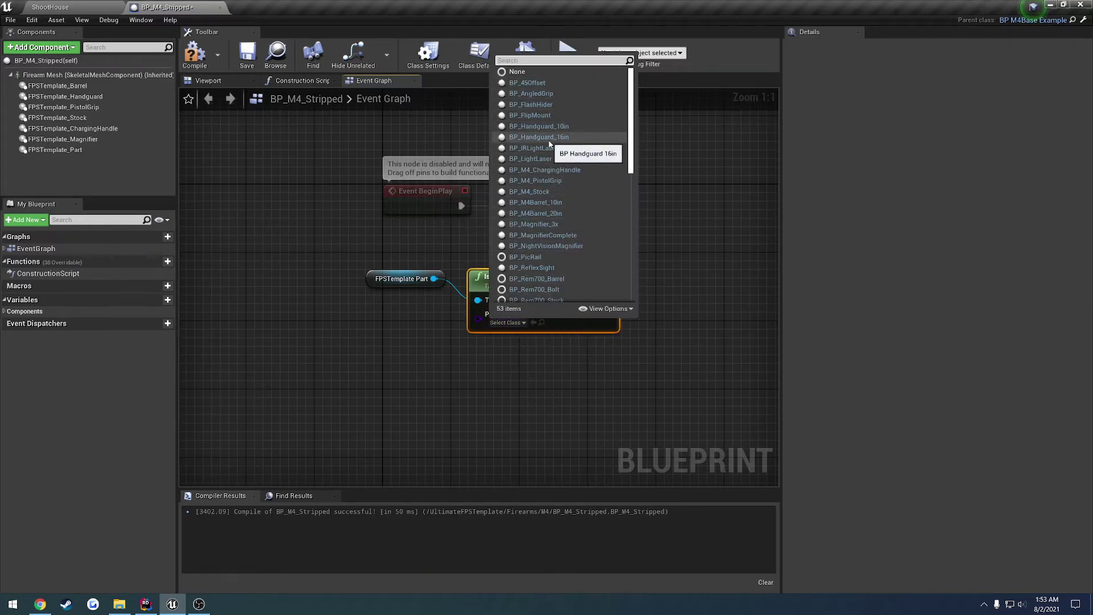
click(610, 403)
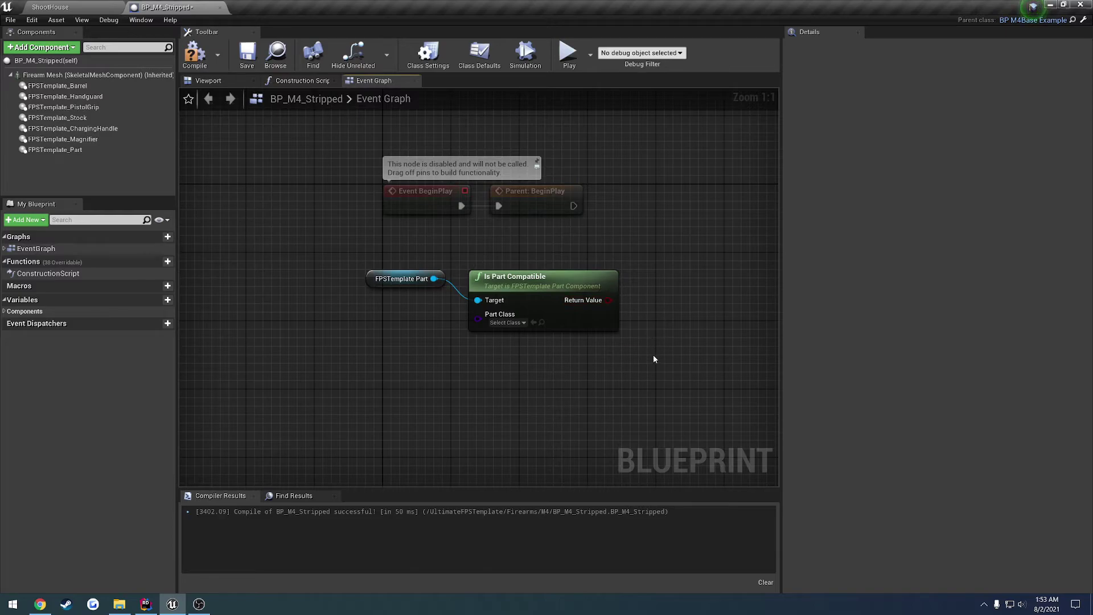
- Replace the Is Part Compatible node with an Add Part node on FPSTemplate Part and browse its Part Class options
click(569, 310)
key(Delete)
drag(434, 278, 498, 278)
text(addp)
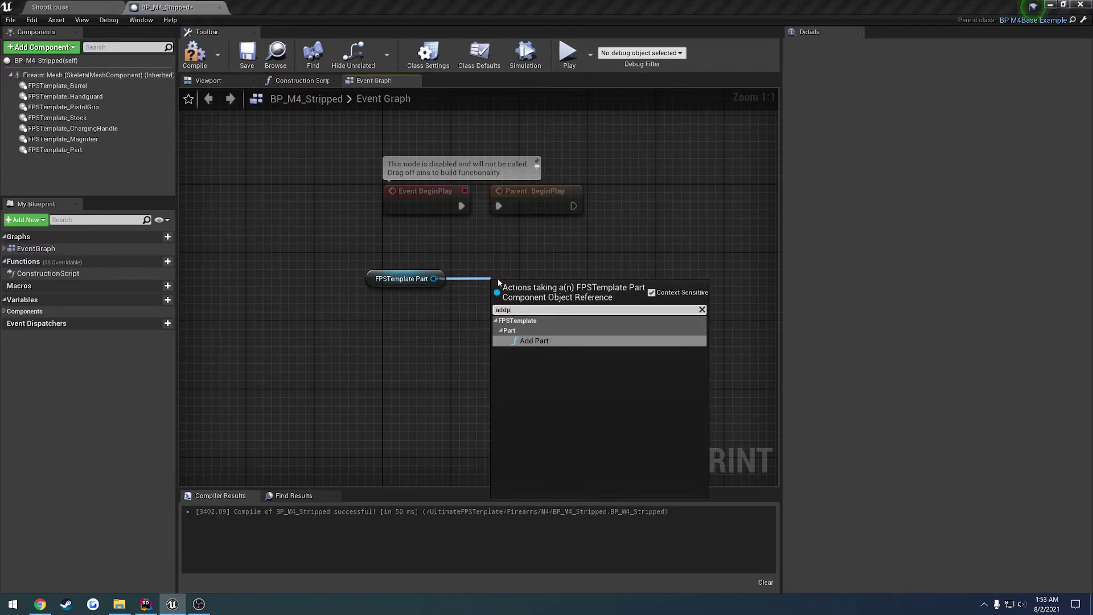
key(Return)
click(533, 346)
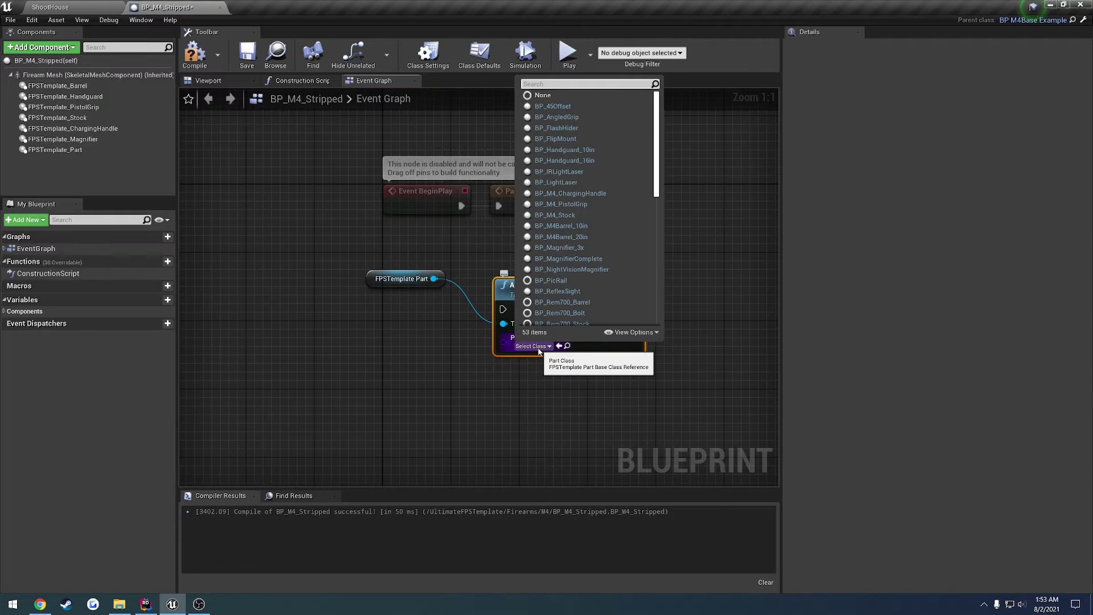
click(540, 348)
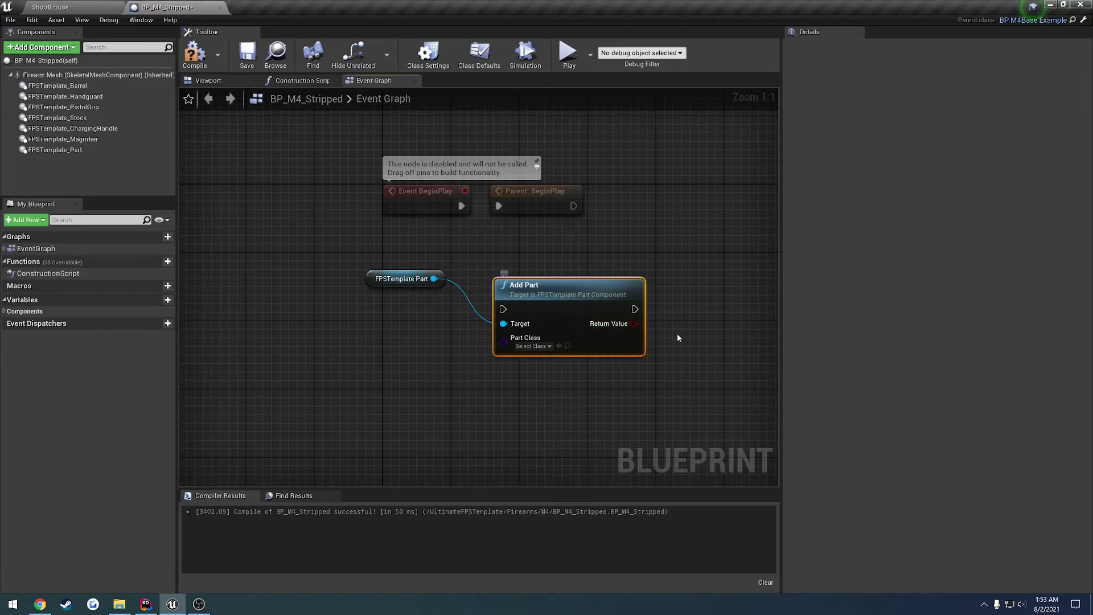
- Delete the FPSTemplate Part reference and Add Part node, compile BP_M4_Stripped, and return to its 3D view
drag(675, 339, 352, 260)
key(Delete)
click(195, 55)
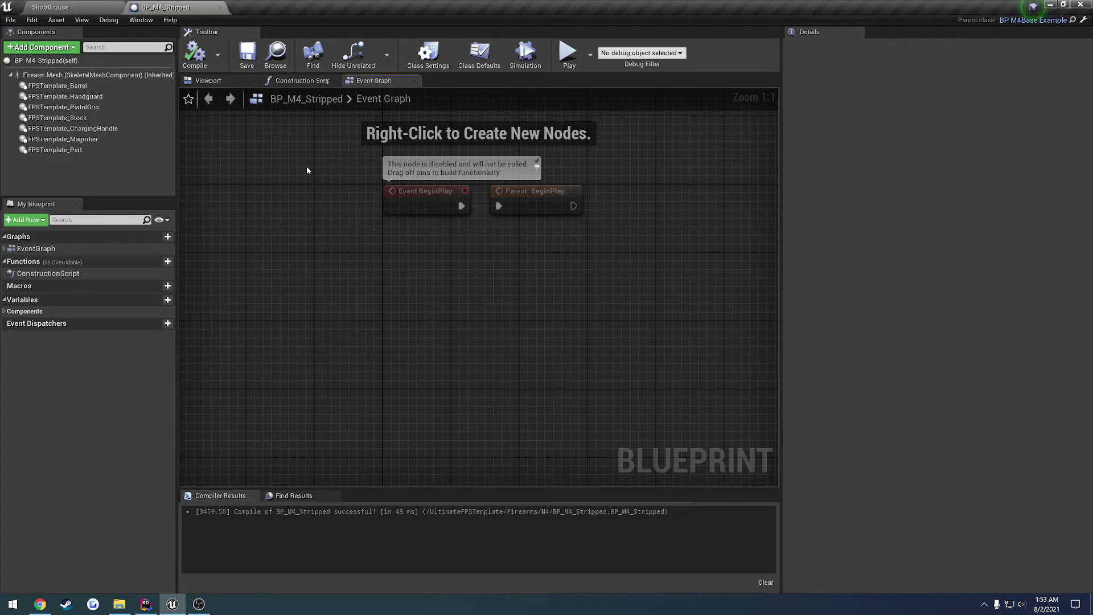
click(227, 79)
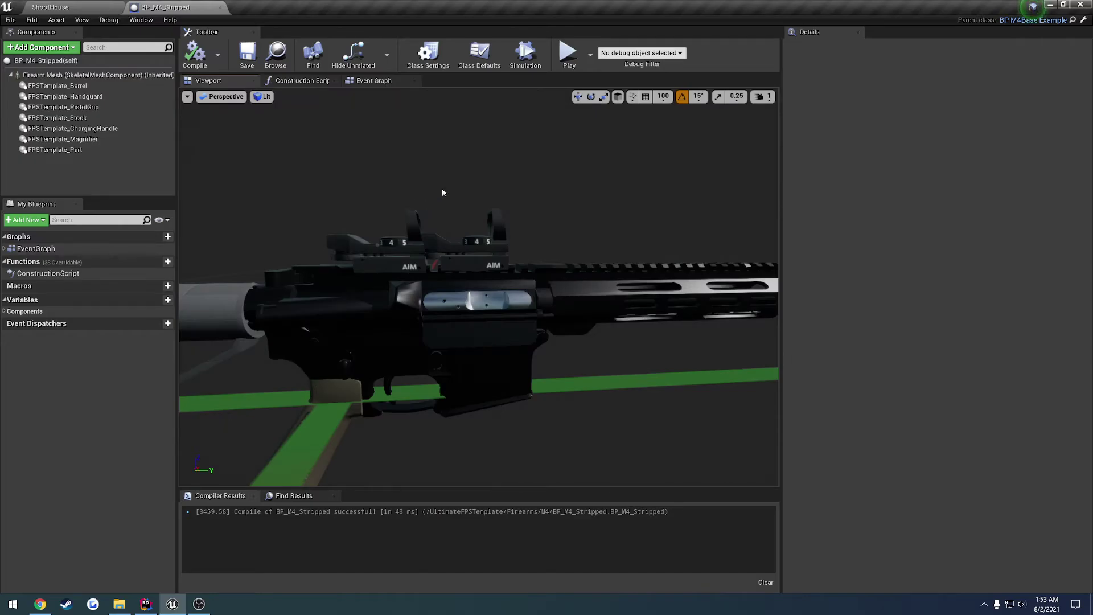
- Highlight the "Weapon collision handling" and "High/Low port/ready" entries in the Google Docs feature list and return to Unreal Editor
key(alt+Tab)
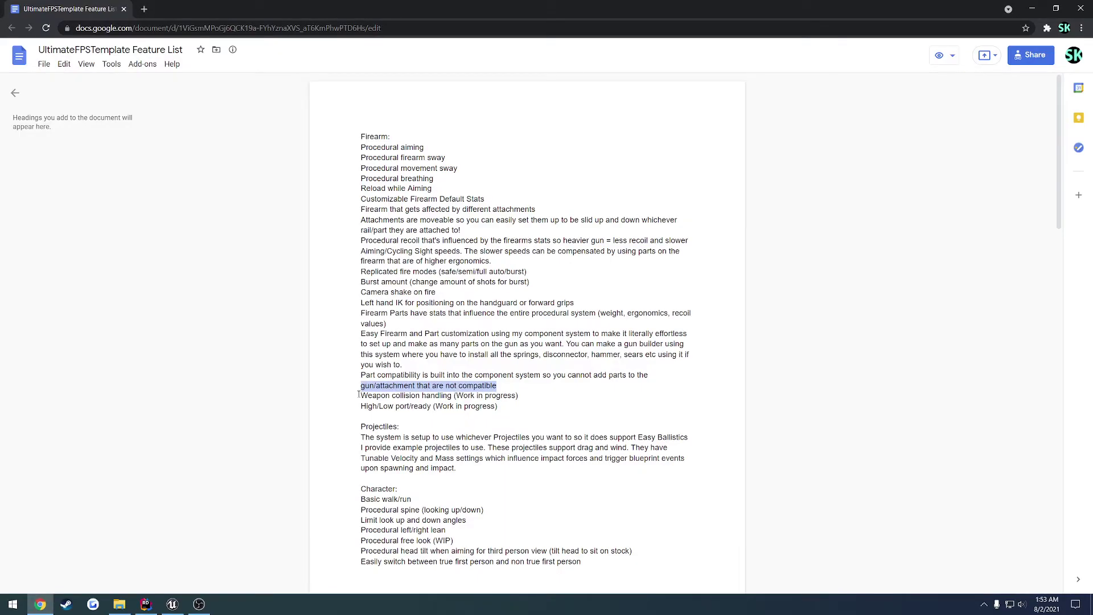
drag(359, 394, 387, 407)
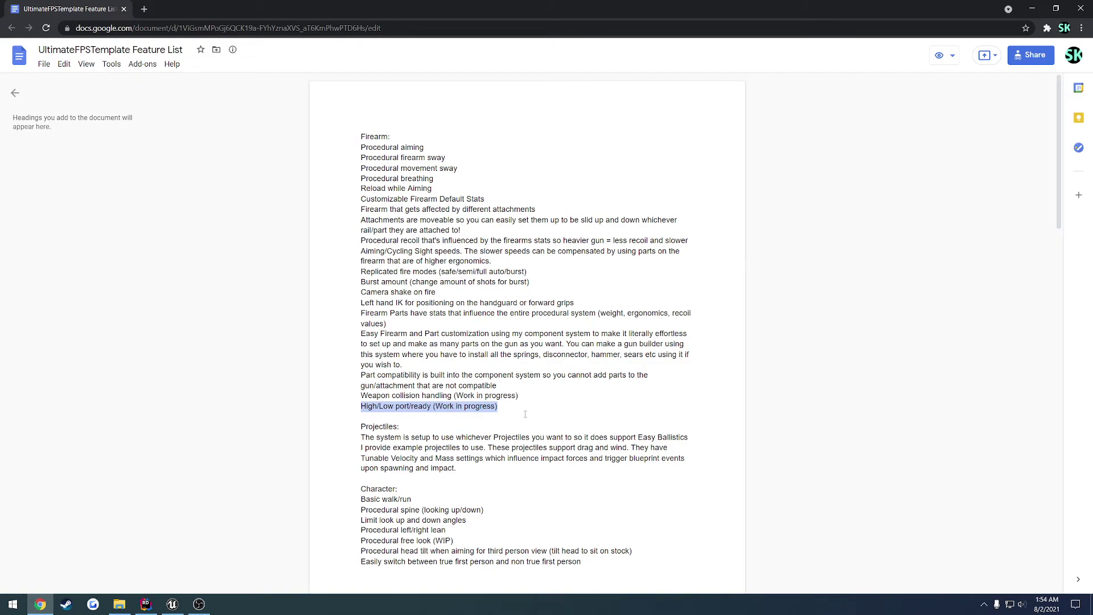
key(alt+Tab)
- Play the ShootHouse level and walk repeatedly up to the wooden wall and back to demonstrate the M4's weapon collision handling
click(68, 7)
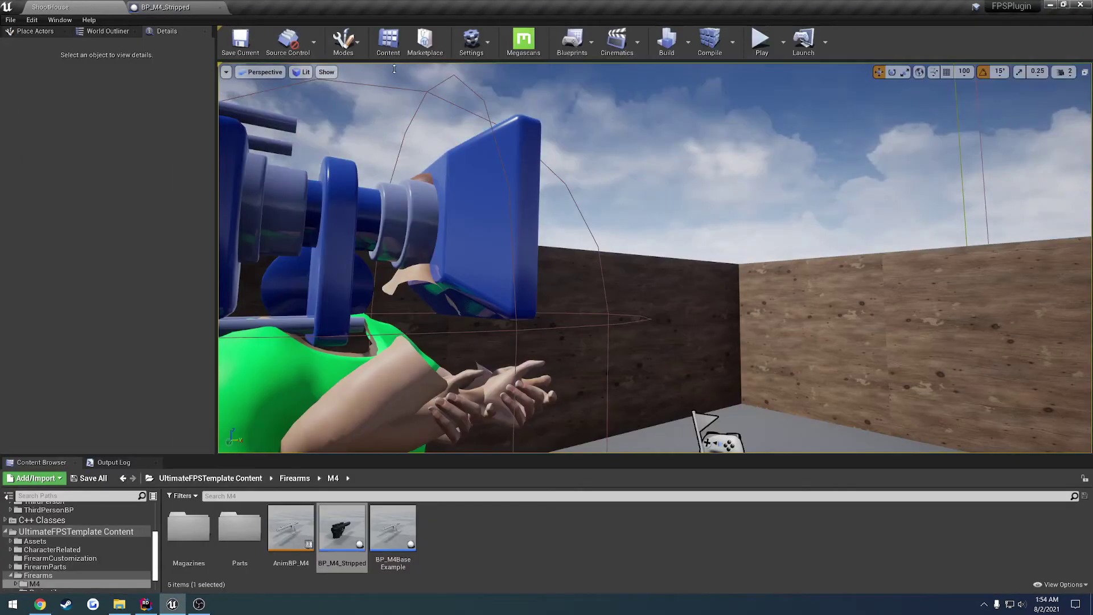
click(762, 45)
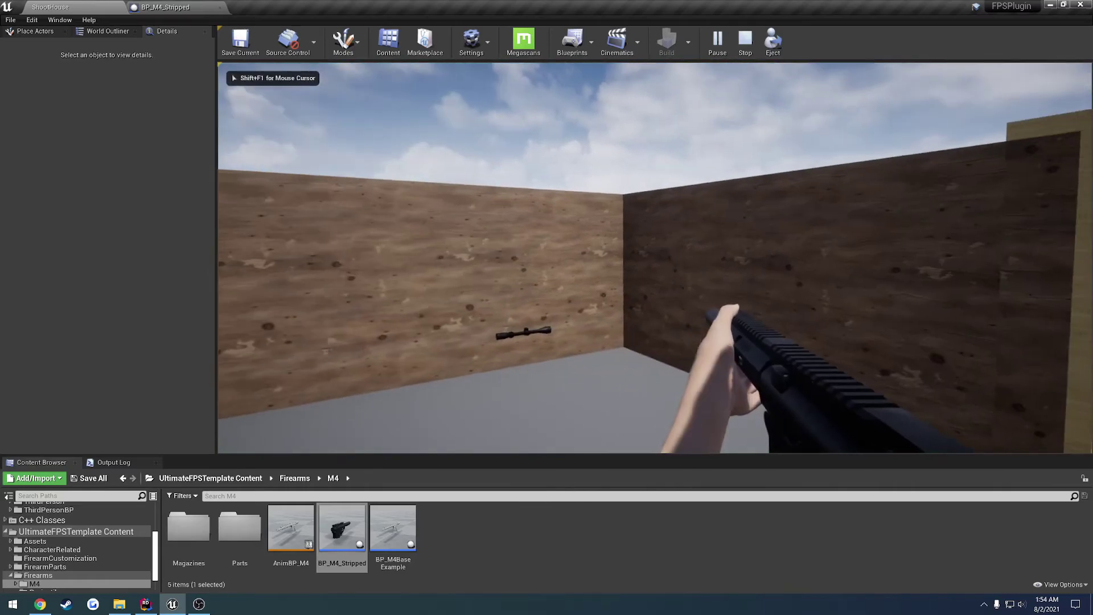
key(w)
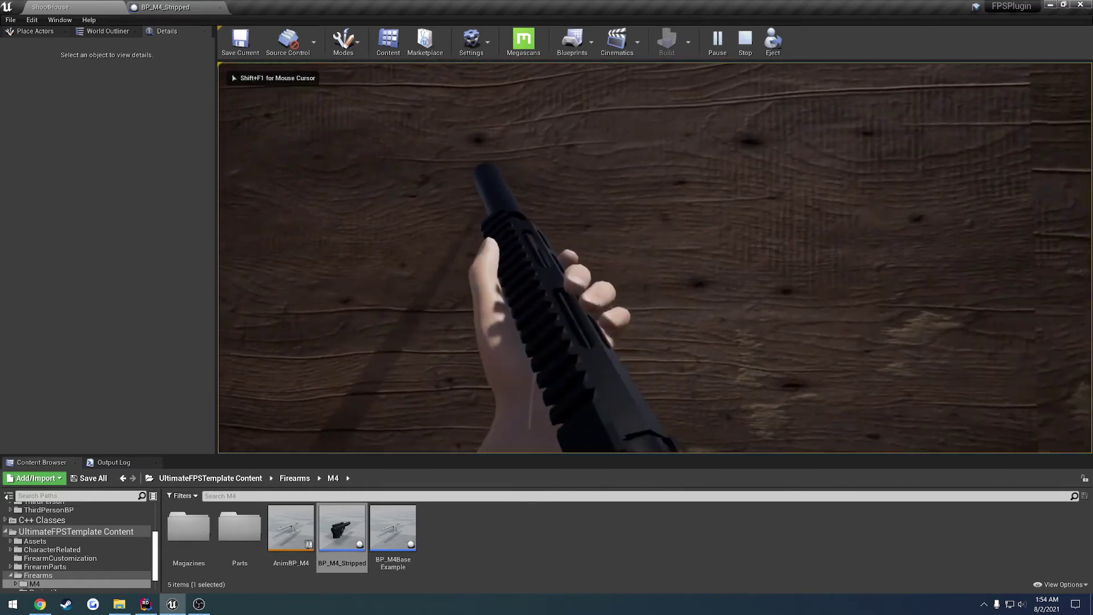
key(s)
key(w)
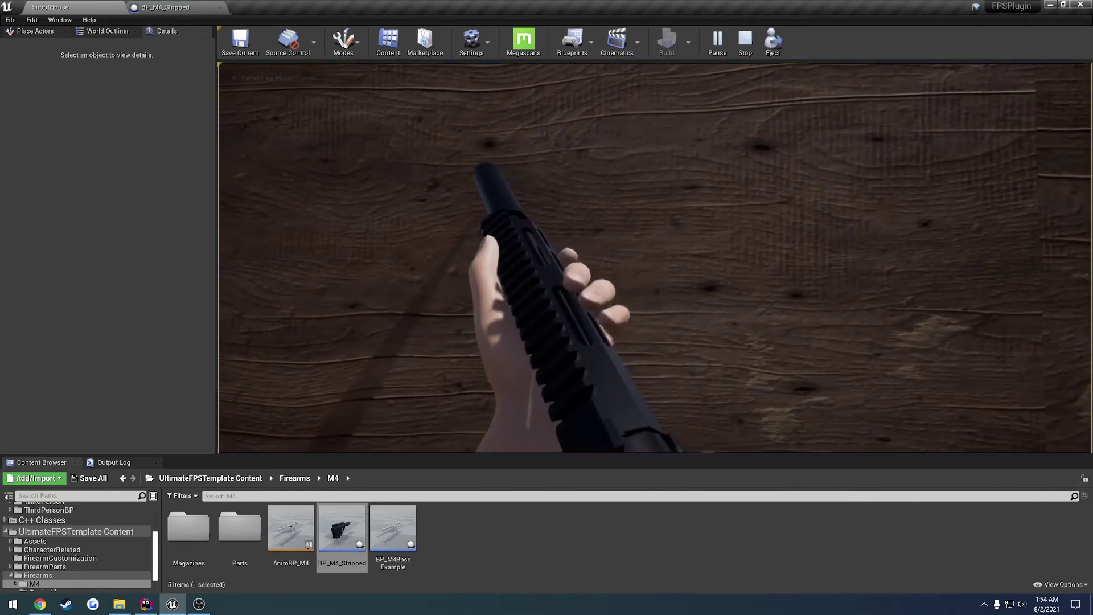
key(s)
key(w)
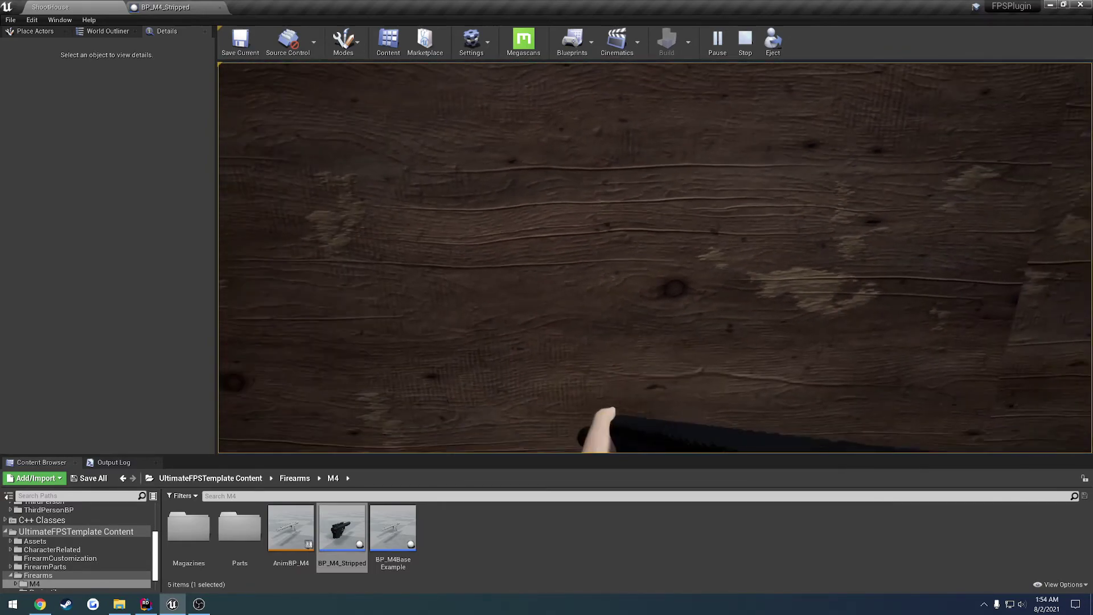
key(s)
key(w)
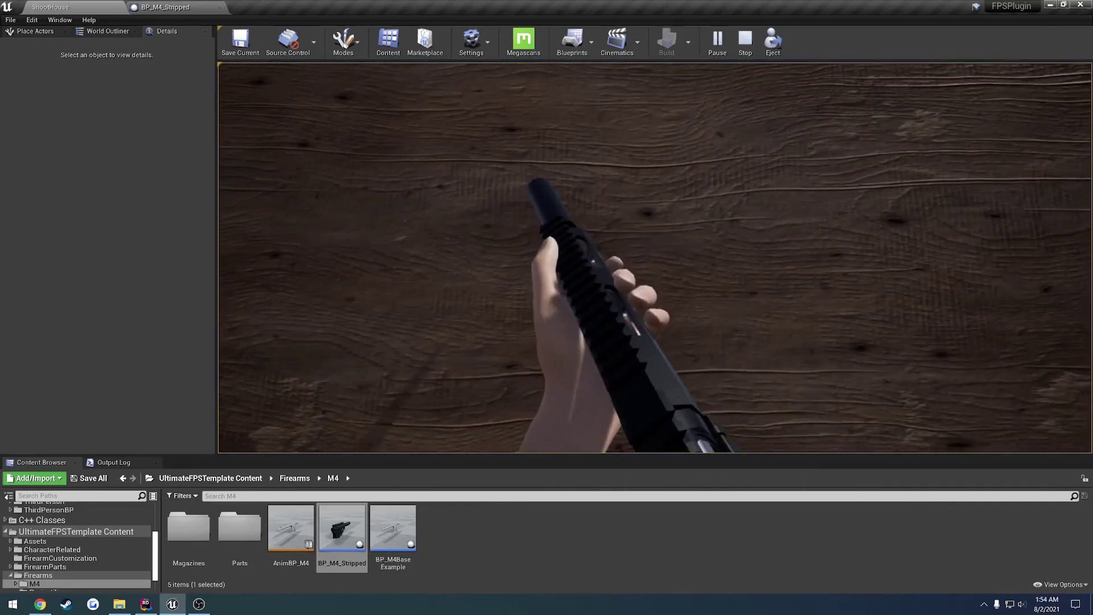
key(s)
key(w)
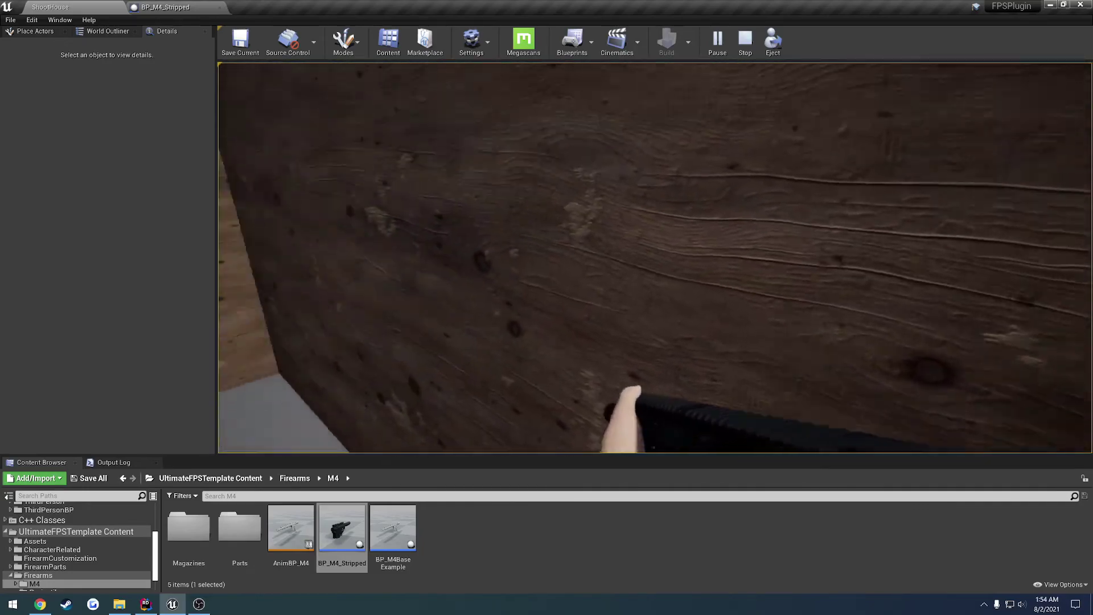
key(s)
key(w)
key(s)
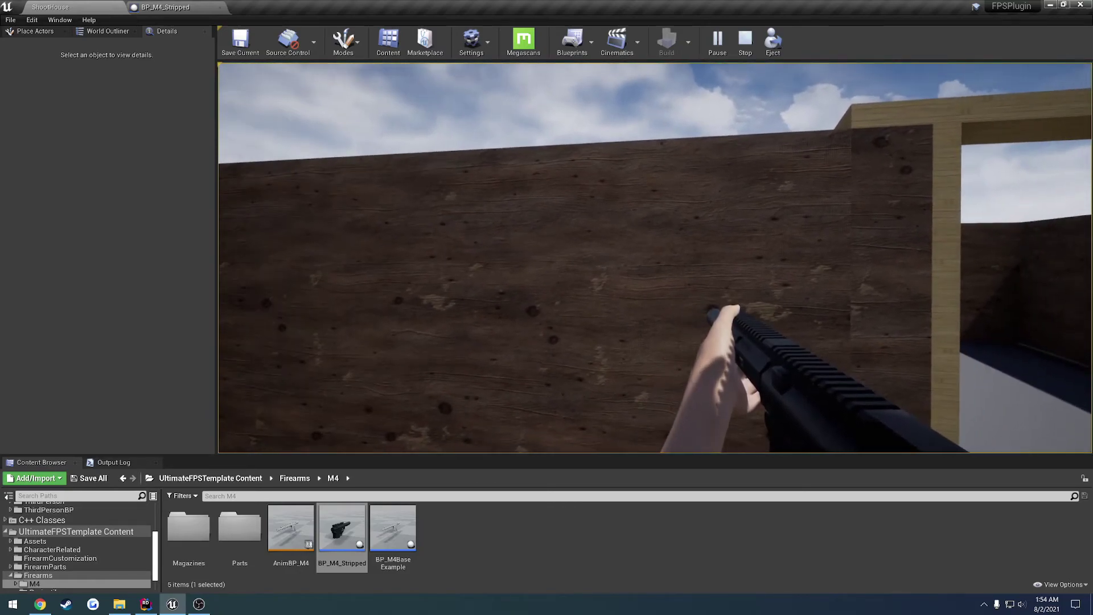
- Toggle the M4's high port pose in the running game
key(h)
key(h)
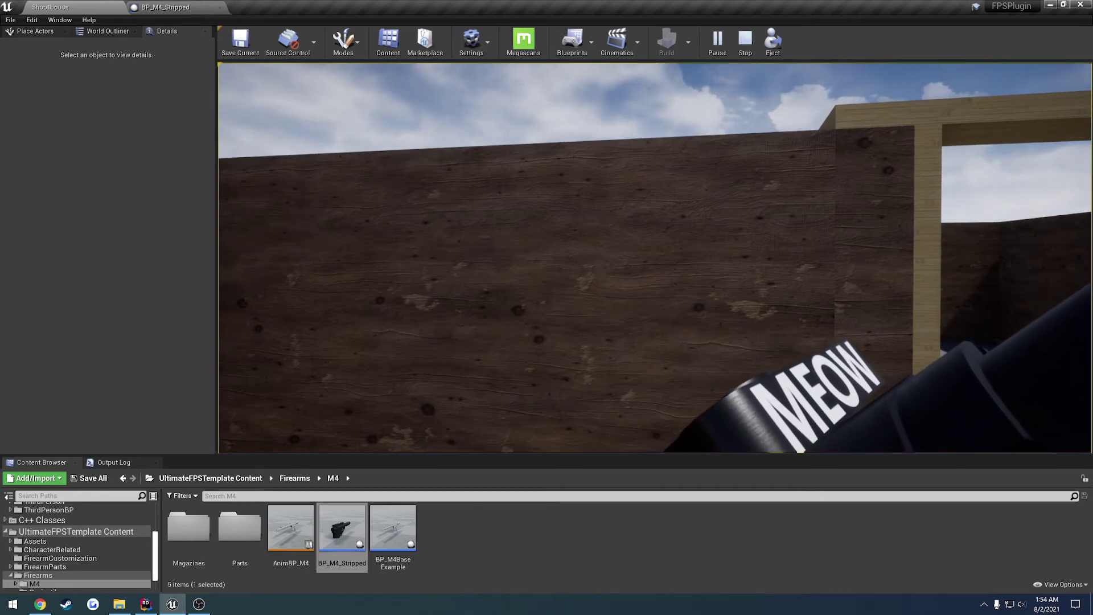
key(h)
- Fit the longer barrel and a suppressor to the M4 in the in-game customization view and close it
key(c)
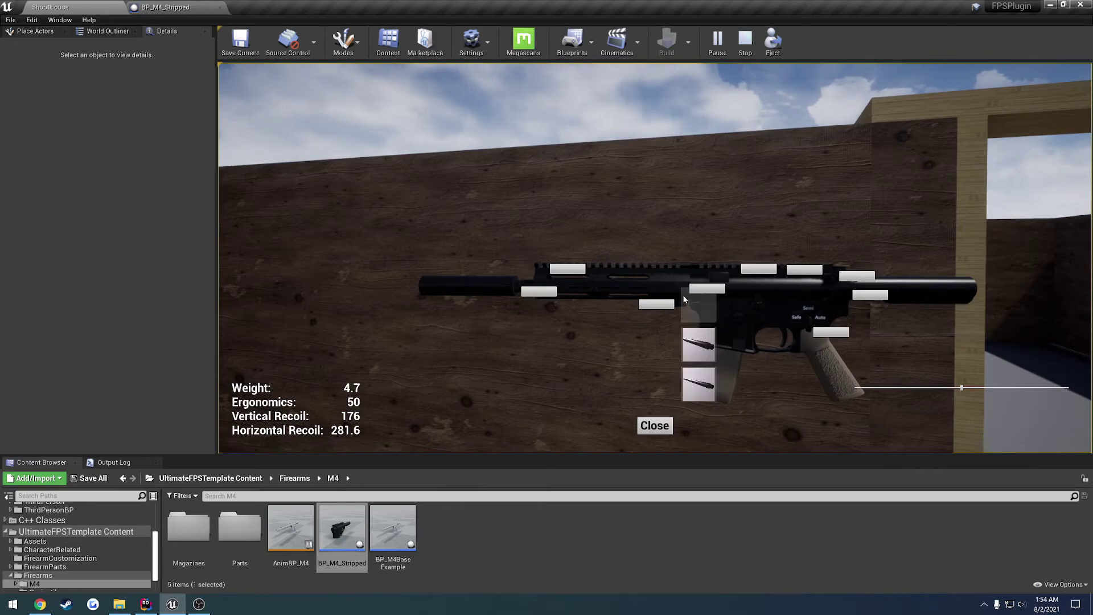
click(698, 384)
click(398, 294)
click(396, 342)
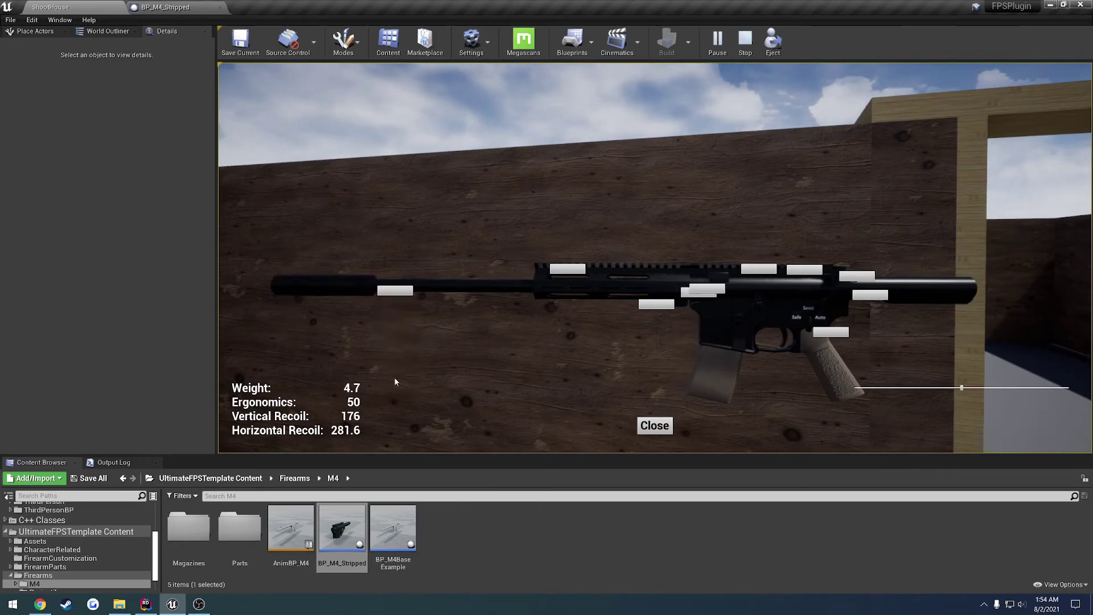
click(655, 426)
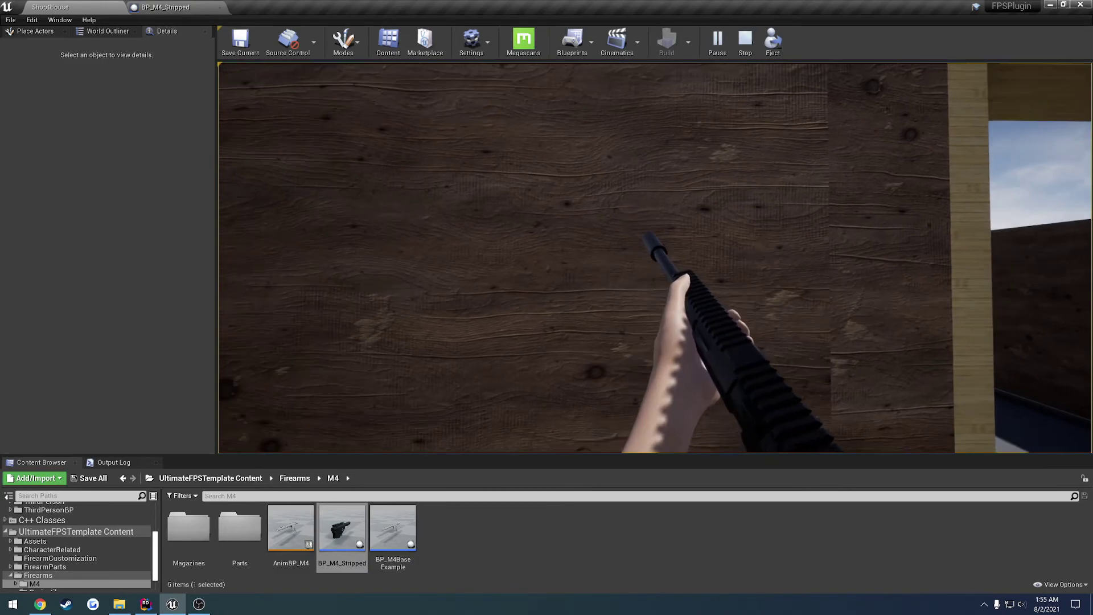
- Reopen the in-game customization view to examine the M4's fitted parts and stats, and close it
key(Tab)
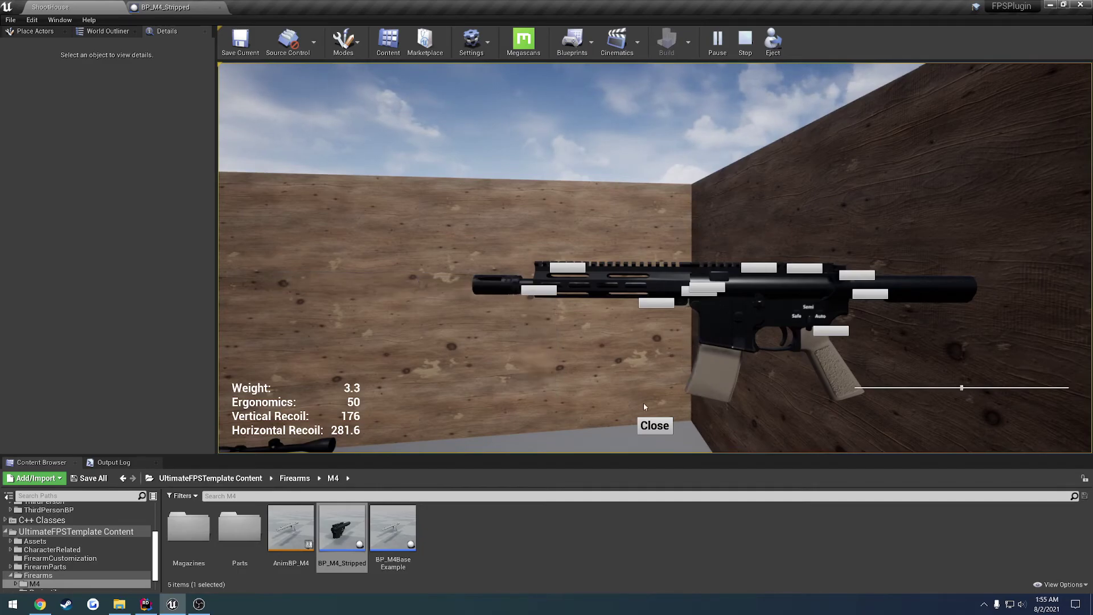
click(653, 425)
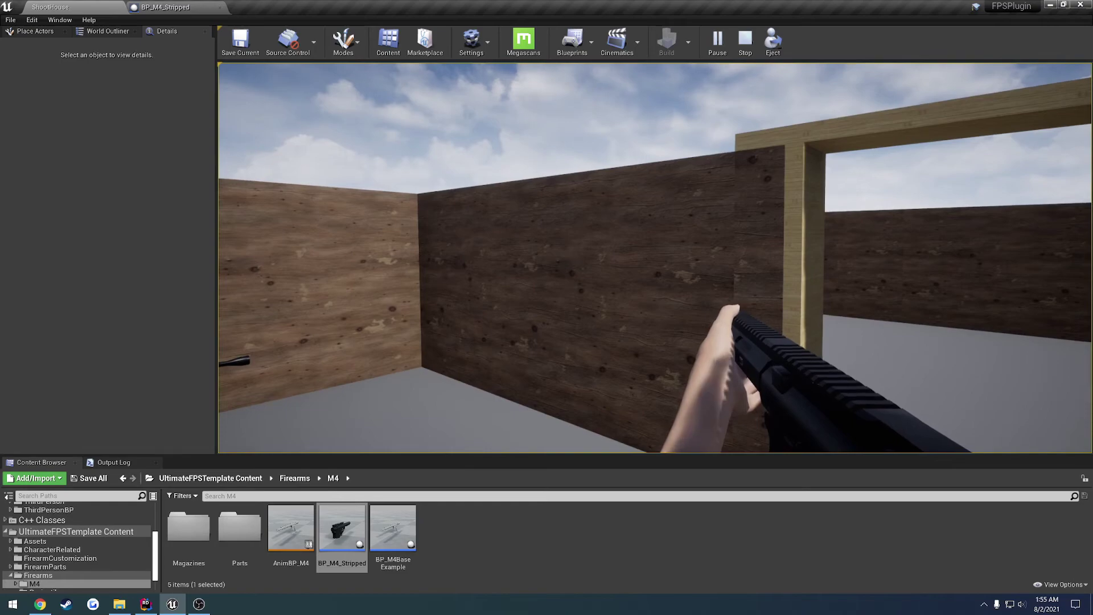
- Stop the running game, view the character from the side and open BP_M4_Stripped's class defaults to examine the high and low port pose settings
key(Escape)
right_drag(585, 290, 412, 289)
key(s)
right_drag(585, 291, 555, 304)
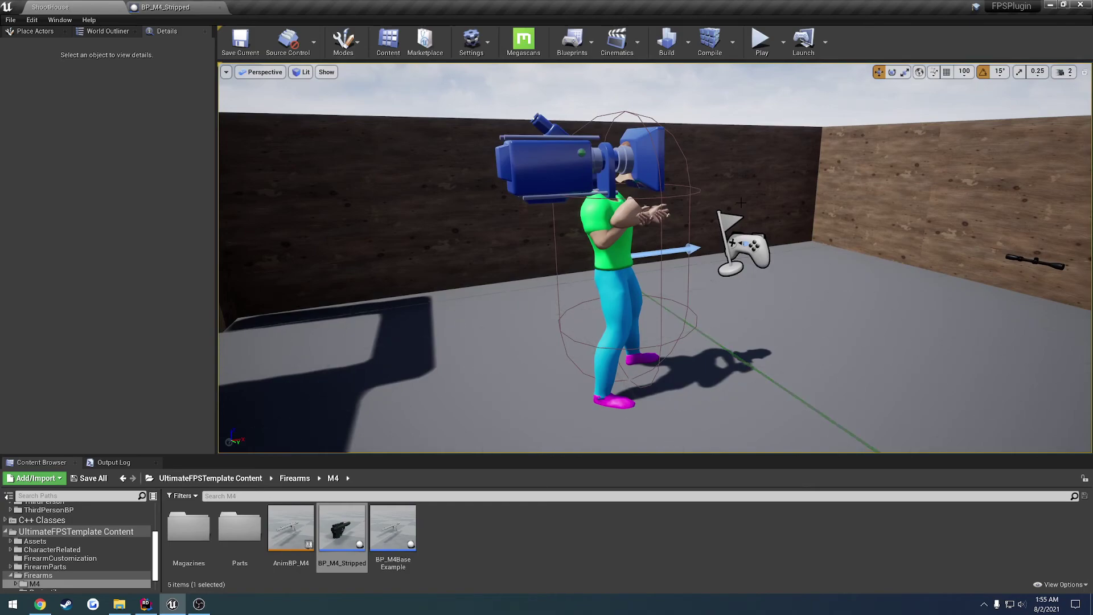
click(168, 8)
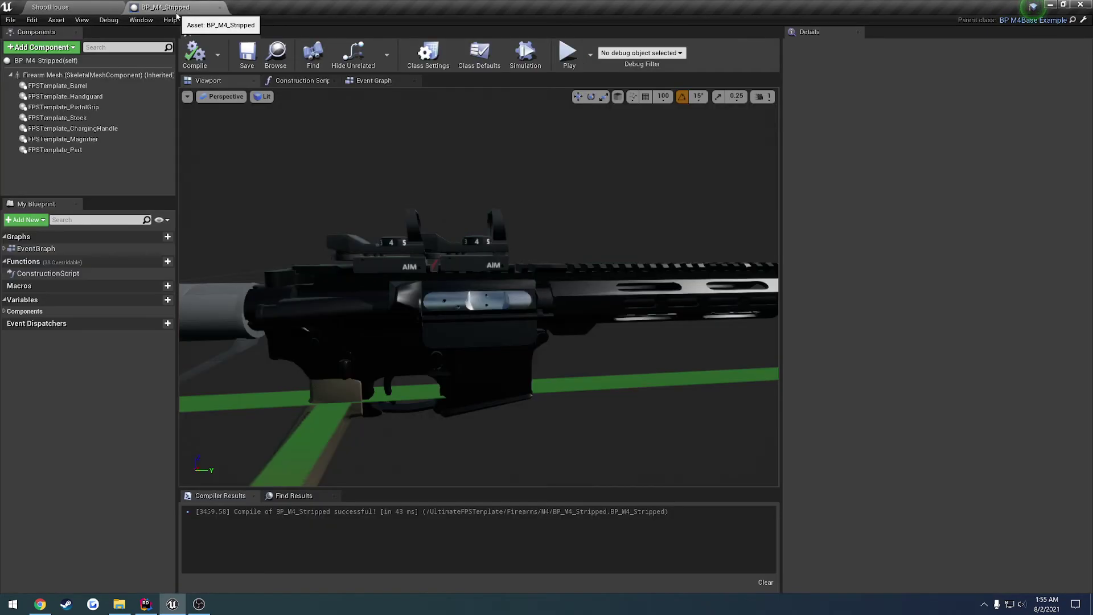
click(95, 61)
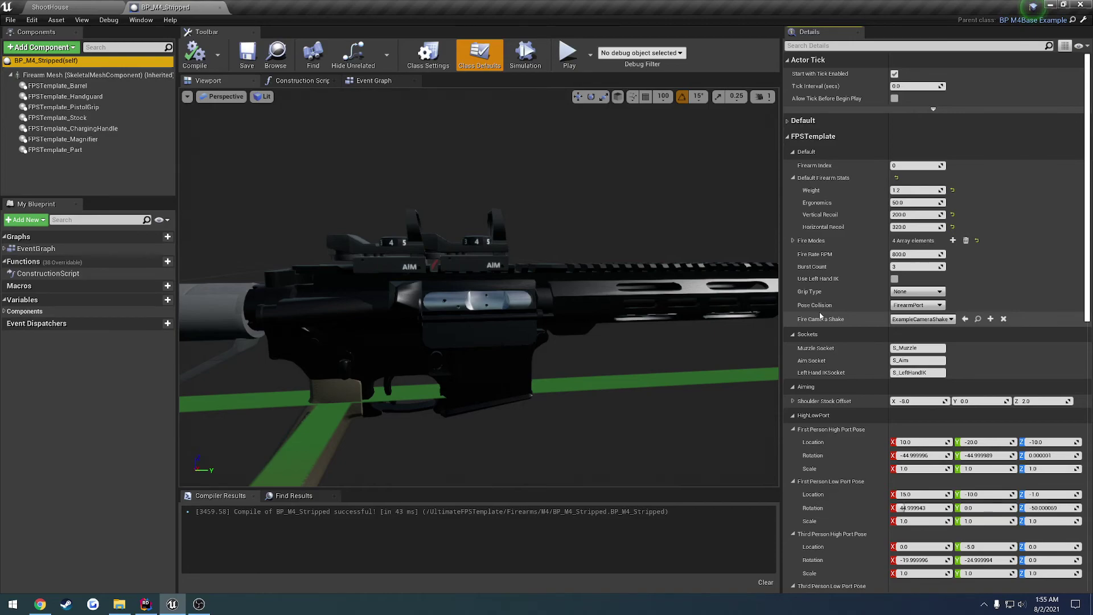
- Open the BP_FPSTemplateCharacter blueprint from the CharacterRelated folder and compile it with Use Auto Port enabled
click(63, 7)
click(232, 478)
double_click(237, 524)
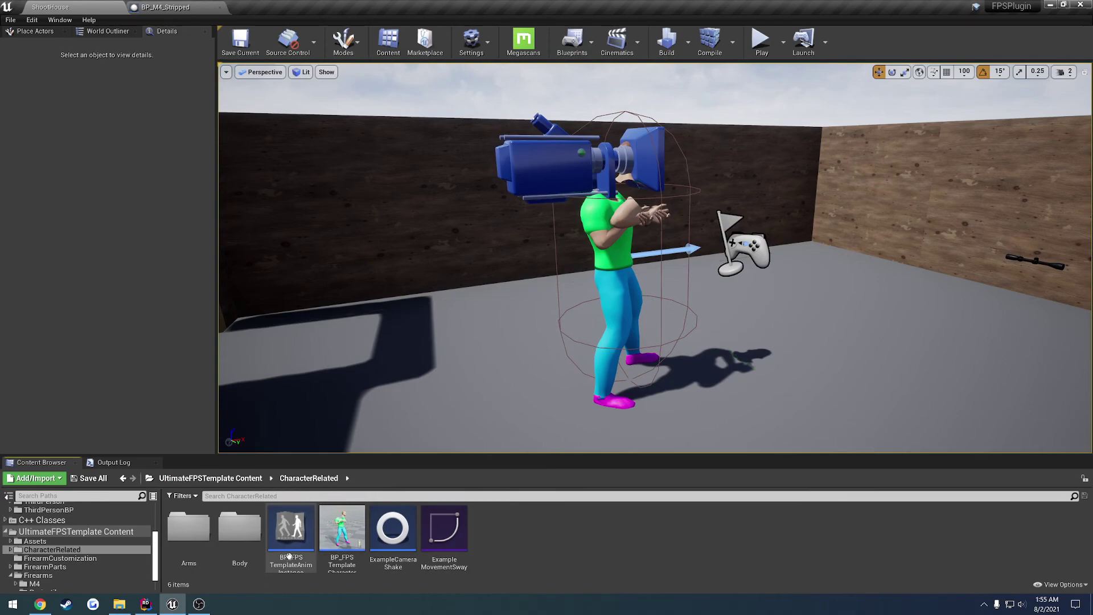
double_click(342, 524)
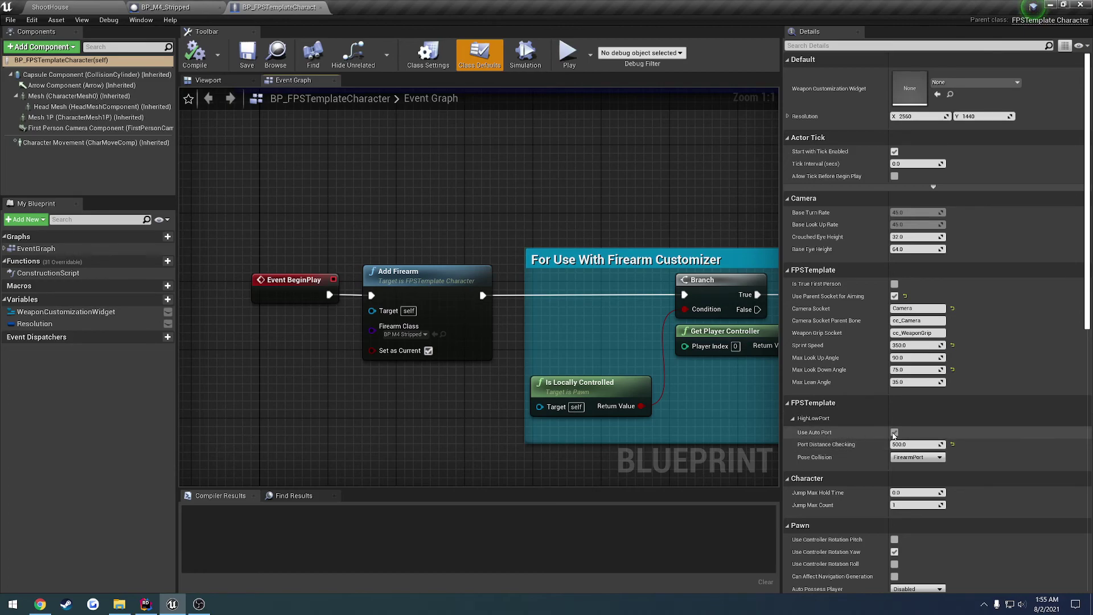
click(194, 54)
- Play the ShootHouse level, walk up to the wooden wall and back, toggle the M4's high port pose, and stop the game
click(51, 7)
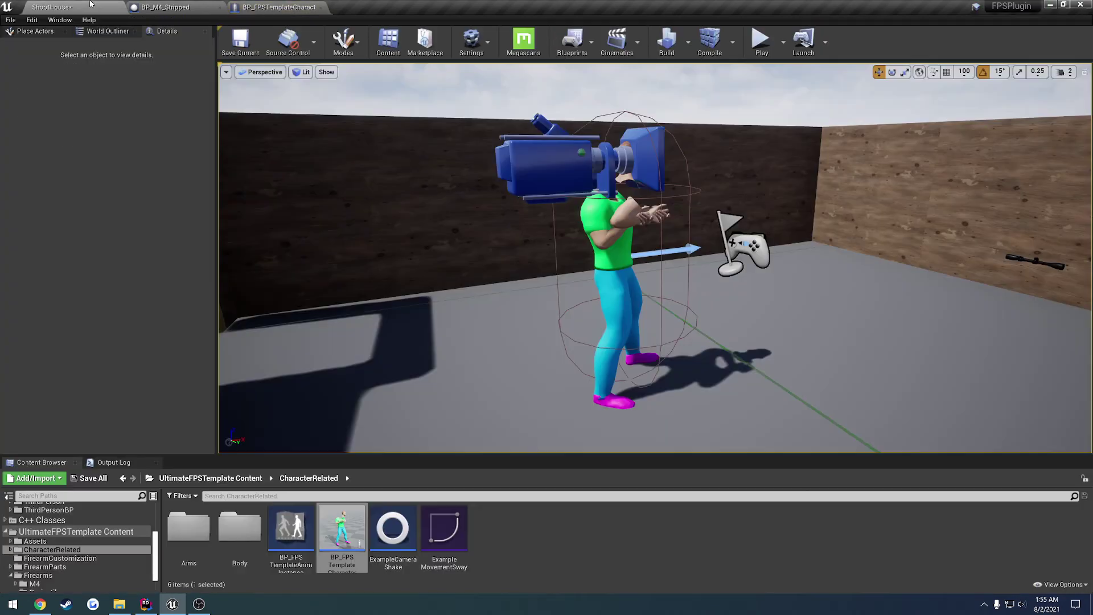
click(761, 40)
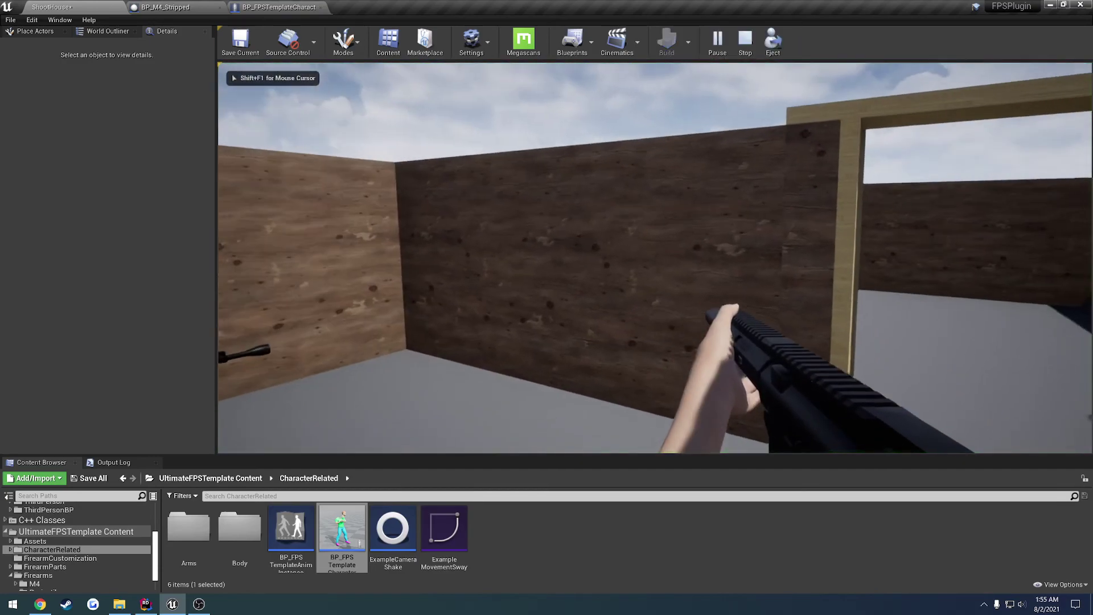
key(w)
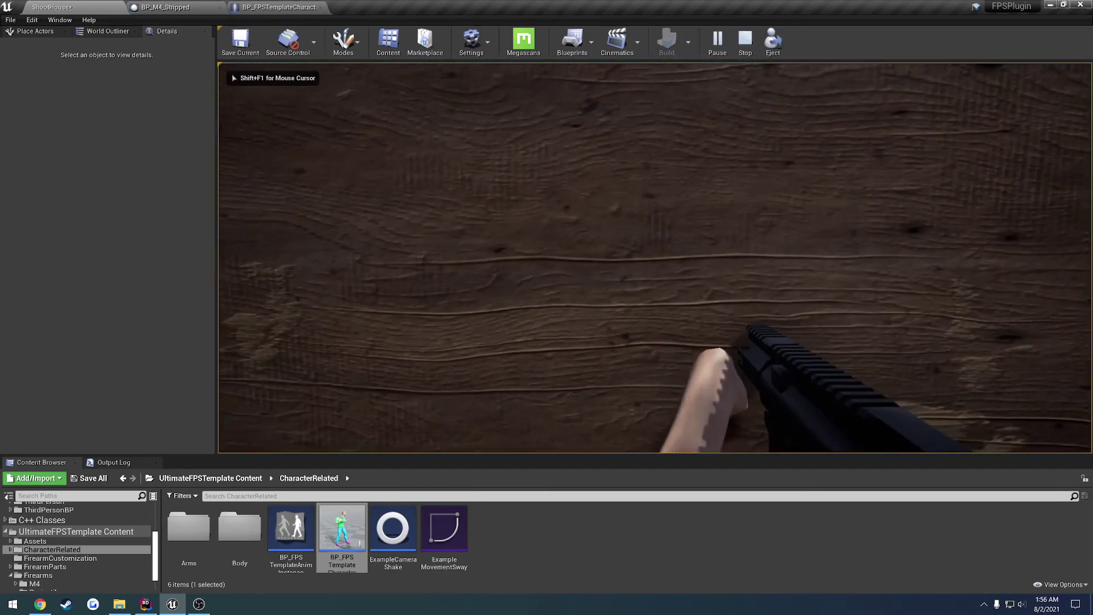
key(s)
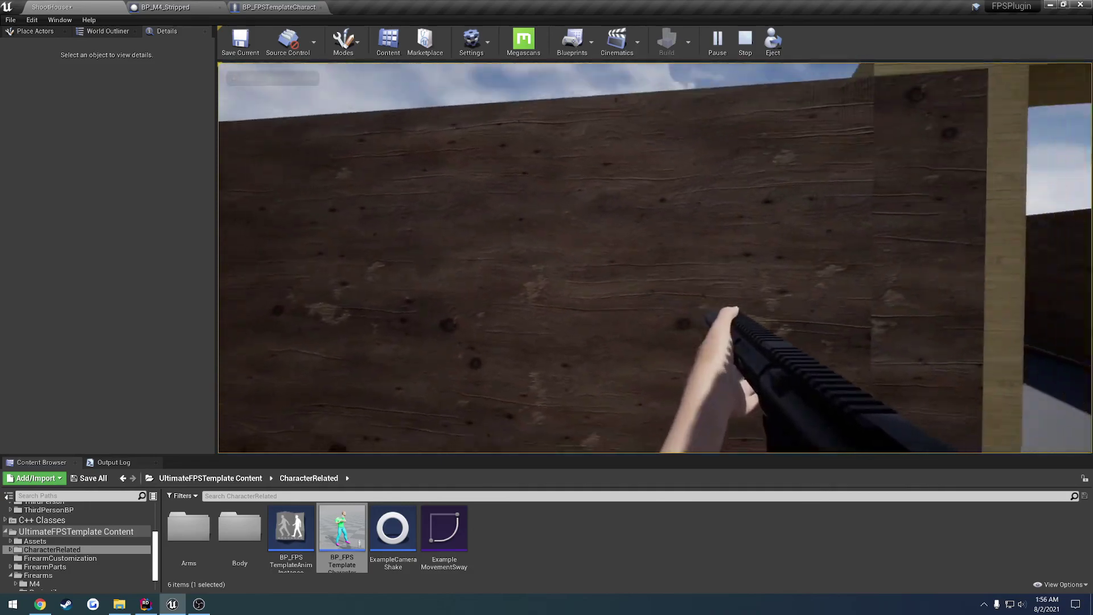
key(h)
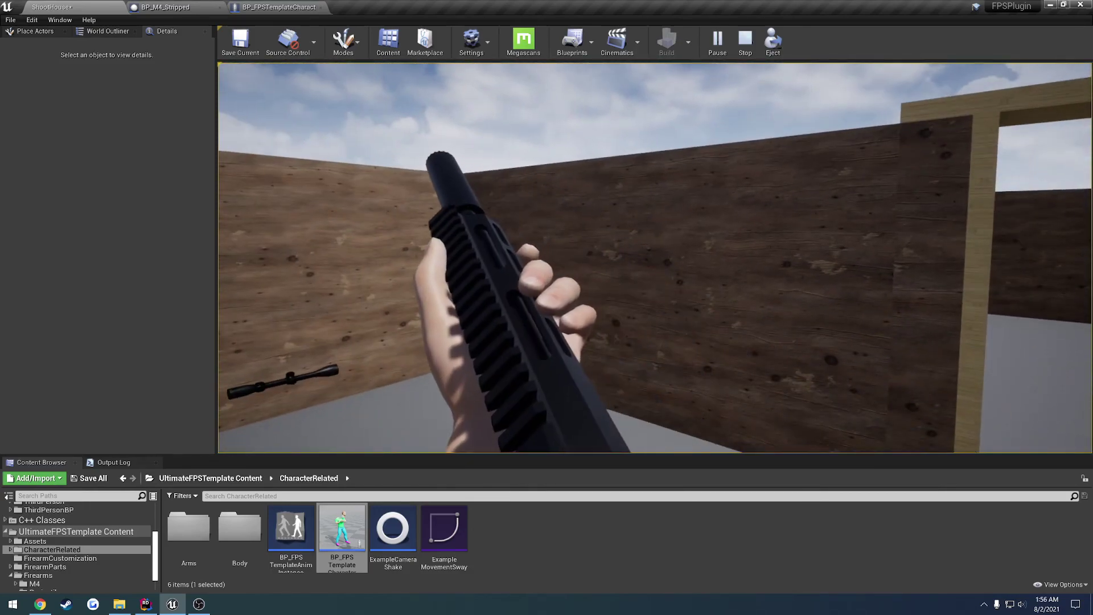
key(Escape)
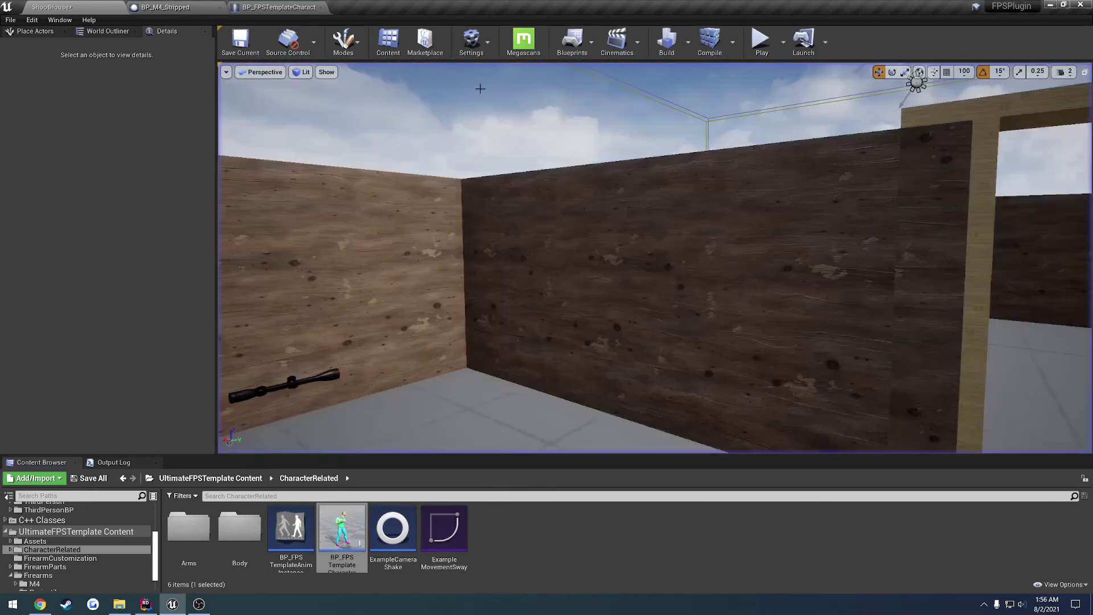
- Close the BP_FPSTemplateCharacter blueprint and switch to the UltimateFPSTemplate Feature List in Chrome to review the whole Firearm section
click(257, 5)
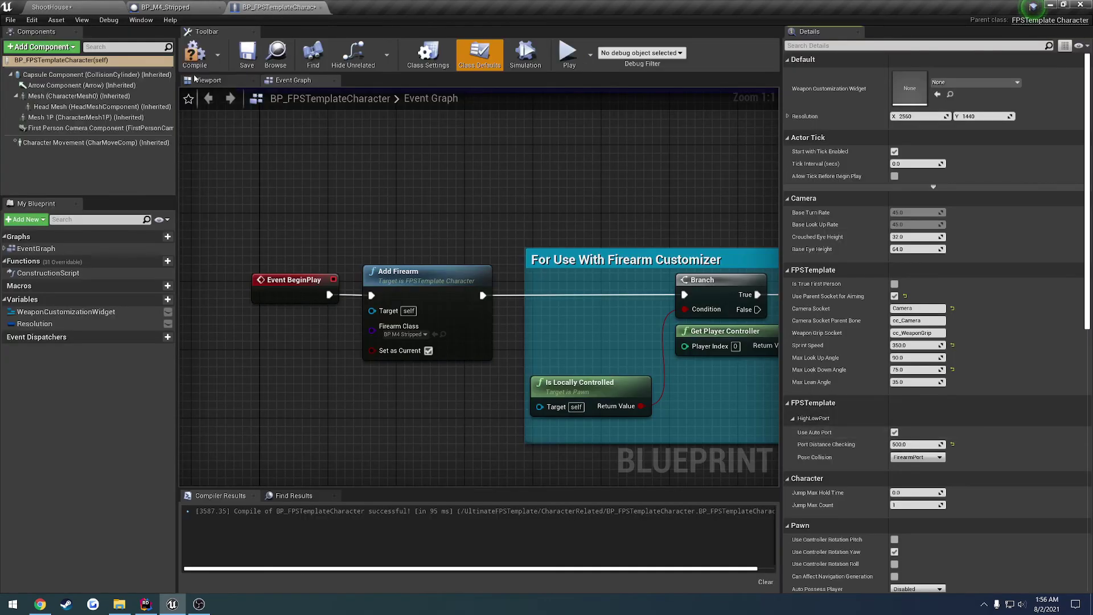
click(322, 7)
key(alt+Tab)
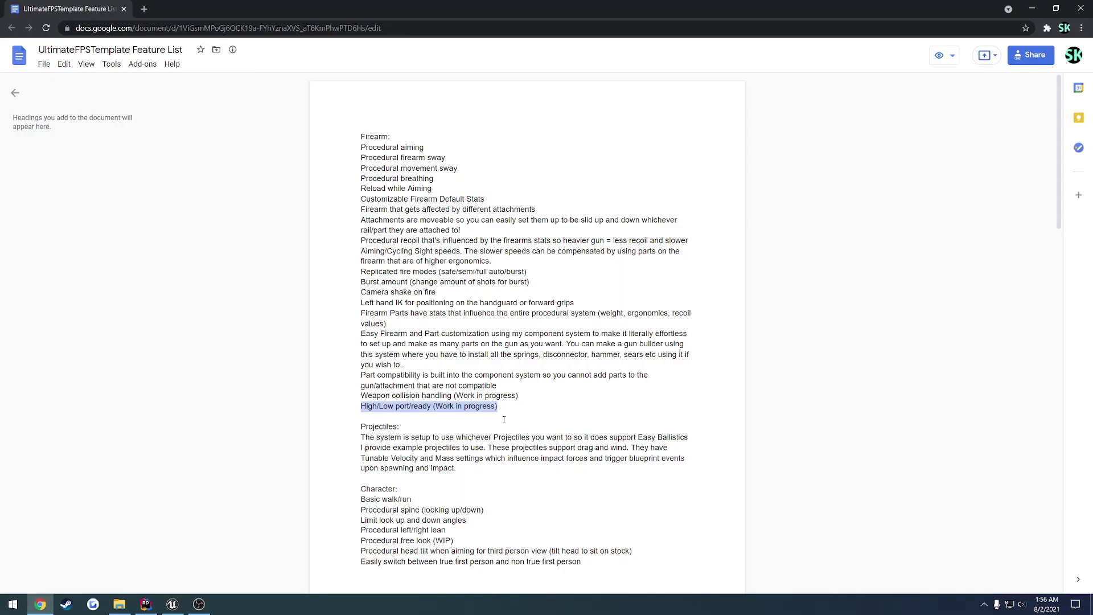
drag(505, 401, 355, 148)
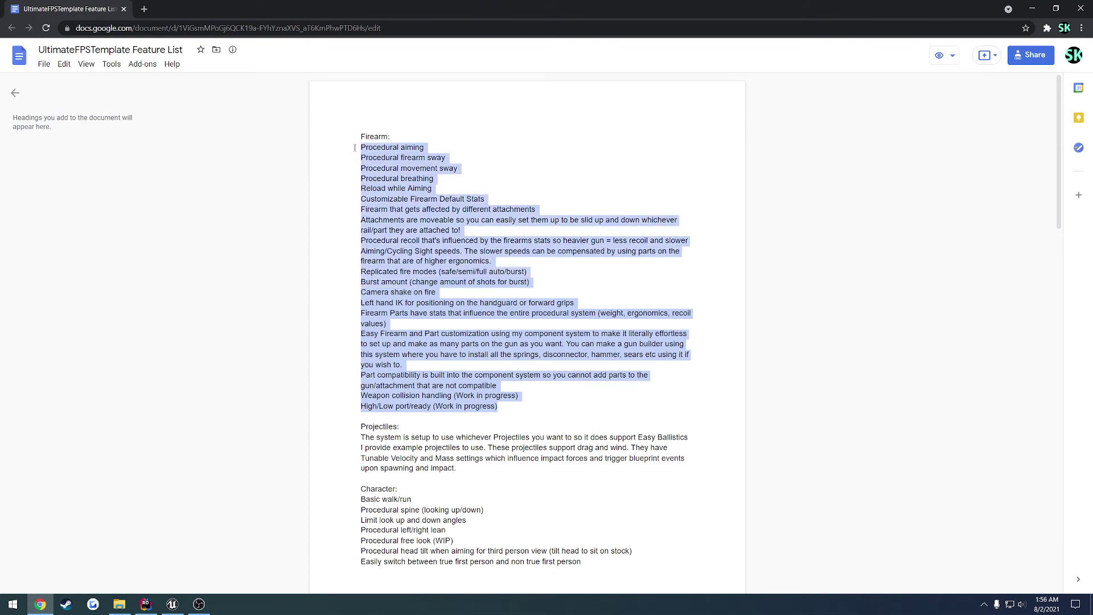
click(473, 144)
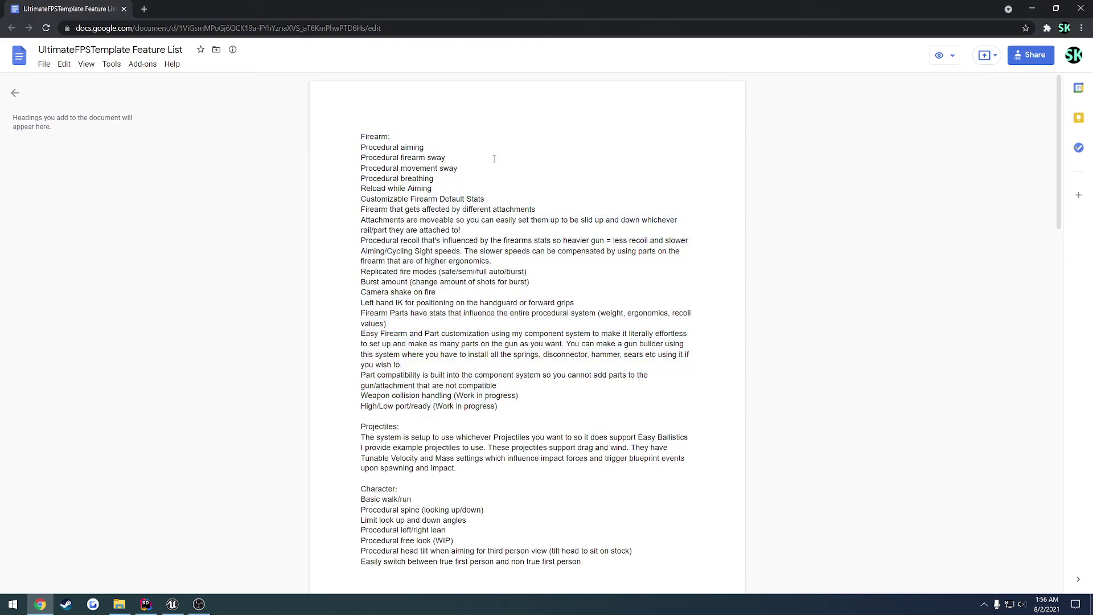
- Highlight the Projectiles section and the Character section of the feature list in turn
scroll(488, 241, down, 2)
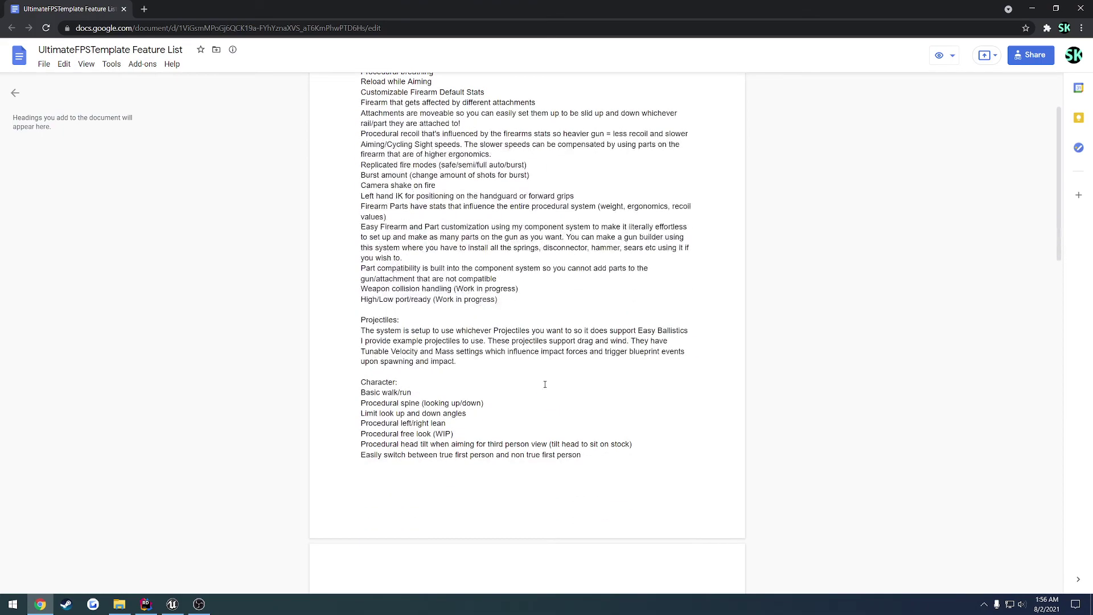
drag(457, 362, 363, 320)
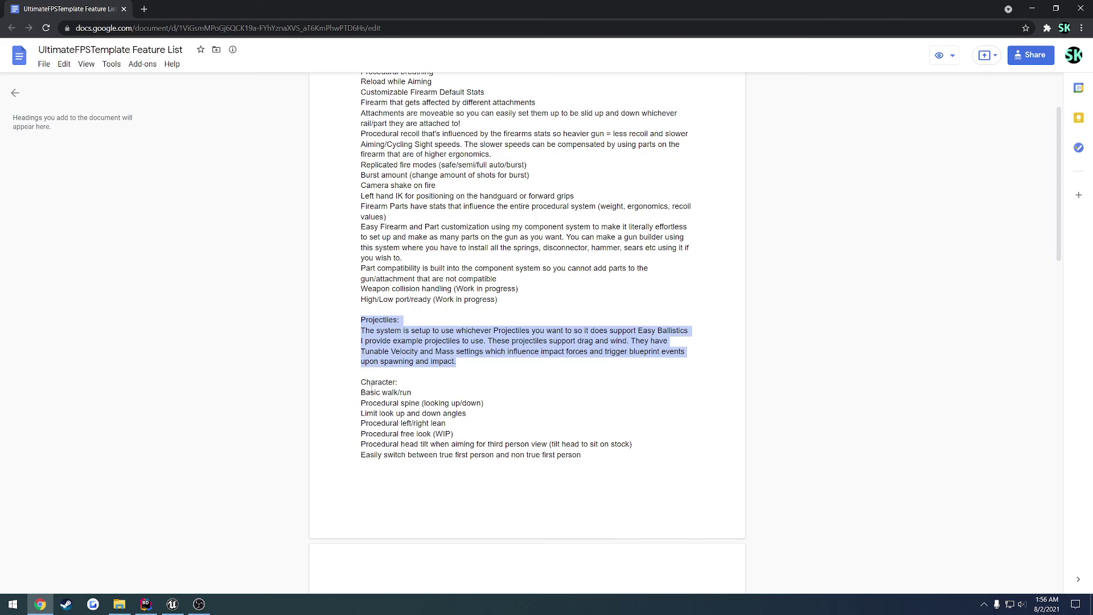
drag(361, 383, 590, 445)
- Highlight the Firearm Part List from its heading down to the red dots/holo sights entry, and clear the selection
scroll(384, 387, down, 4)
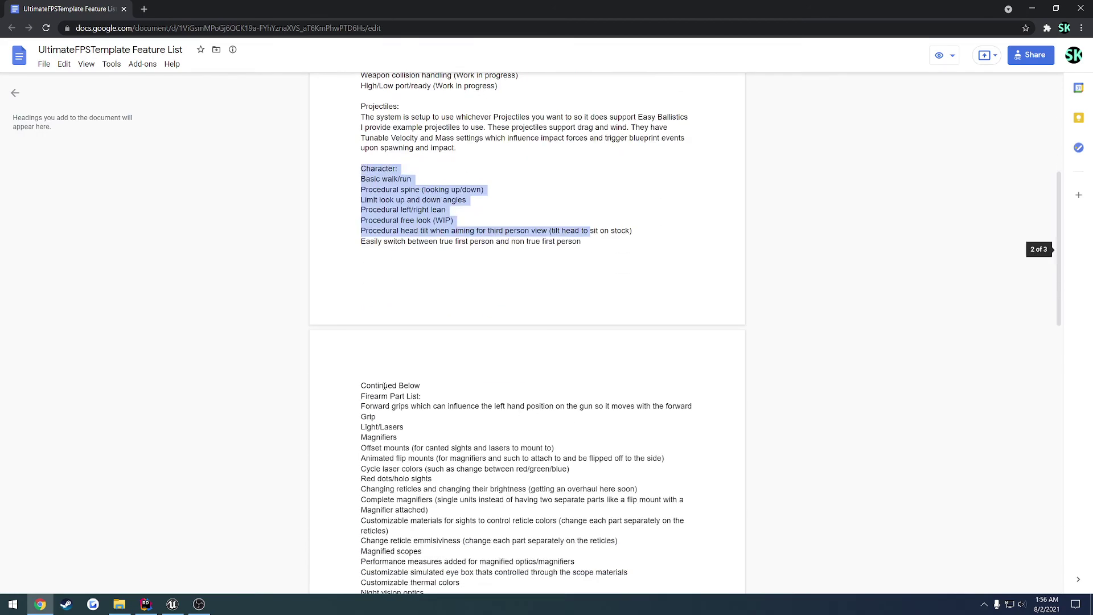
drag(361, 396, 433, 478)
scroll(433, 479, down, 3)
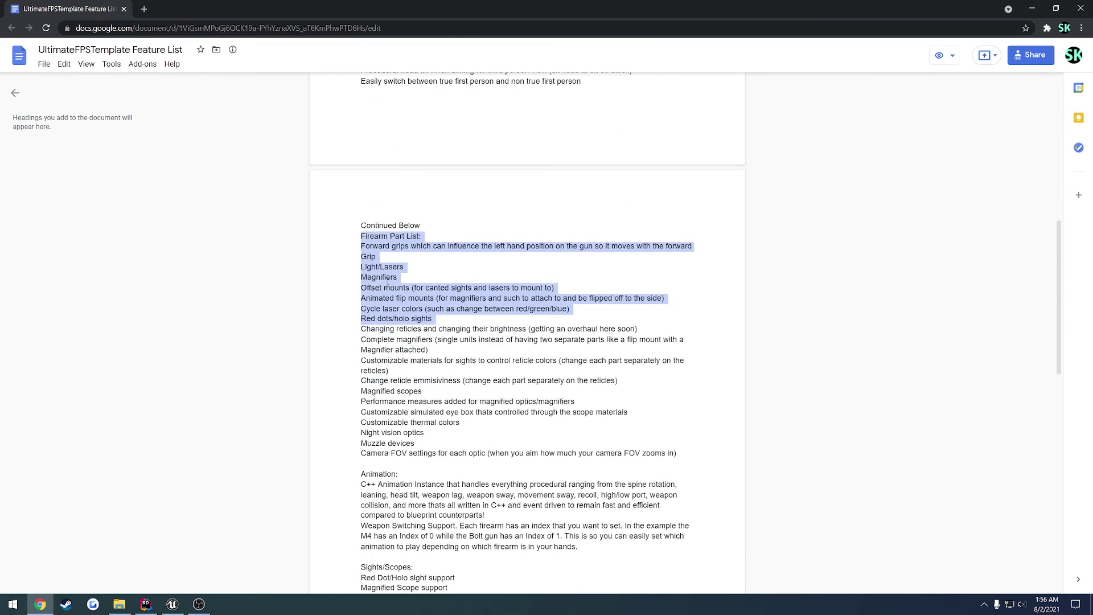
click(387, 280)
- Review the Animation, Sights/Scopes and Effects sections of the feature list, and switch back to Unreal Editor
scroll(351, 294, down, 3)
drag(359, 313, 364, 356)
click(600, 386)
click(364, 360)
drag(360, 407, 497, 439)
scroll(489, 419, down, 4)
click(498, 439)
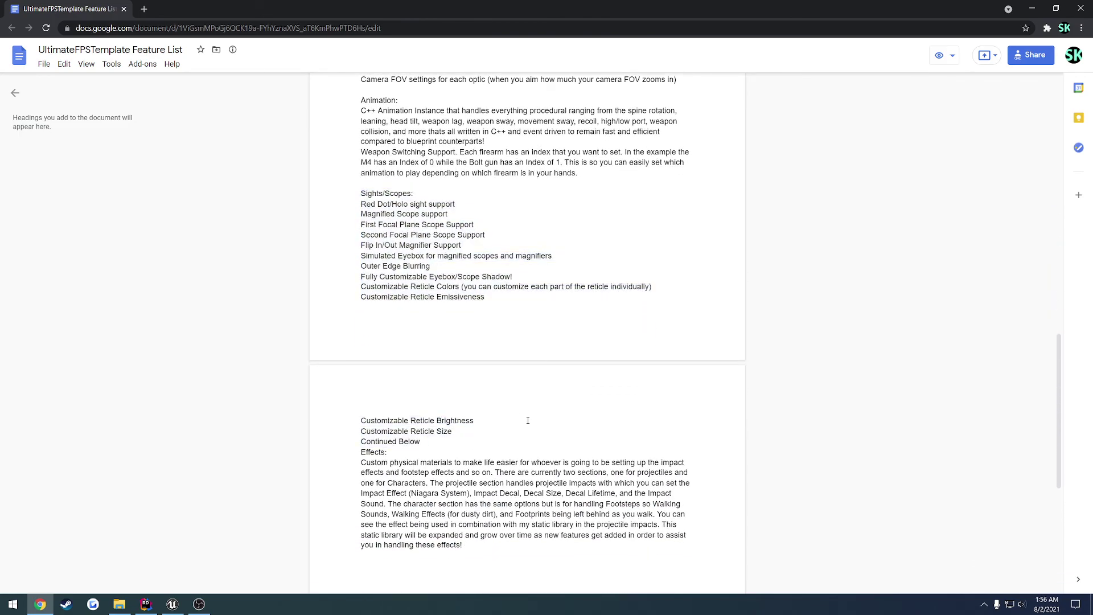
scroll(544, 425, up, 2)
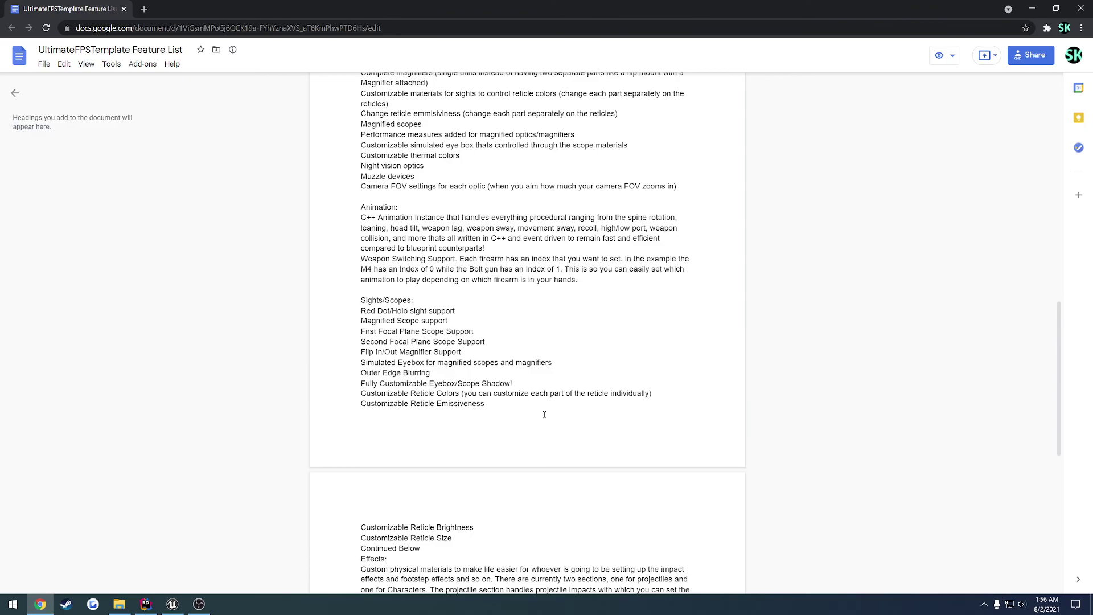
key(alt+Tab)
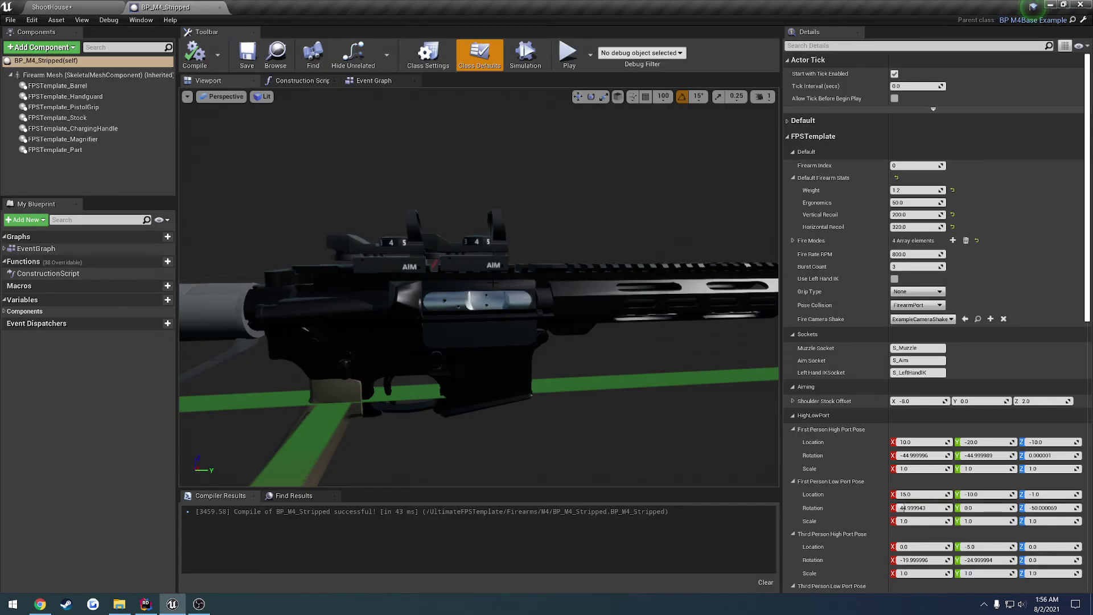